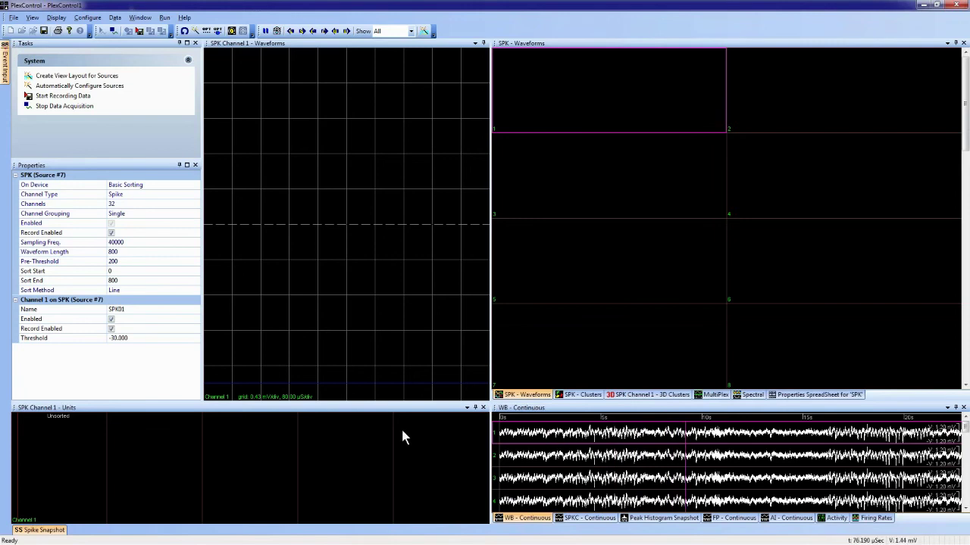
Step: Select channel 5 in the SPK waveforms grid, check the linked channel, units and continuous views, and return to channel 1
{"action": "left_click", "coordinate": [593, 289]}
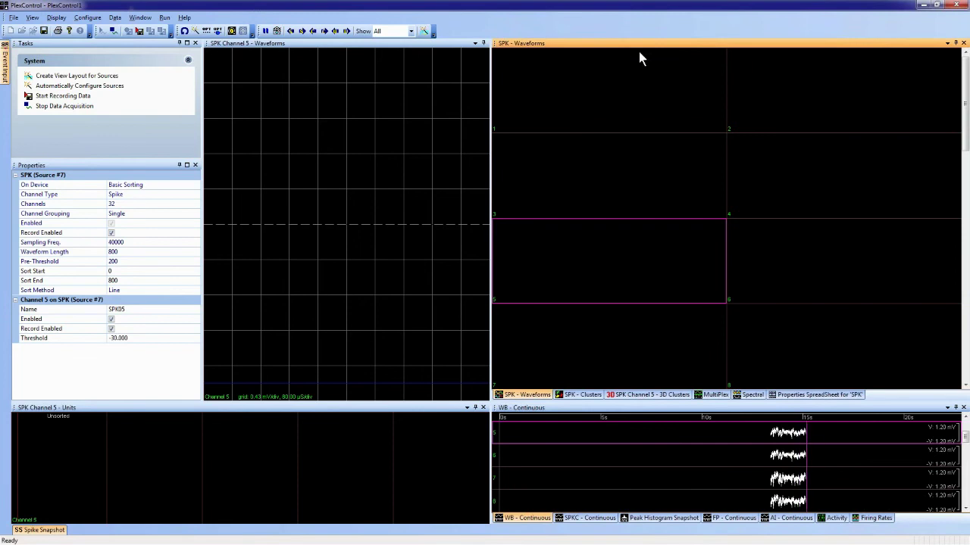
{"action": "left_click", "coordinate": [414, 146]}
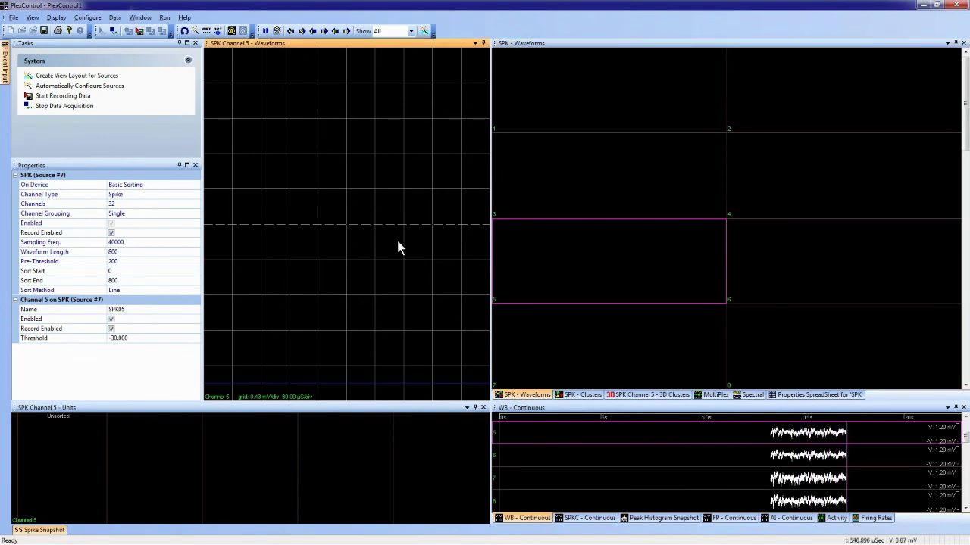
{"action": "left_click", "coordinate": [355, 443]}
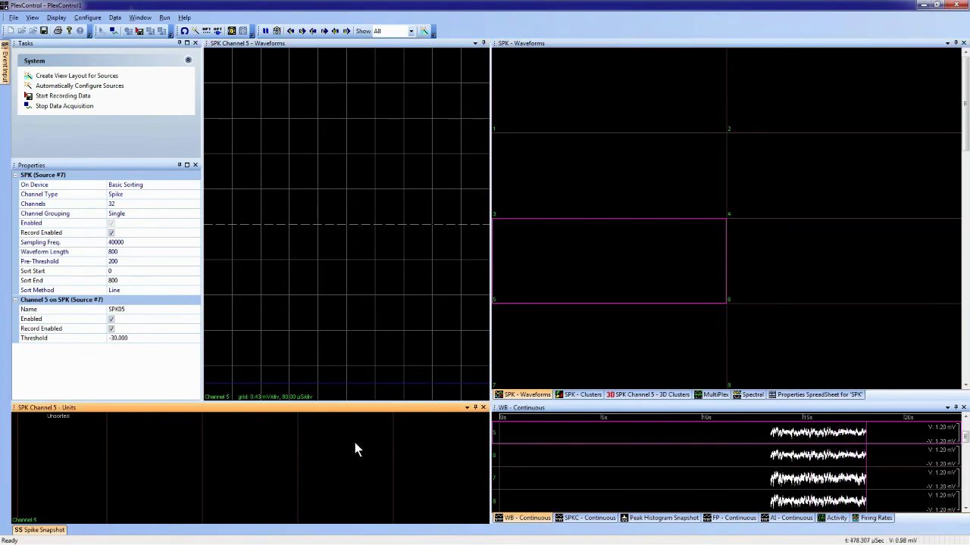
{"action": "left_click", "coordinate": [564, 414]}
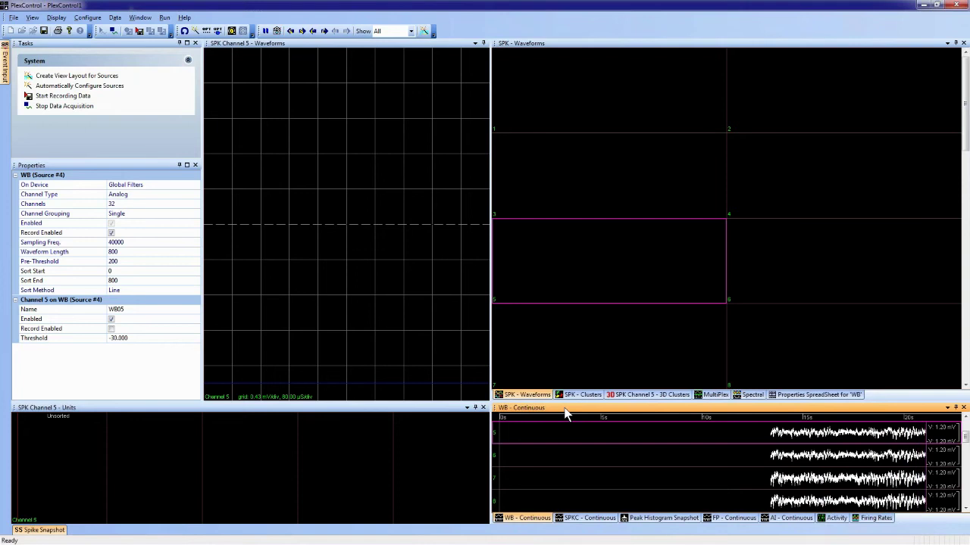
{"action": "left_click", "coordinate": [549, 122]}
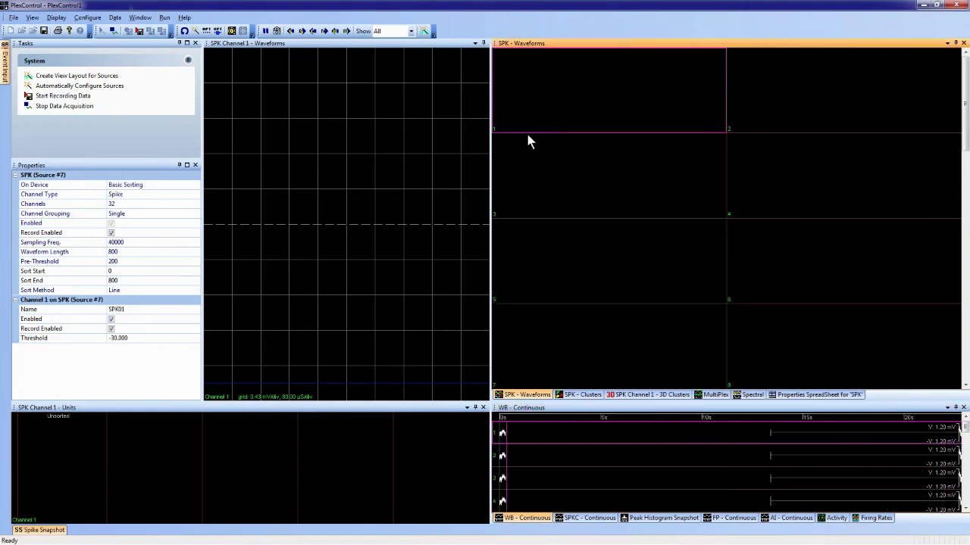
Step: Compare the WB, SPKC and FP continuous signal views
{"action": "left_click", "coordinate": [584, 415]}
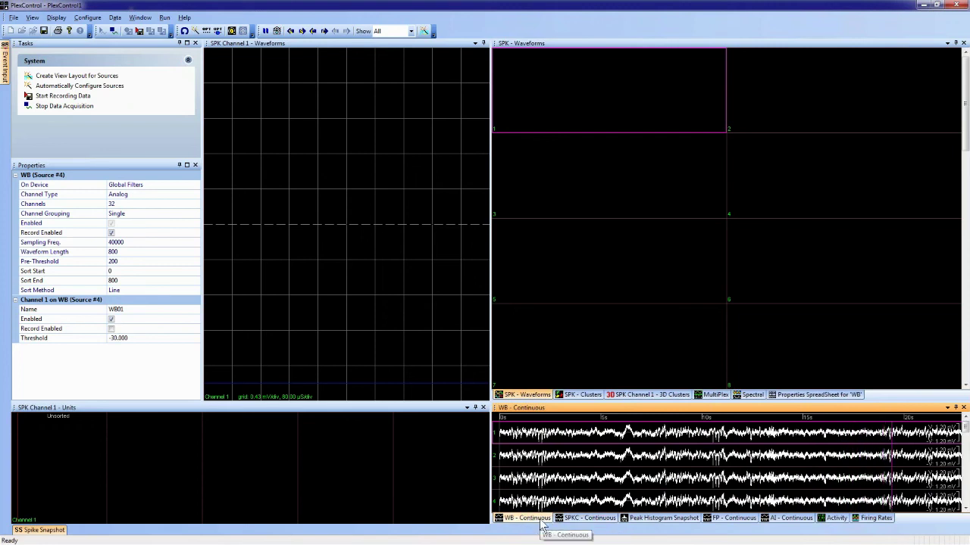
{"action": "left_click", "coordinate": [583, 522]}
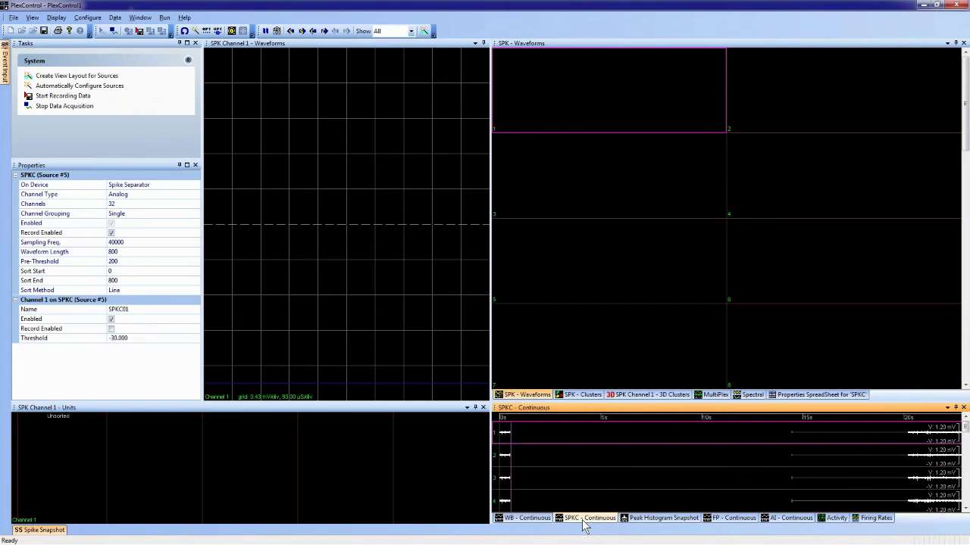
{"action": "left_click", "coordinate": [719, 522]}
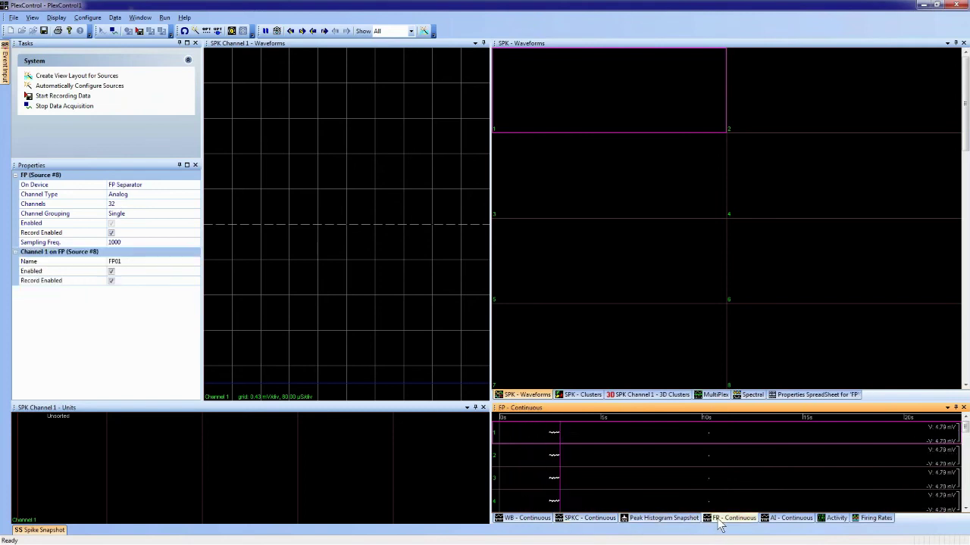
{"action": "left_click", "coordinate": [540, 521]}
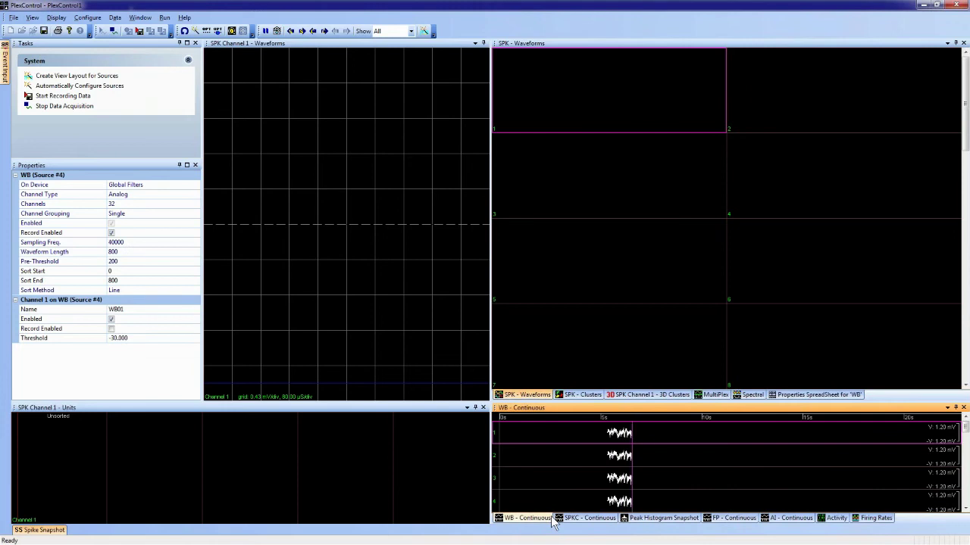
Step: Undock the AI - Continuous view and close it
{"action": "left_click", "coordinate": [783, 522]}
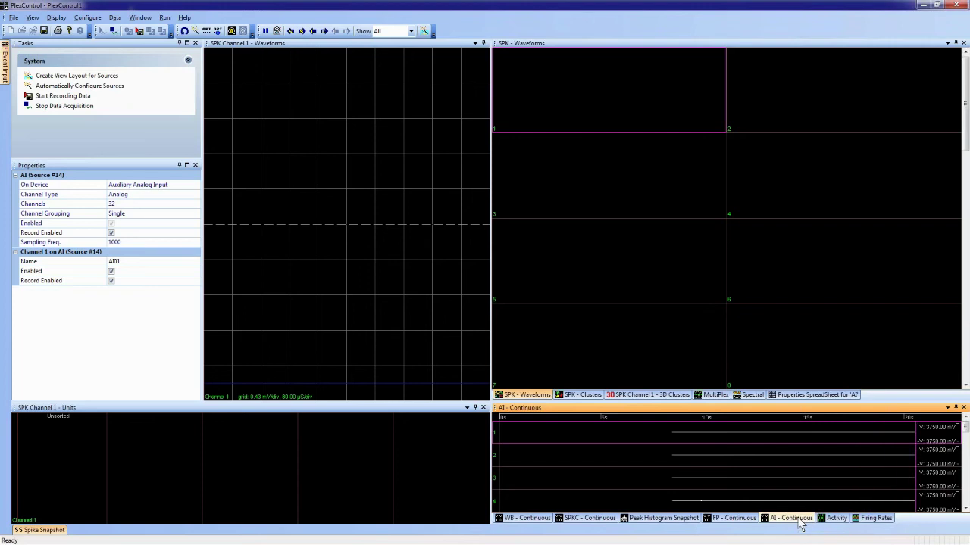
{"action": "left_click_drag", "start_coordinate": [800, 525], "coordinate": [833, 462]}
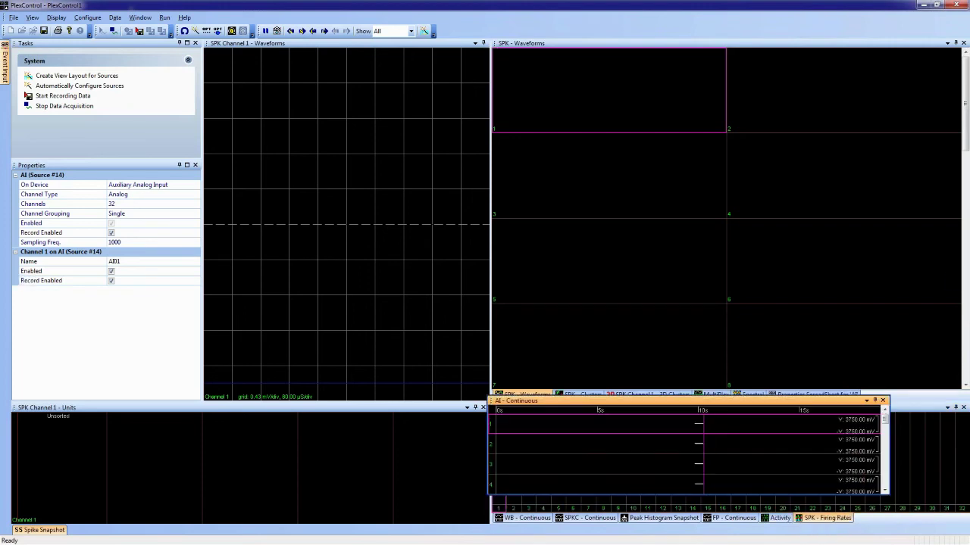
{"action": "left_click", "coordinate": [883, 400]}
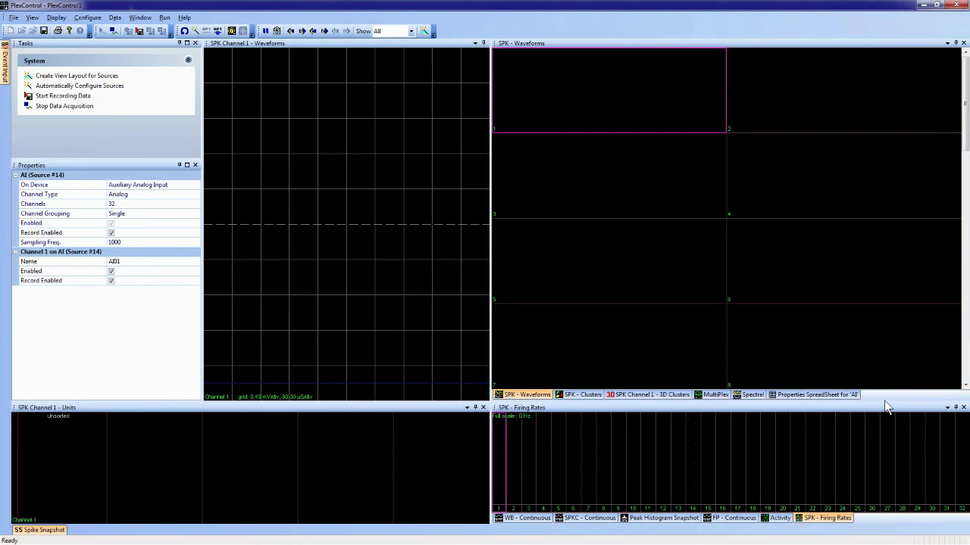
Step: Detach the SPK - Firing Rates view from its group and close it
{"action": "left_click", "coordinate": [847, 521]}
{"action": "left_click_drag", "start_coordinate": [847, 521], "coordinate": [842, 492]}
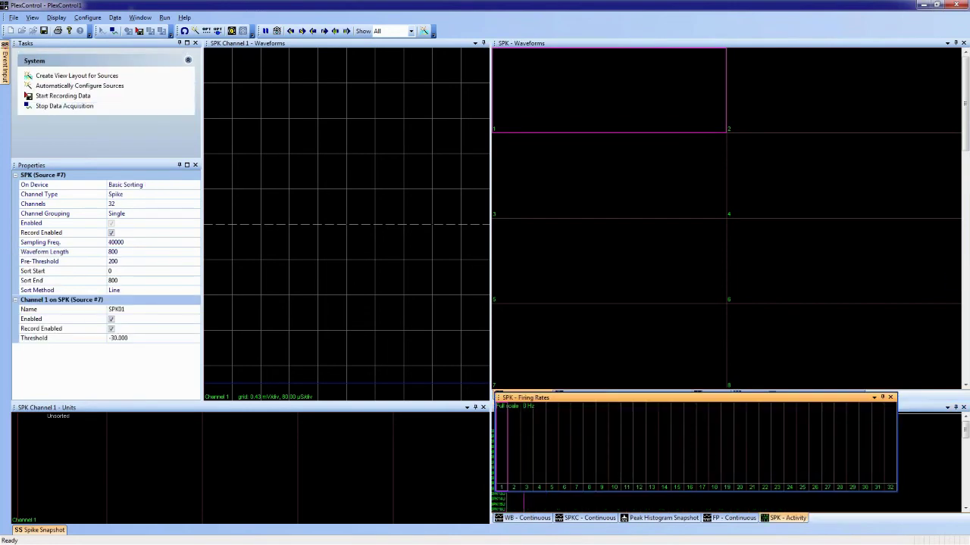
{"action": "left_click", "coordinate": [891, 397]}
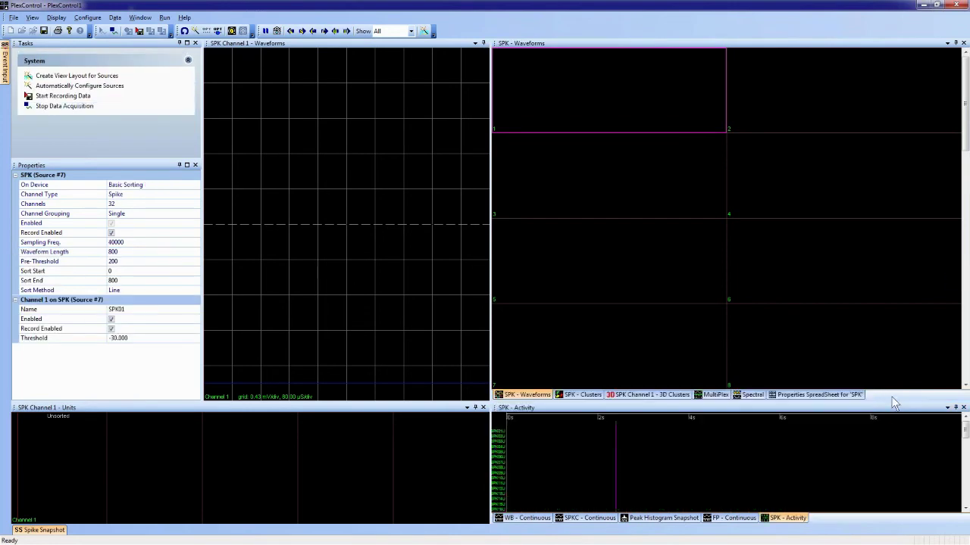
Step: View the WB continuous signal, switch to SPKC - Continuous and show that view's toolbar
{"action": "left_click", "coordinate": [527, 517]}
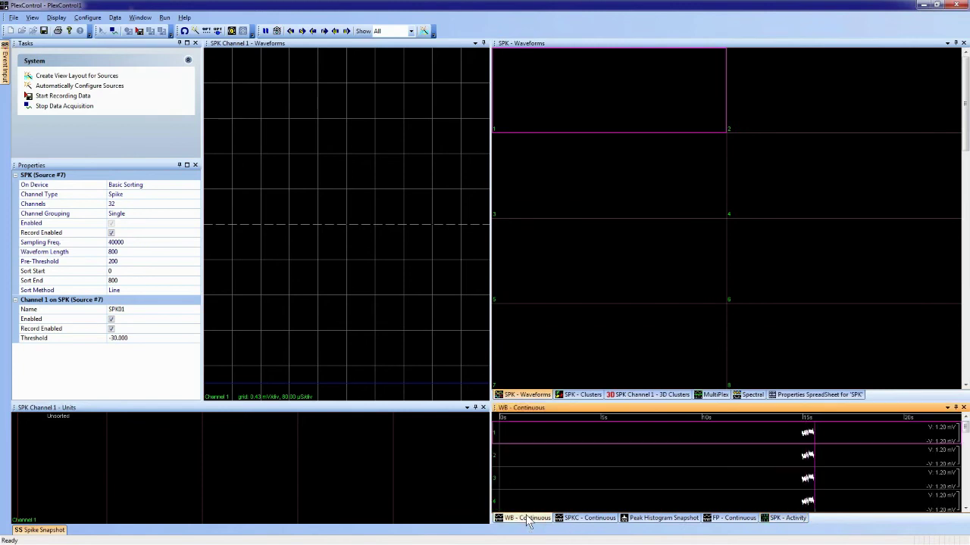
{"action": "left_click", "coordinate": [585, 518]}
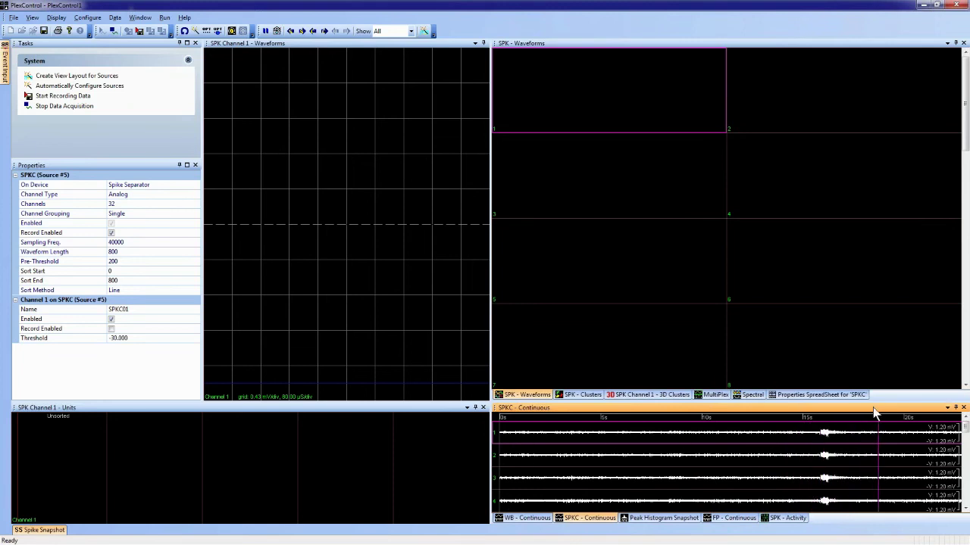
{"action": "left_click", "coordinate": [947, 408]}
{"action": "left_click", "coordinate": [947, 408]}
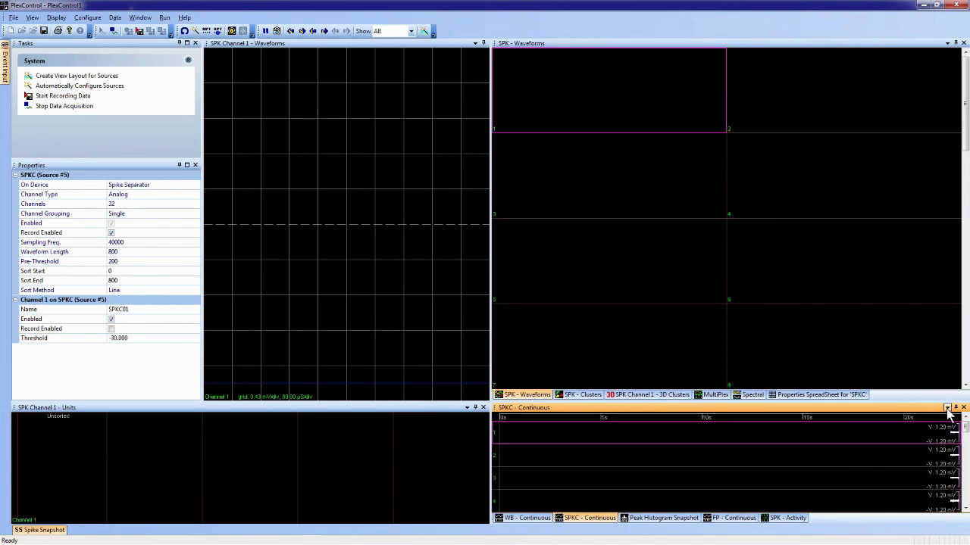
{"action": "left_click", "coordinate": [947, 408]}
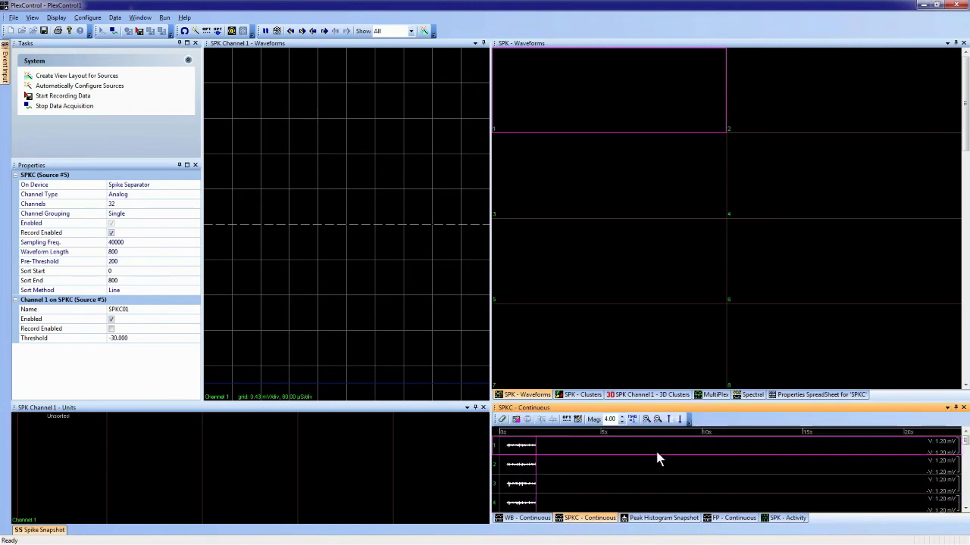
Step: Zoom in on the SPKC time axis, and try displaying more channels before going back to four
{"action": "left_click", "coordinate": [646, 419]}
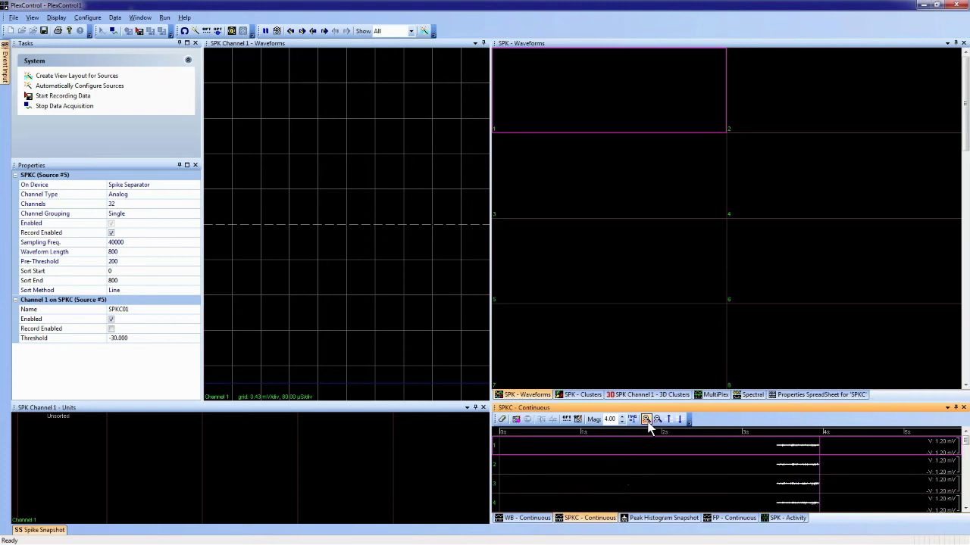
{"action": "left_click", "coordinate": [669, 419]}
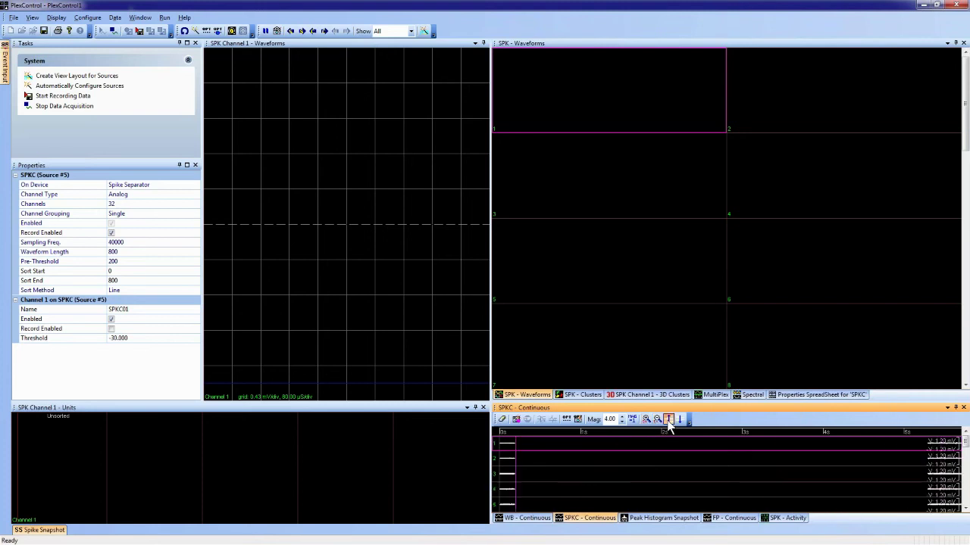
{"action": "left_click", "coordinate": [679, 419]}
{"action": "left_click", "coordinate": [678, 419]}
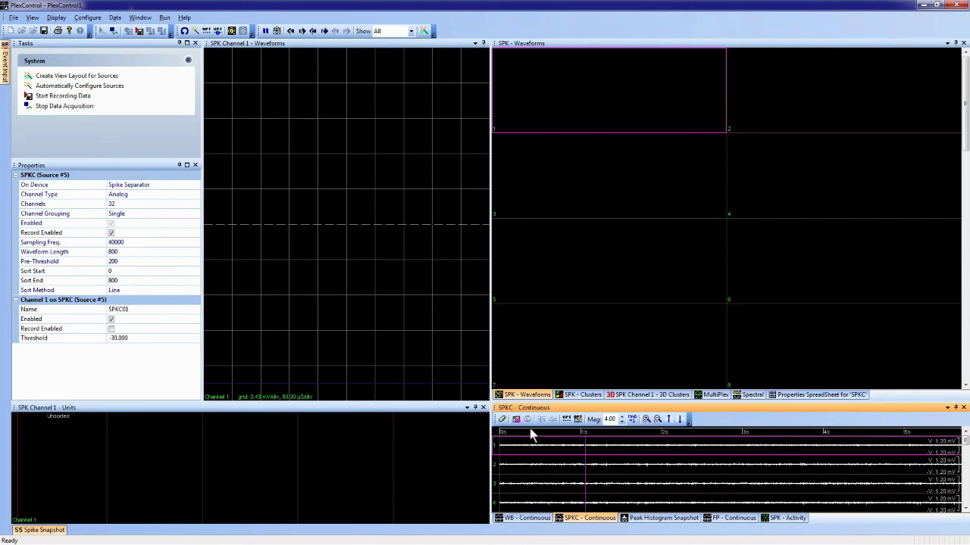
Step: Dock the SPKC - Continuous view group across the full width below all other views and enlarge its height
{"action": "left_click_drag", "start_coordinate": [492, 444], "coordinate": [356, 445]}
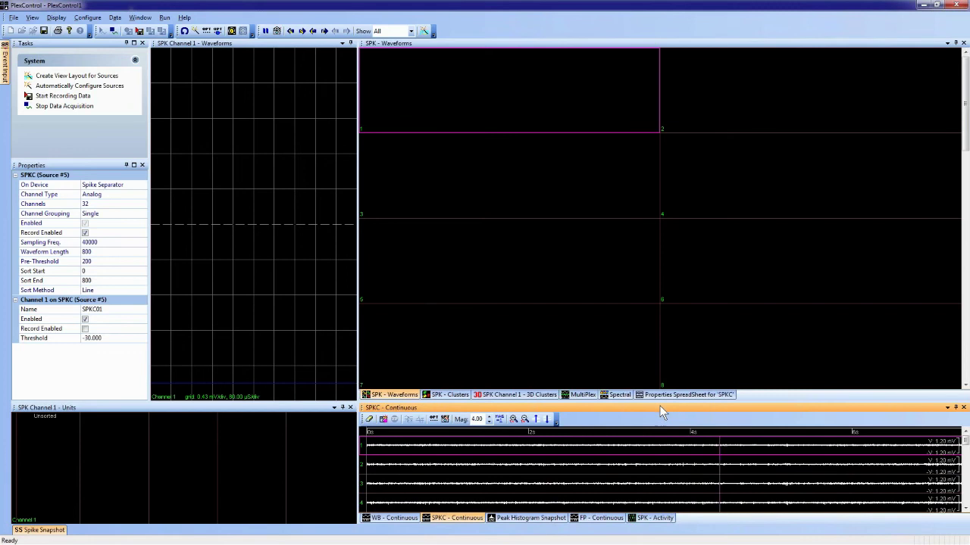
{"action": "left_click_drag", "start_coordinate": [659, 406], "coordinate": [491, 514]}
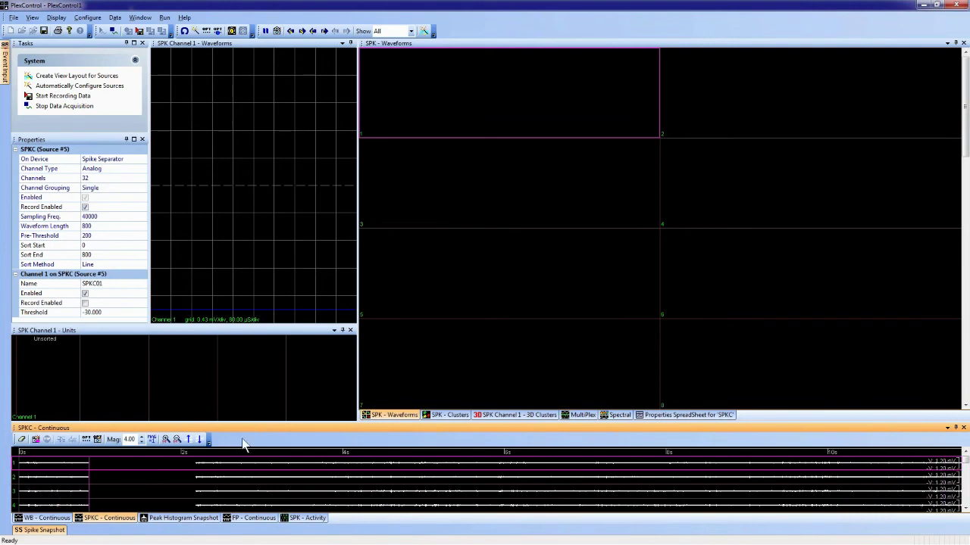
{"action": "left_click_drag", "start_coordinate": [266, 326], "coordinate": [268, 295]}
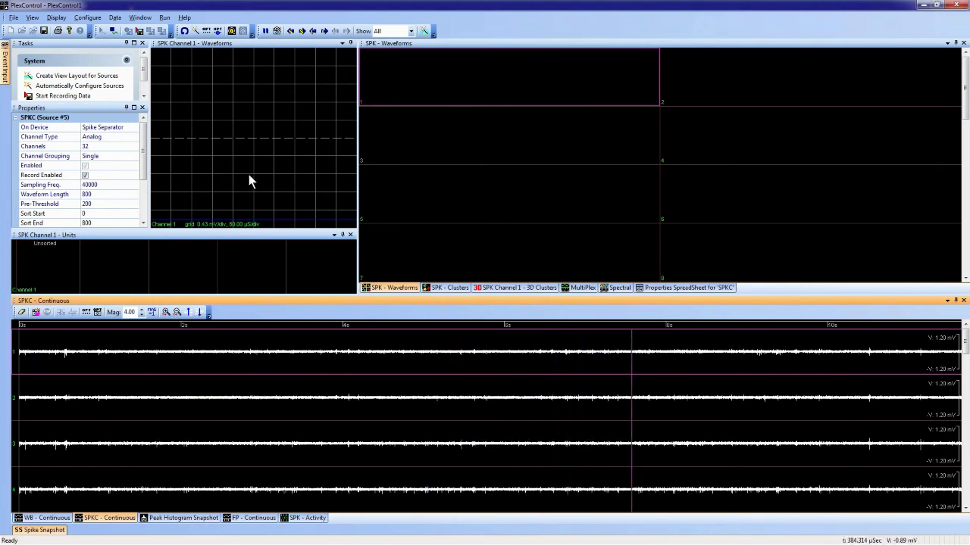
{"action": "left_click", "coordinate": [14, 17]}
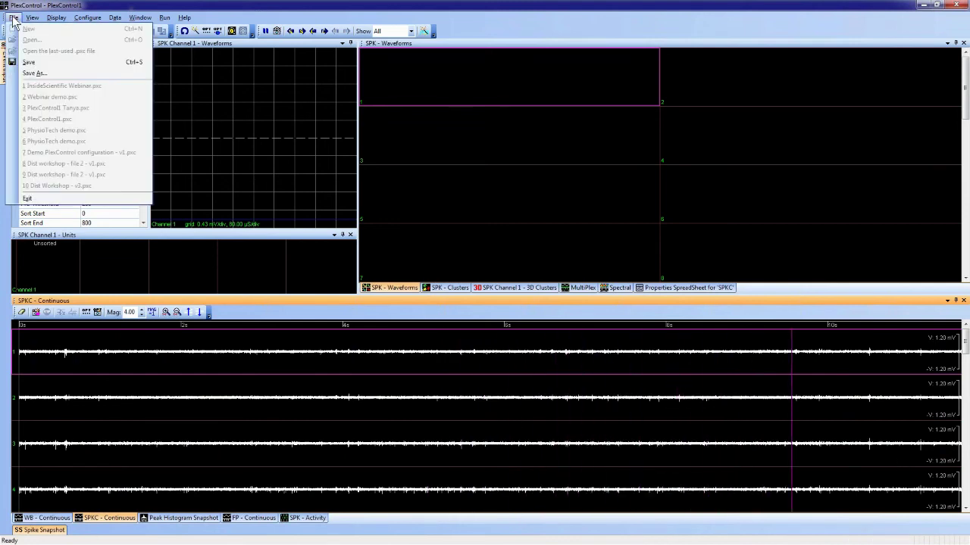
{"action": "left_click", "coordinate": [31, 72]}
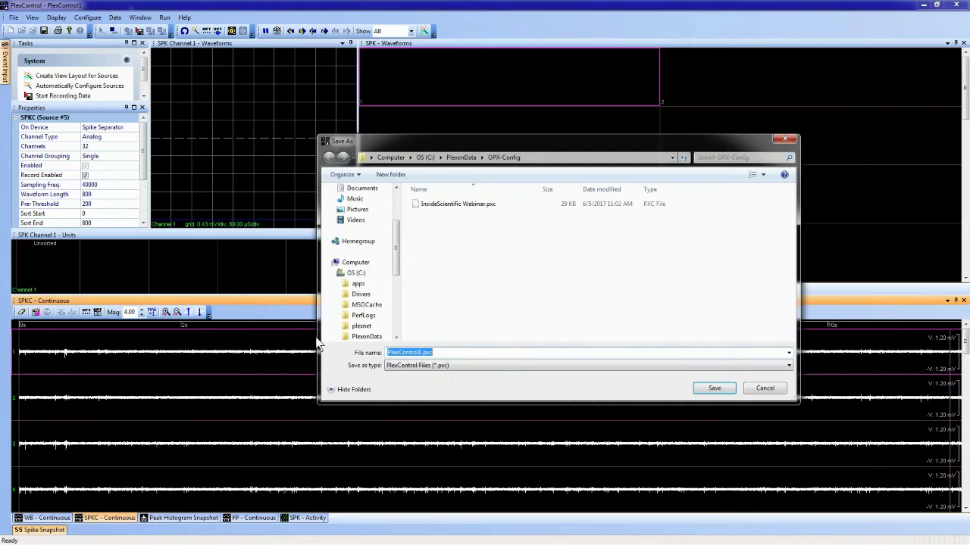
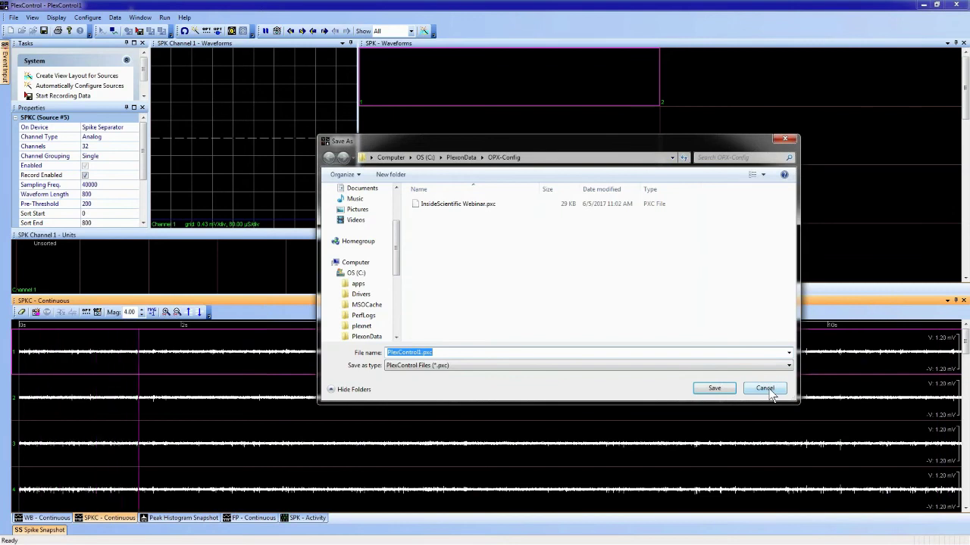
{"action": "left_click", "coordinate": [767, 390]}
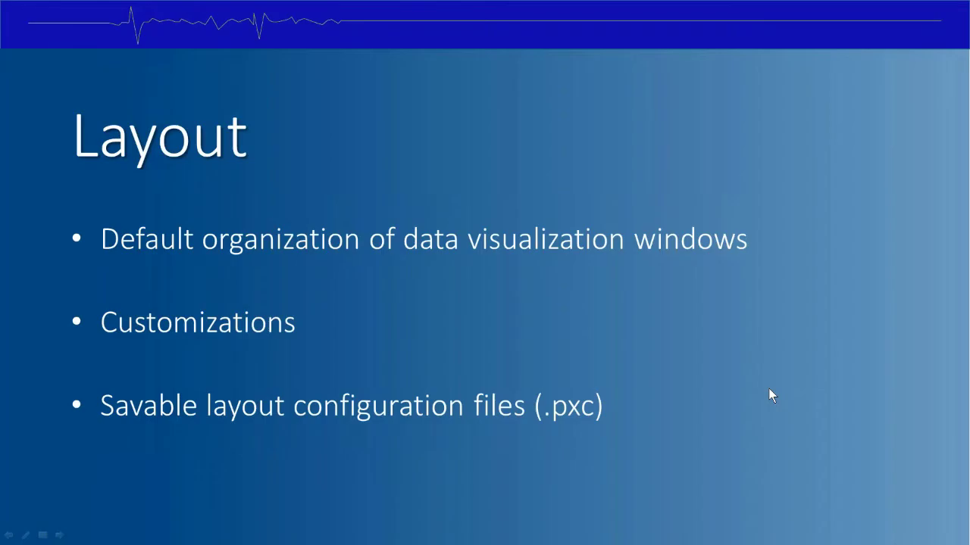
{"action": "key", "text": "Right"}
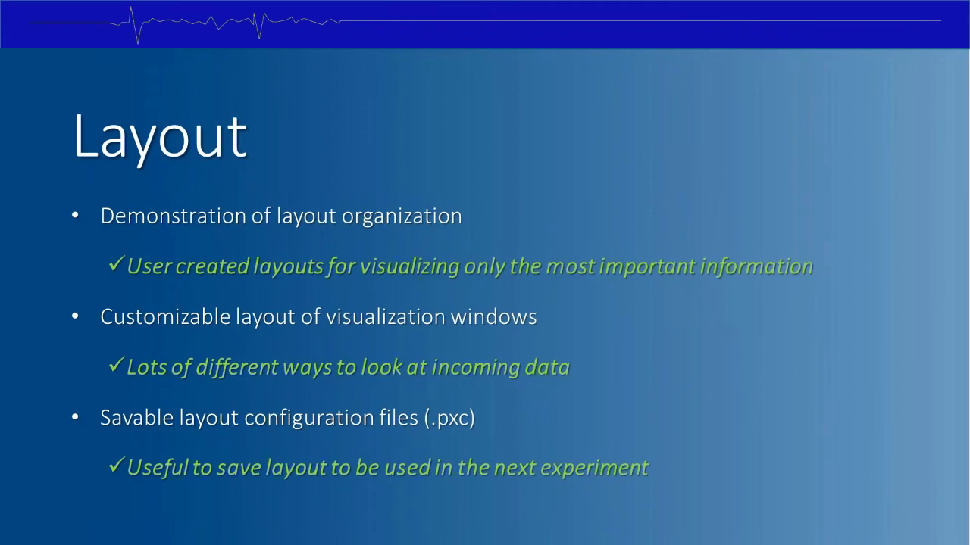
{"action": "key", "text": "Right"}
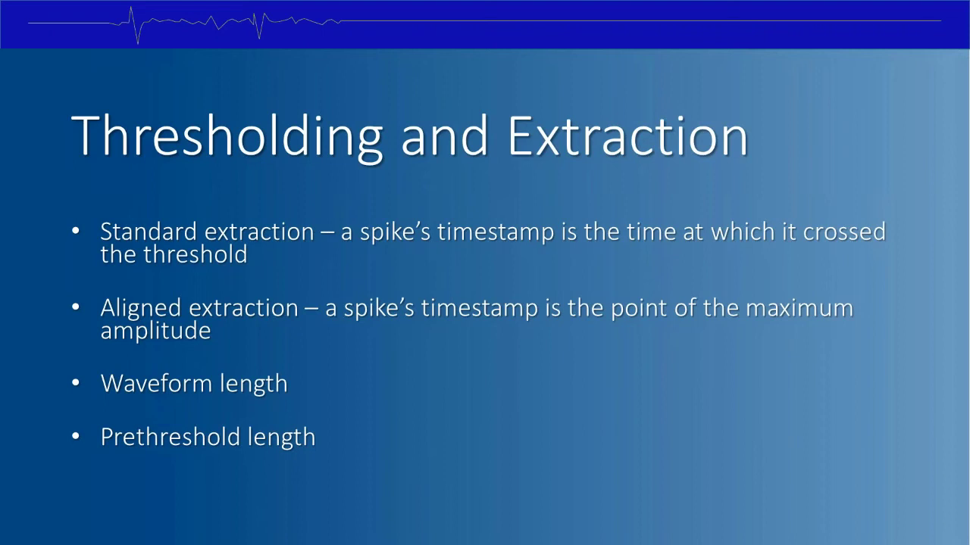
Step: Switch from the slides back to PlexControl and widen the single-channel SPK waveforms view
{"action": "key", "text": "alt+Tab"}
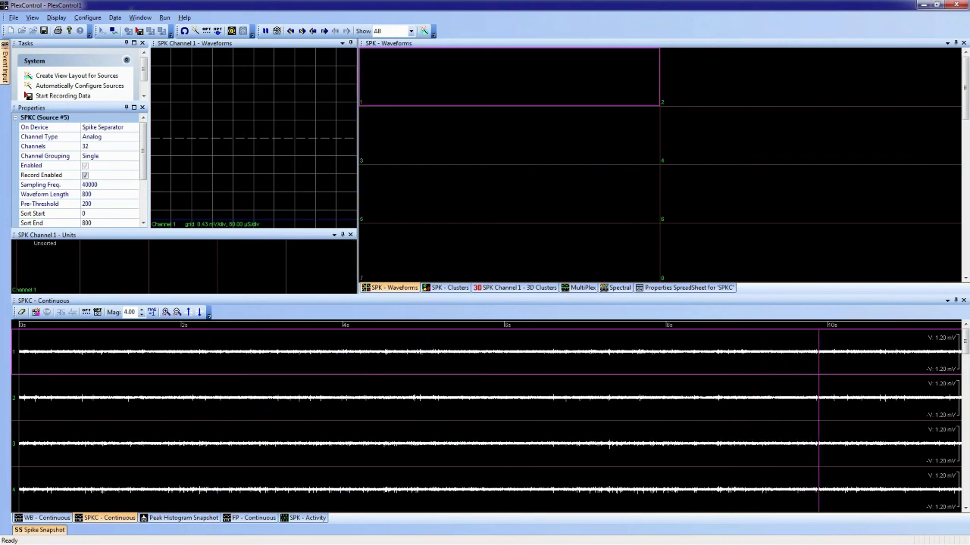
{"action": "left_click_drag", "start_coordinate": [357, 254], "coordinate": [529, 255]}
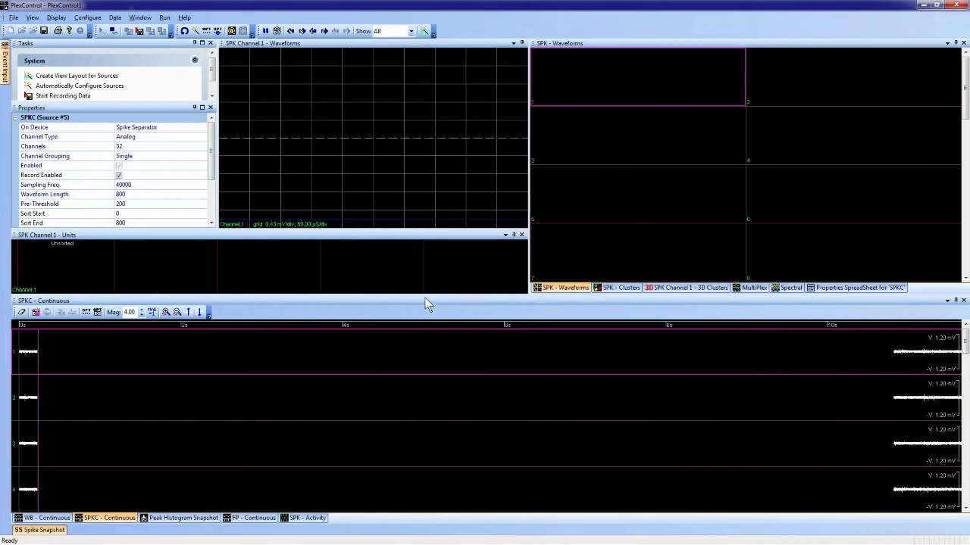
Step: Show only a single channel in the SPKC - Continuous view at a reduced height, with channel 7 selected
{"action": "double_click", "coordinate": [400, 355]}
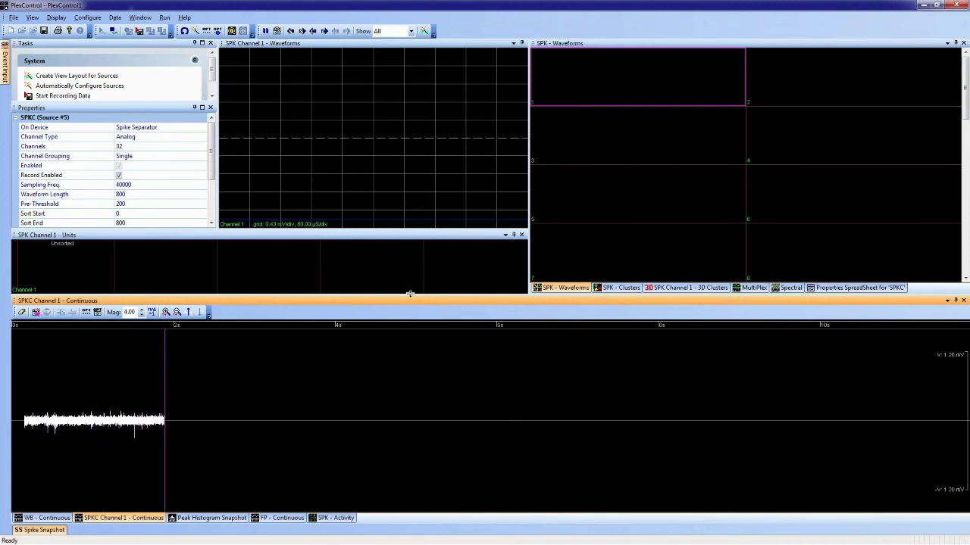
{"action": "mouse_move", "coordinate": [407, 298]}
{"action": "left_mouse_down"}
{"action": "mouse_move", "coordinate": [412, 385]}
{"action": "mouse_move", "coordinate": [414, 368]}
{"action": "left_mouse_up"}
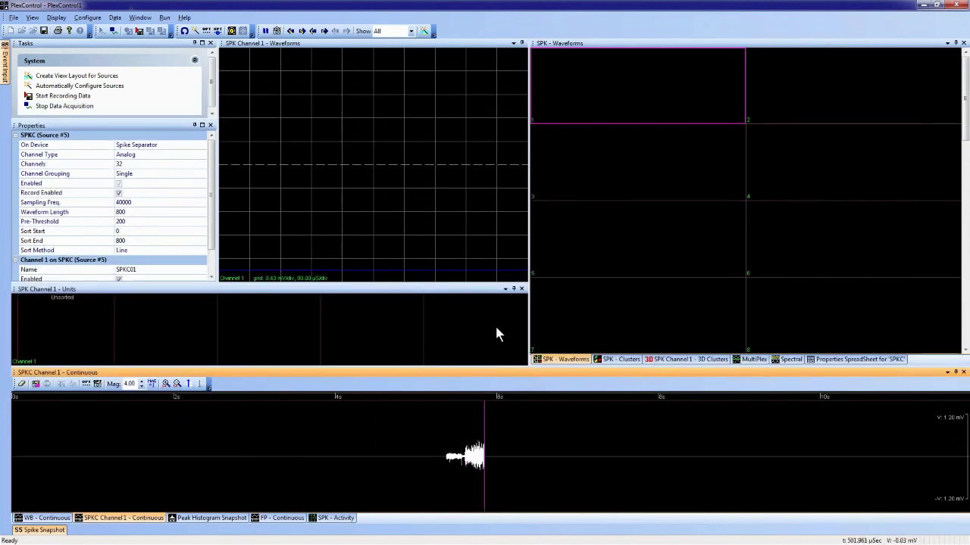
{"action": "left_click", "coordinate": [594, 319]}
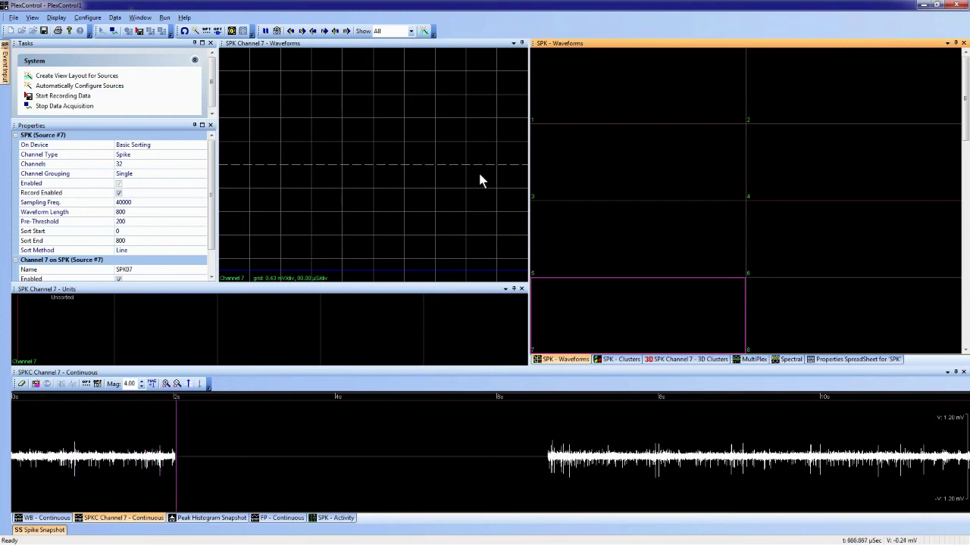
Step: Raise the channel 7 spike threshold to about -0.23 mV, using its waveforms view and the SPKC continuous view
{"action": "left_click", "coordinate": [325, 118]}
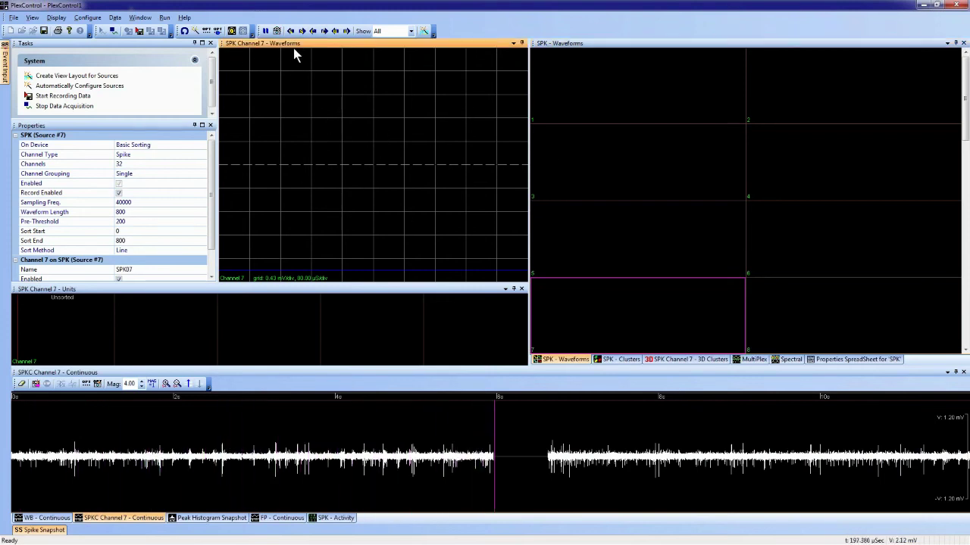
{"action": "left_click", "coordinate": [697, 44]}
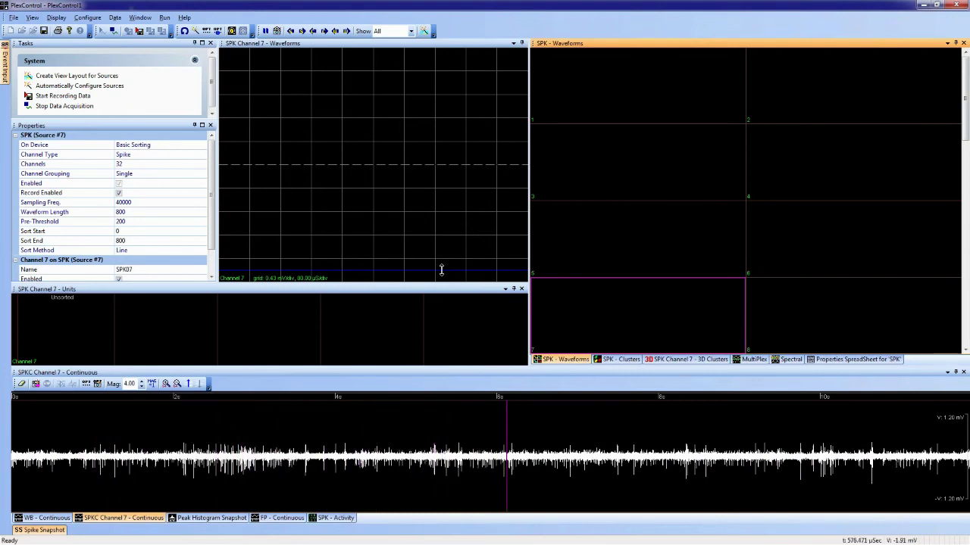
{"action": "left_click_drag", "start_coordinate": [440, 270], "coordinate": [454, 178]}
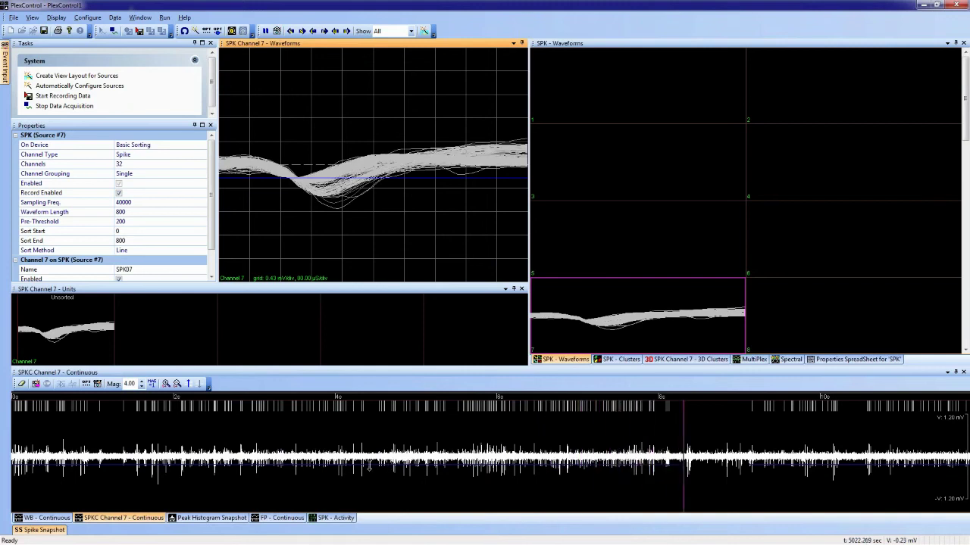
{"action": "left_click", "coordinate": [367, 464]}
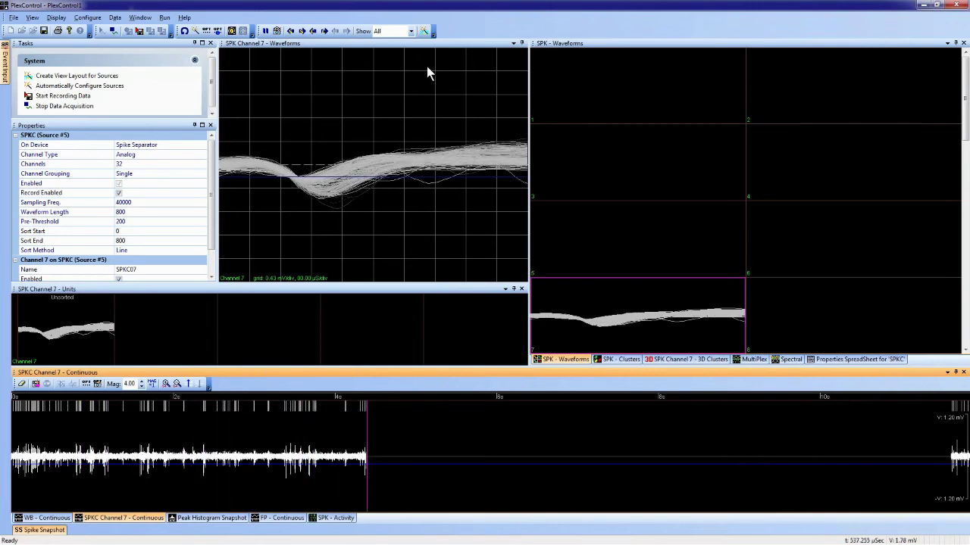
Step: Increase the magnification of the SPK Channel 7 - Waveforms view to about 10.25
{"action": "left_click", "coordinate": [512, 44]}
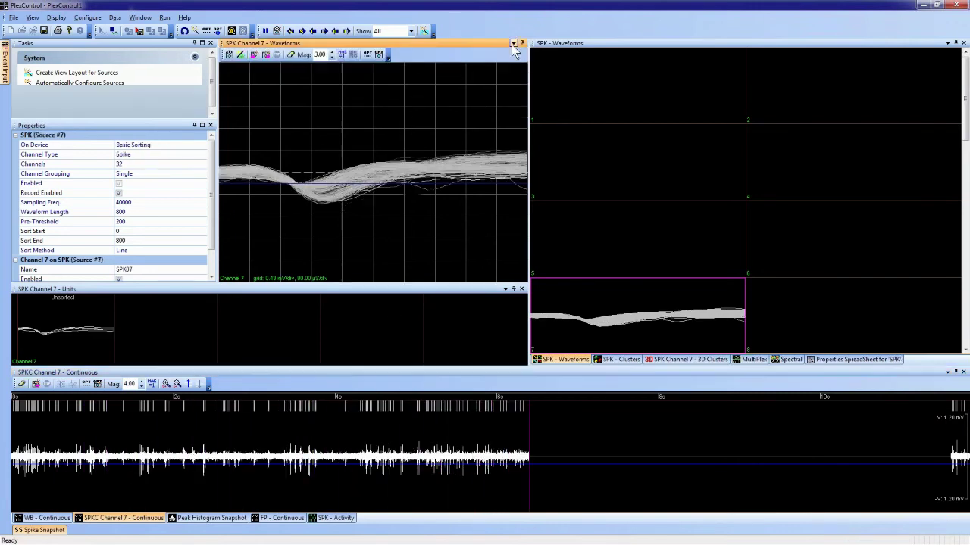
{"action": "left_click", "coordinate": [332, 52]}
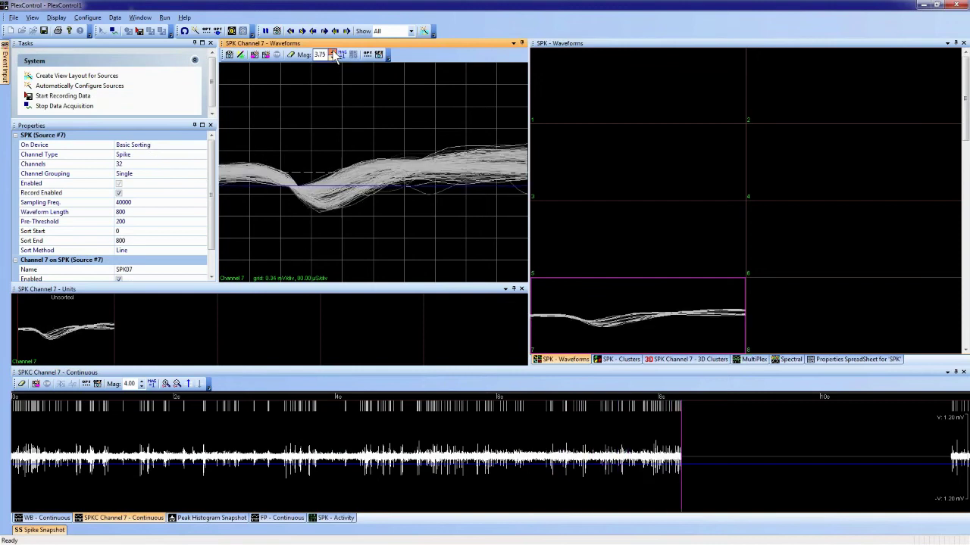
{"action": "left_click", "coordinate": [335, 55]}
{"action": "left_click", "coordinate": [335, 54]}
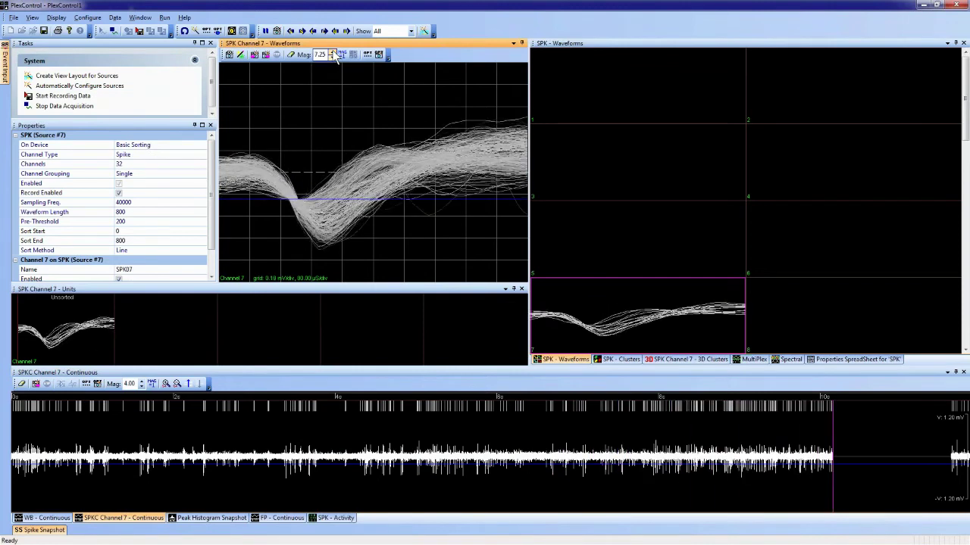
{"action": "left_click", "coordinate": [334, 54]}
{"action": "left_click", "coordinate": [334, 55]}
{"action": "left_click", "coordinate": [333, 53]}
{"action": "left_click", "coordinate": [334, 53]}
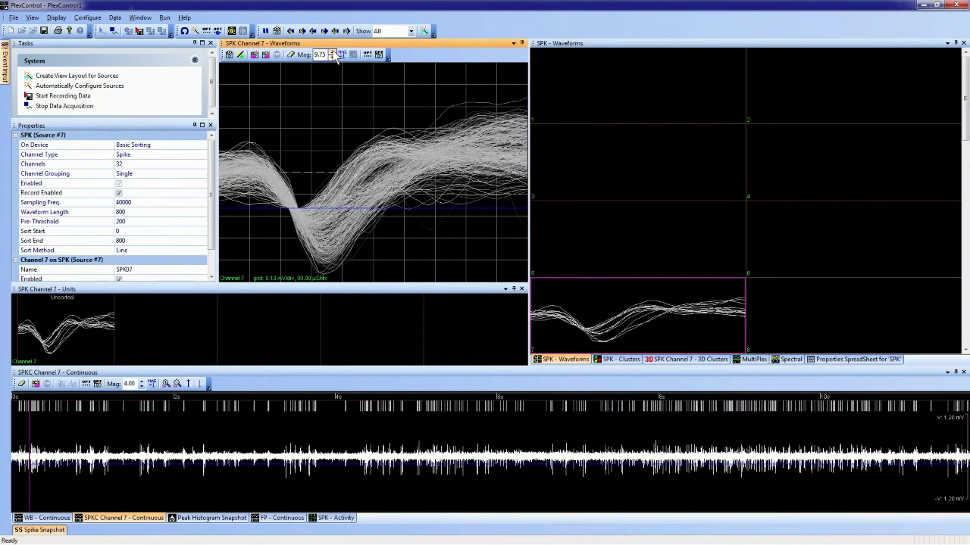
{"action": "left_click", "coordinate": [333, 53]}
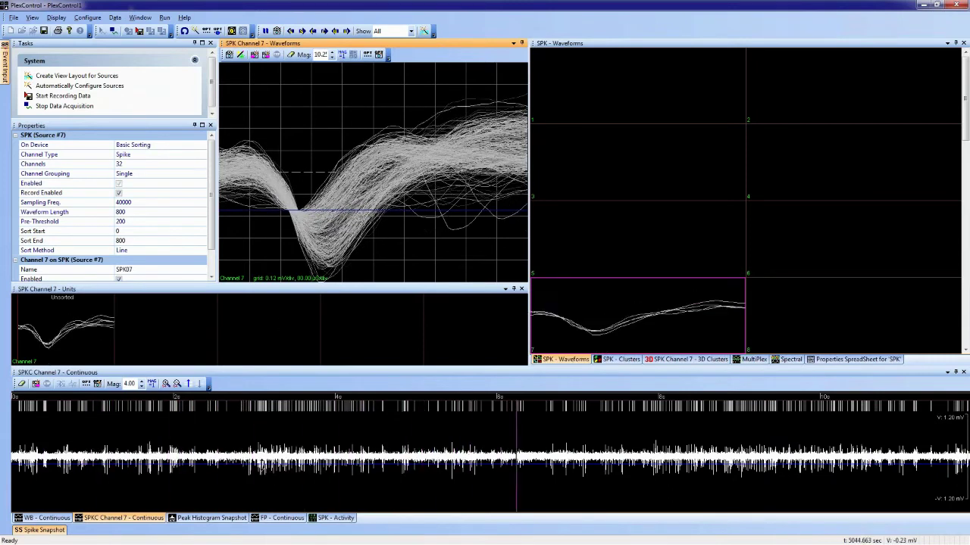
Step: Zoom in on the SPKC time axis and pause the display to examine individual threshold crossings
{"action": "left_click", "coordinate": [166, 383]}
{"action": "left_click", "coordinate": [165, 383]}
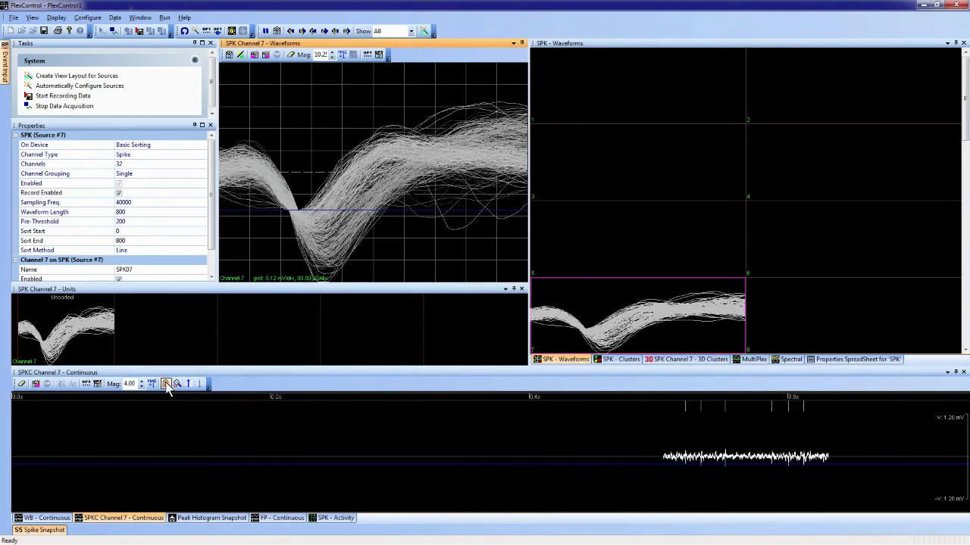
{"action": "left_click", "coordinate": [266, 31]}
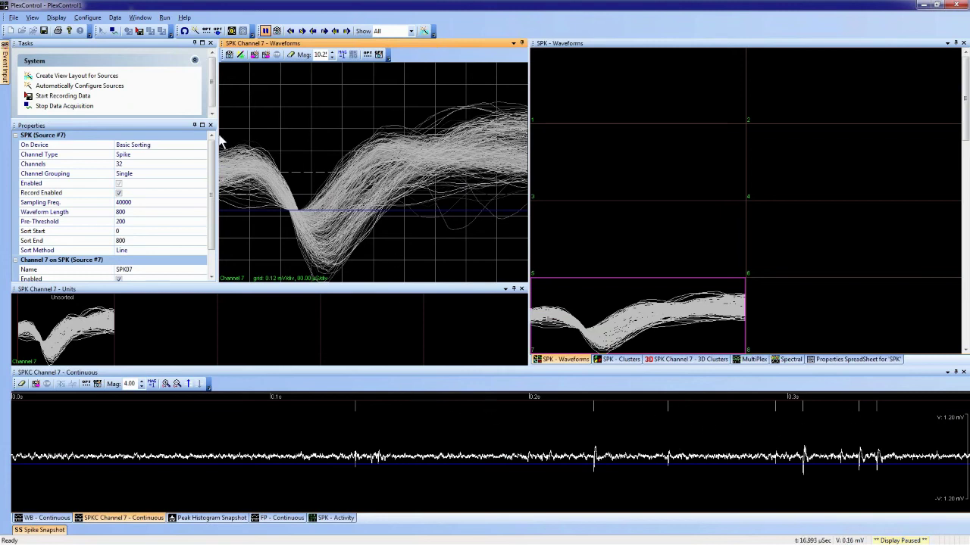
Step: Resume the paused display and zoom the SPKC time axis back out to several seconds
{"action": "left_click", "coordinate": [265, 31]}
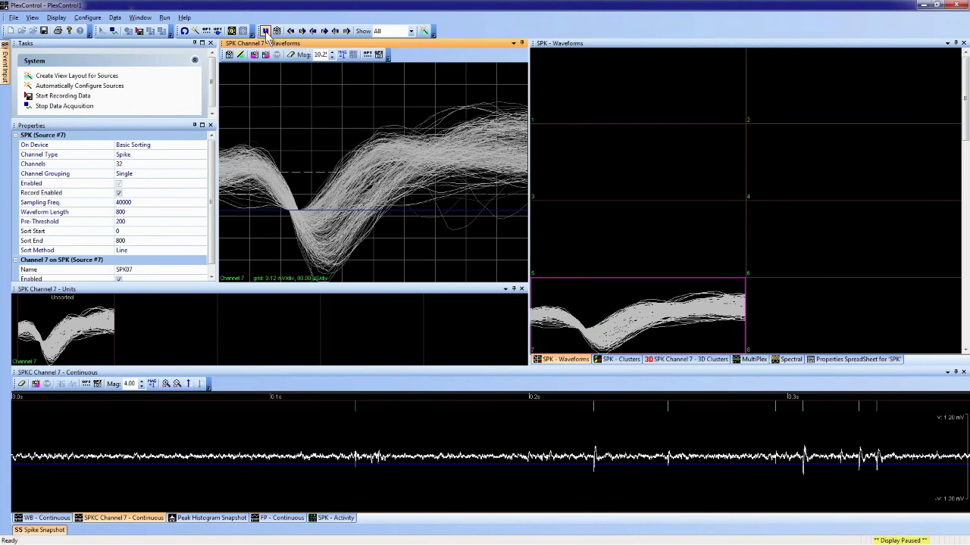
{"action": "left_click", "coordinate": [177, 384]}
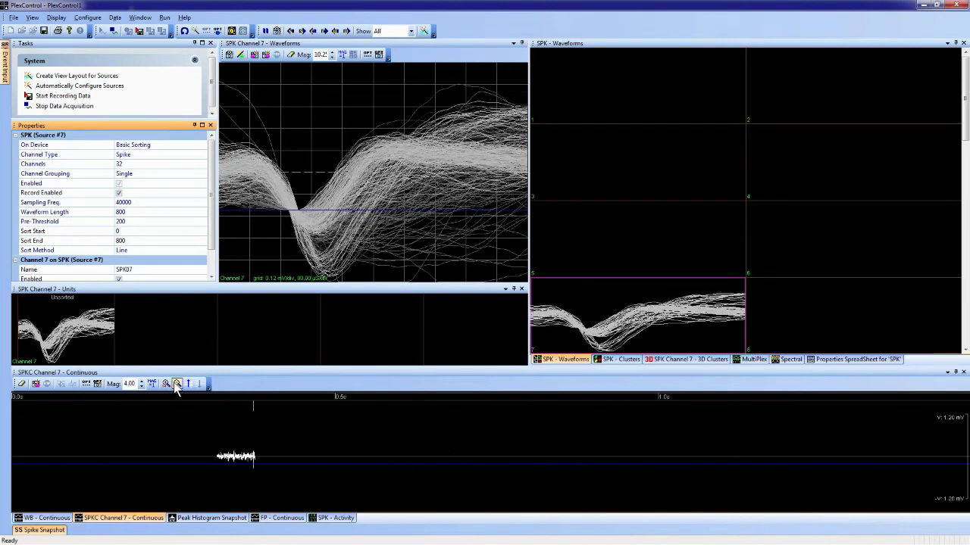
{"action": "left_click", "coordinate": [176, 385]}
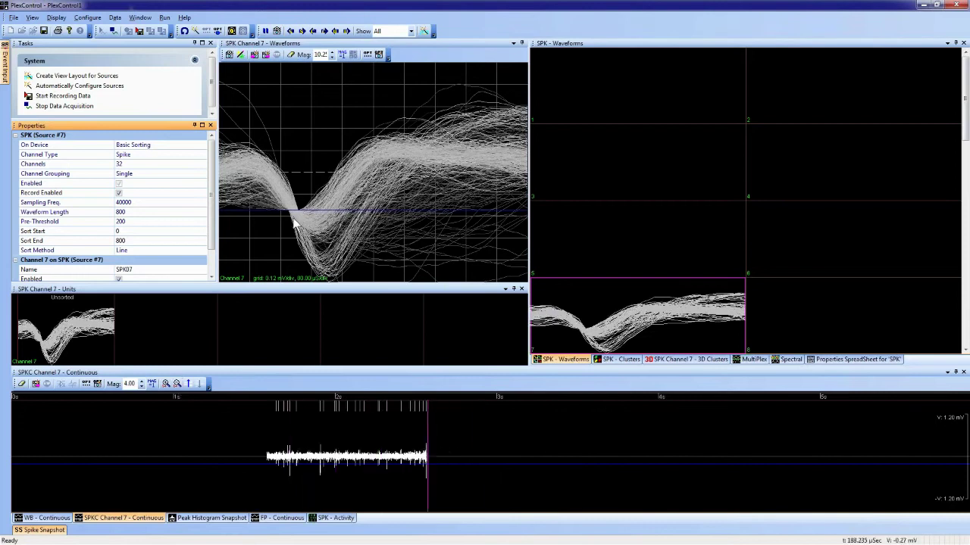
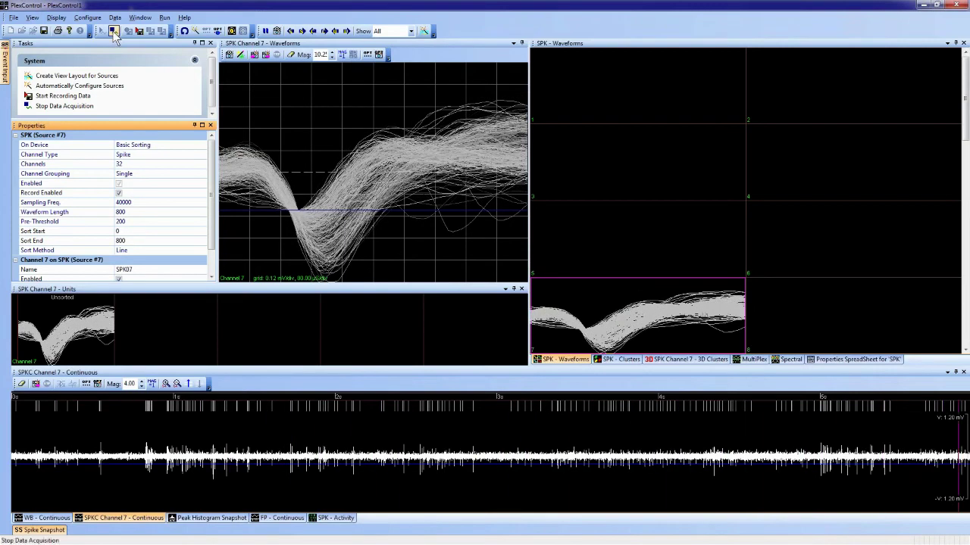
Step: Stop data acquisition and set the SPK source's Waveform Length to 1300
{"action": "left_click", "coordinate": [162, 212]}
{"action": "left_click", "coordinate": [202, 210]}
{"action": "left_click", "coordinate": [201, 210]}
{"action": "left_click", "coordinate": [202, 210]}
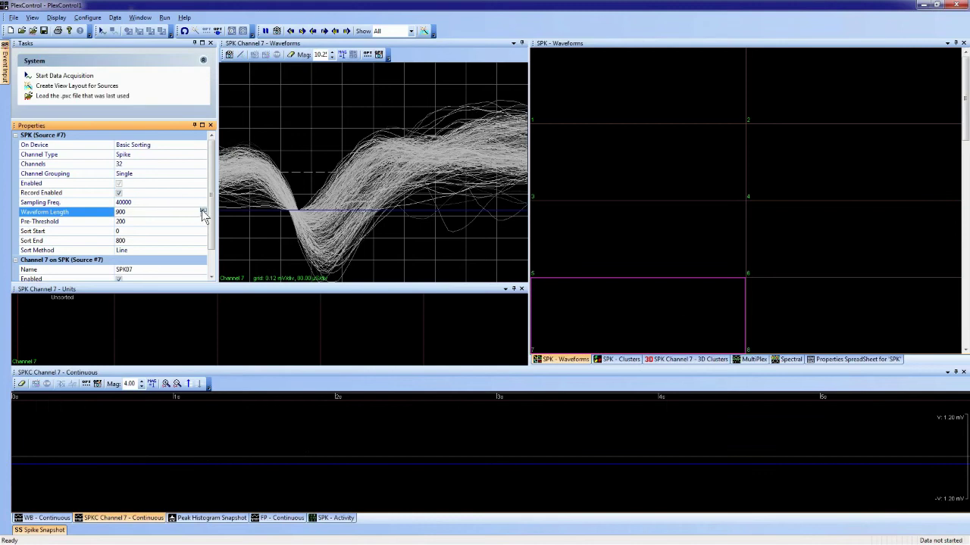
{"action": "left_click", "coordinate": [201, 210]}
{"action": "left_click", "coordinate": [202, 210]}
{"action": "left_click", "coordinate": [201, 210]}
{"action": "left_click", "coordinate": [202, 209]}
{"action": "left_click", "coordinate": [201, 209]}
{"action": "left_click", "coordinate": [201, 210]}
{"action": "left_click", "coordinate": [201, 210]}
{"action": "left_click", "coordinate": [201, 210]}
{"action": "left_click", "coordinate": [202, 210]}
{"action": "left_click", "coordinate": [201, 210]}
{"action": "left_click", "coordinate": [202, 210]}
{"action": "left_click", "coordinate": [201, 210]}
{"action": "left_click", "coordinate": [202, 210]}
{"action": "left_click", "coordinate": [202, 210]}
{"action": "left_click", "coordinate": [202, 210]}
{"action": "left_click", "coordinate": [202, 210]}
Step: Set the SPK source's Pre-Threshold to 300 and restart data acquisition
{"action": "left_click", "coordinate": [181, 225]}
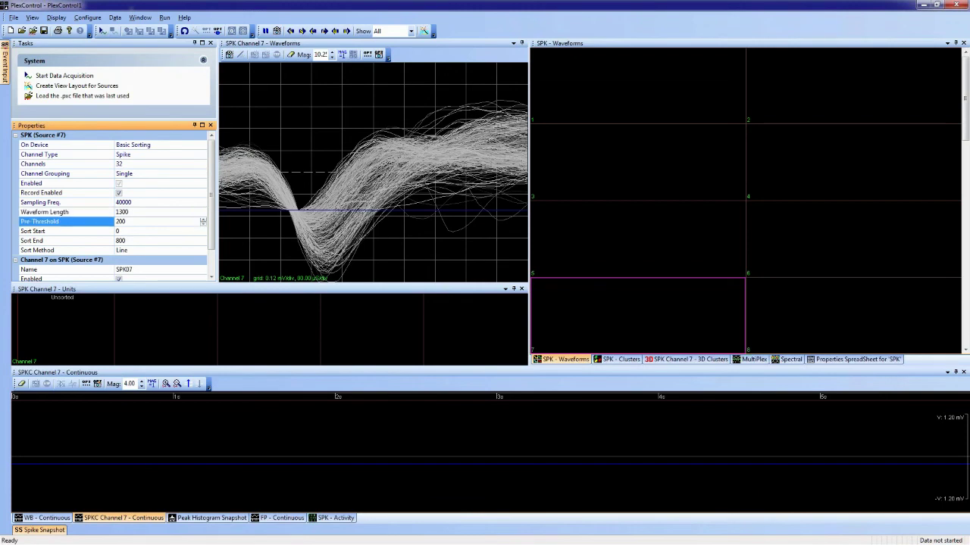
{"action": "left_click", "coordinate": [203, 218]}
{"action": "left_click", "coordinate": [203, 218]}
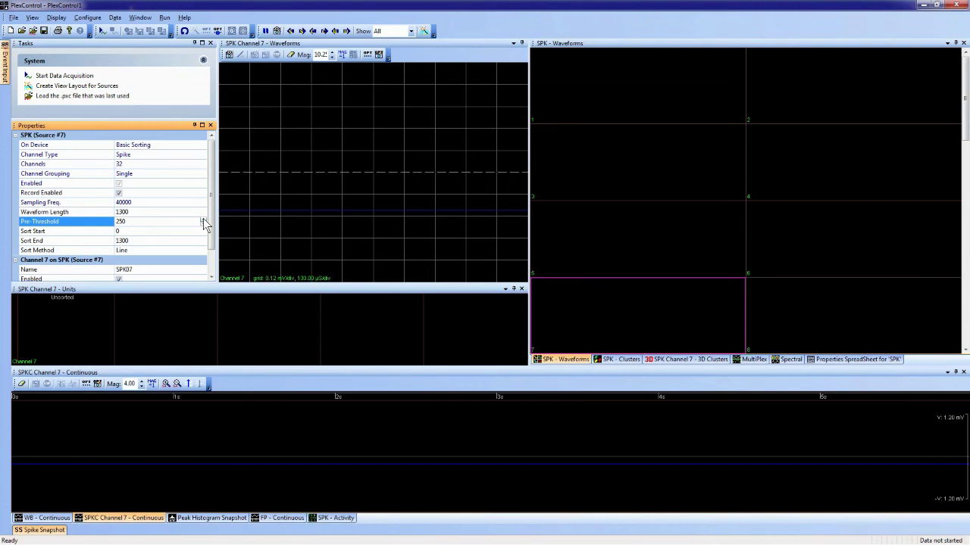
{"action": "left_click", "coordinate": [203, 218]}
{"action": "left_click", "coordinate": [203, 218]}
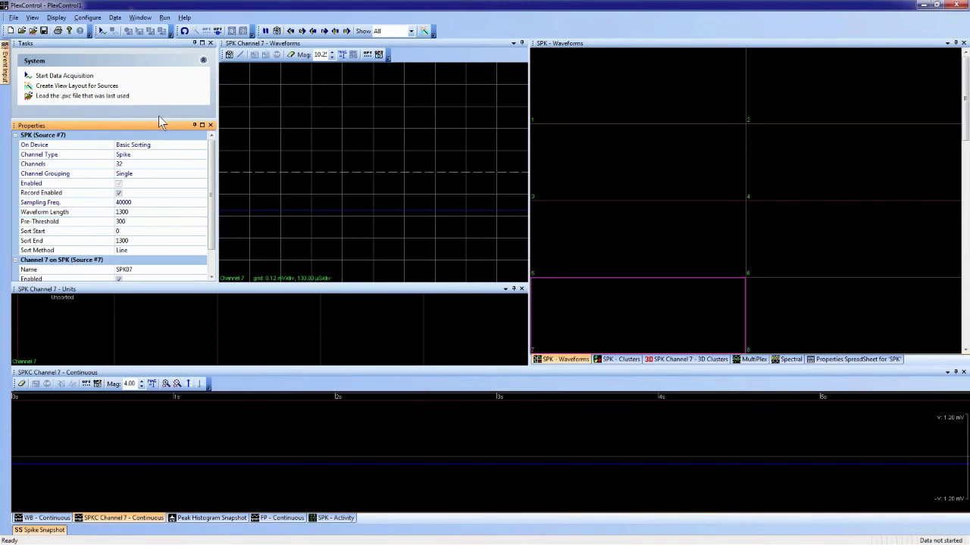
{"action": "left_click", "coordinate": [103, 32]}
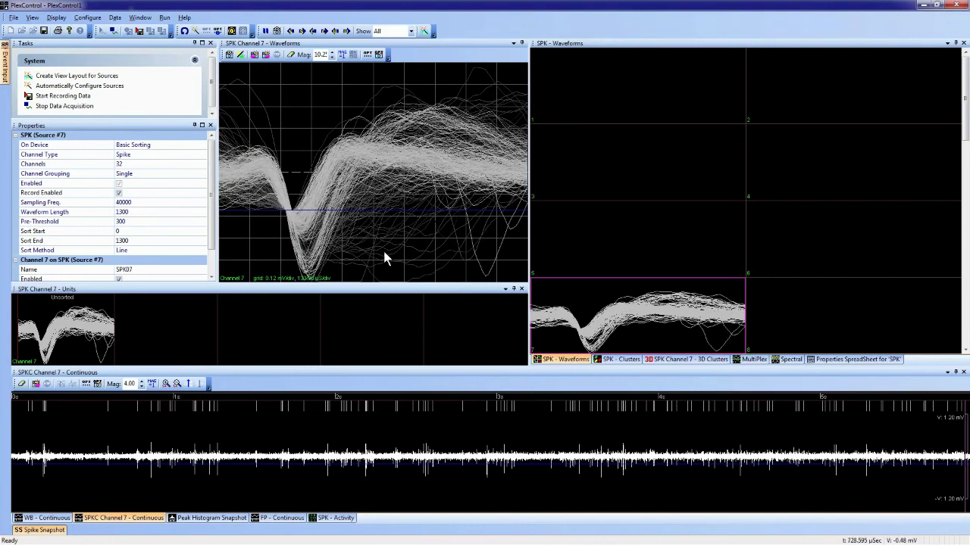
Step: Stop data acquisition and switch to OmniPlex Server
{"action": "left_click", "coordinate": [114, 32]}
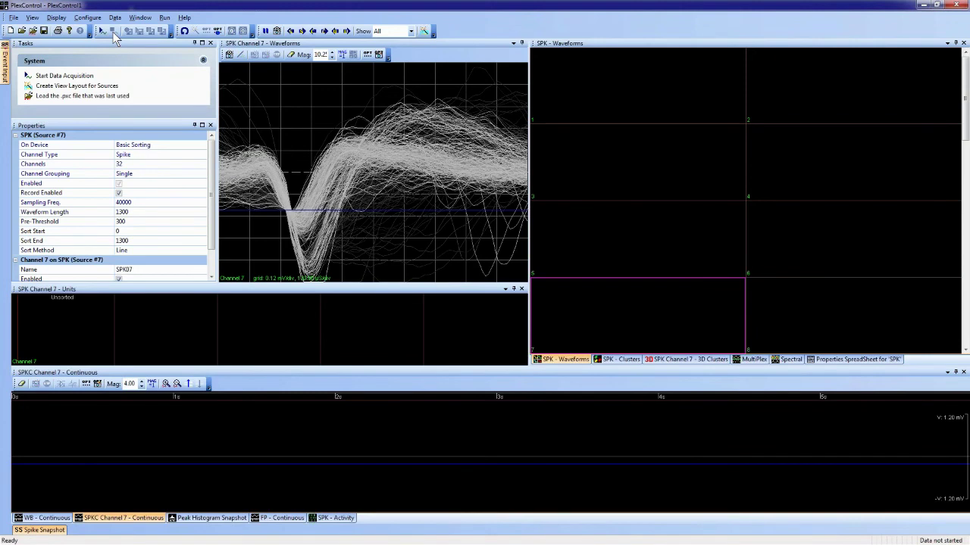
{"action": "key", "text": "alt+Tab"}
{"action": "key", "text": "alt+Tab"}
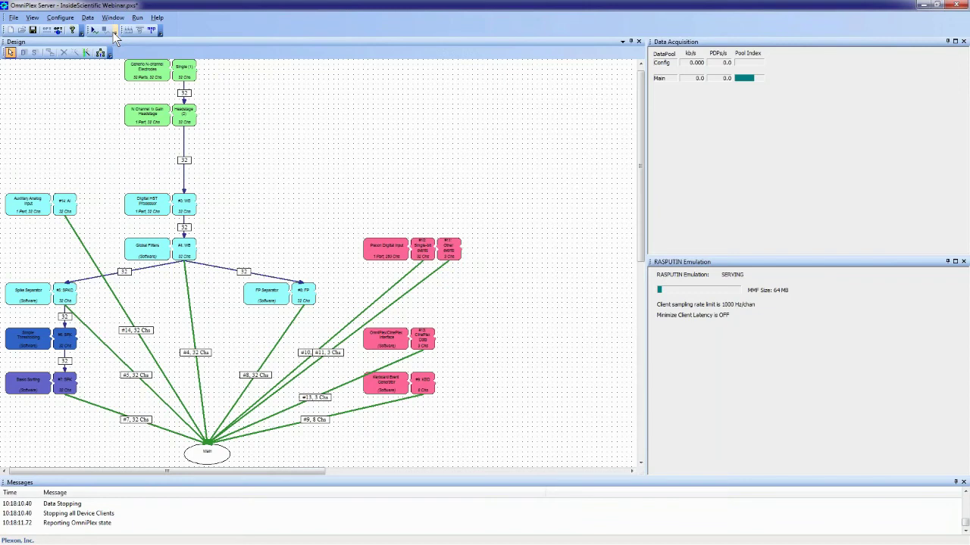
Step: Set Simple Thresholding to timestamp at the time of largest peak (same side as threshold), and restart data acquisition in PlexControl
{"action": "right_click", "coordinate": [30, 343]}
{"action": "left_click", "coordinate": [50, 360]}
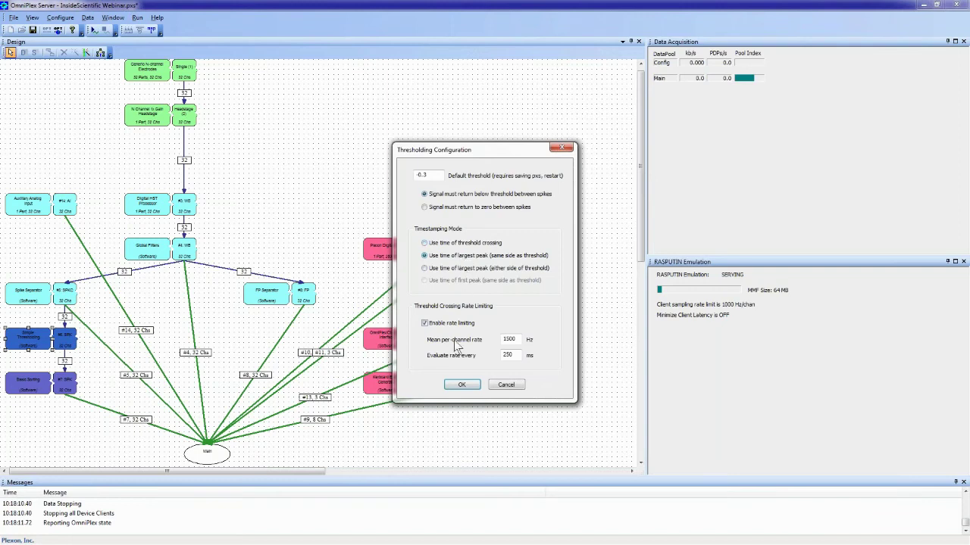
{"action": "left_click", "coordinate": [462, 386]}
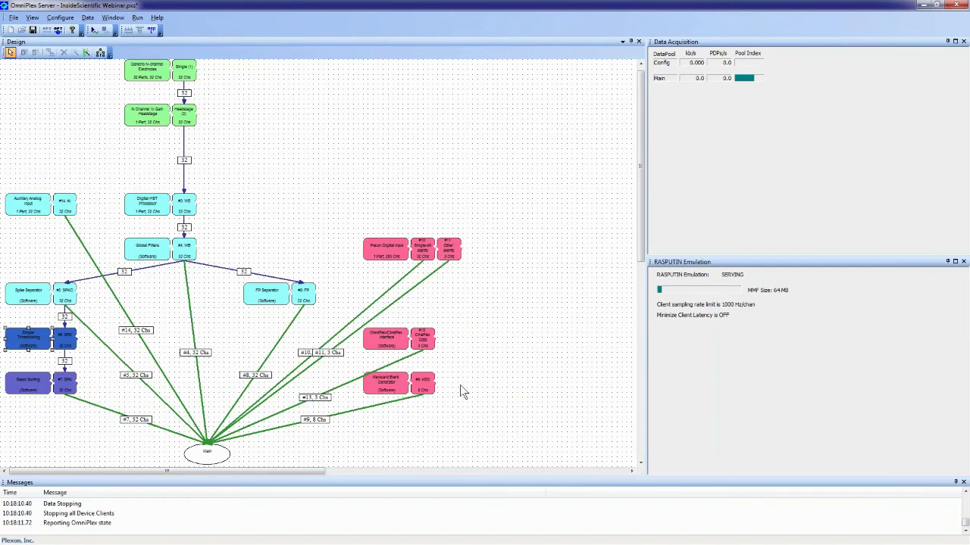
{"action": "key", "text": "alt+Tab"}
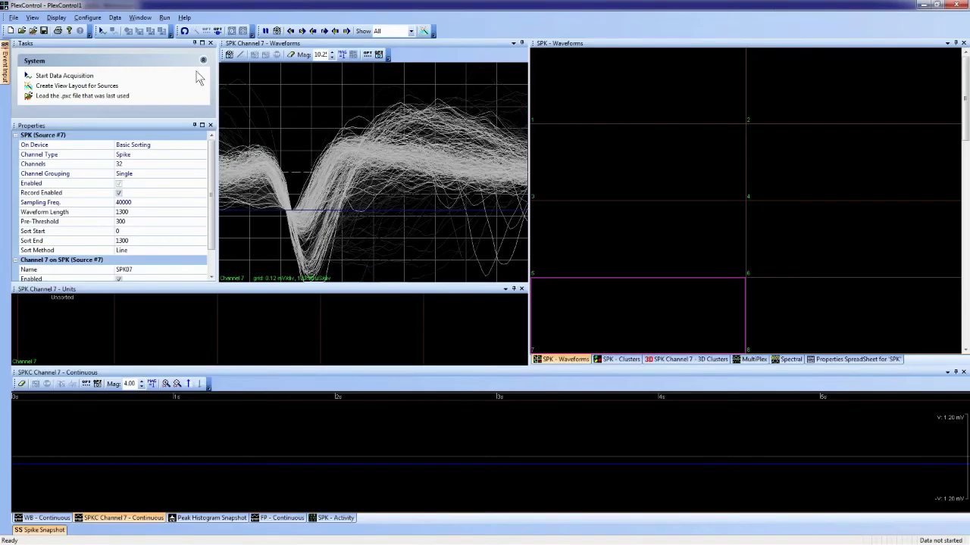
{"action": "left_click", "coordinate": [104, 33]}
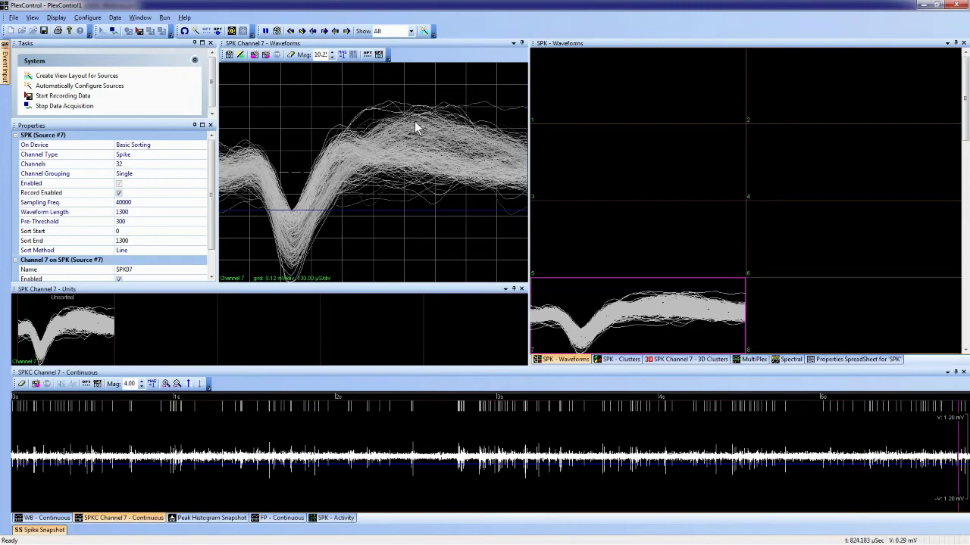
Step: Switch to the PowerPoint slide show and advance to the Automatic Thresholding slide
{"action": "key", "text": "alt+Tab"}
{"action": "key", "text": "alt+Tab"}
{"action": "key", "text": "alt+Tab"}
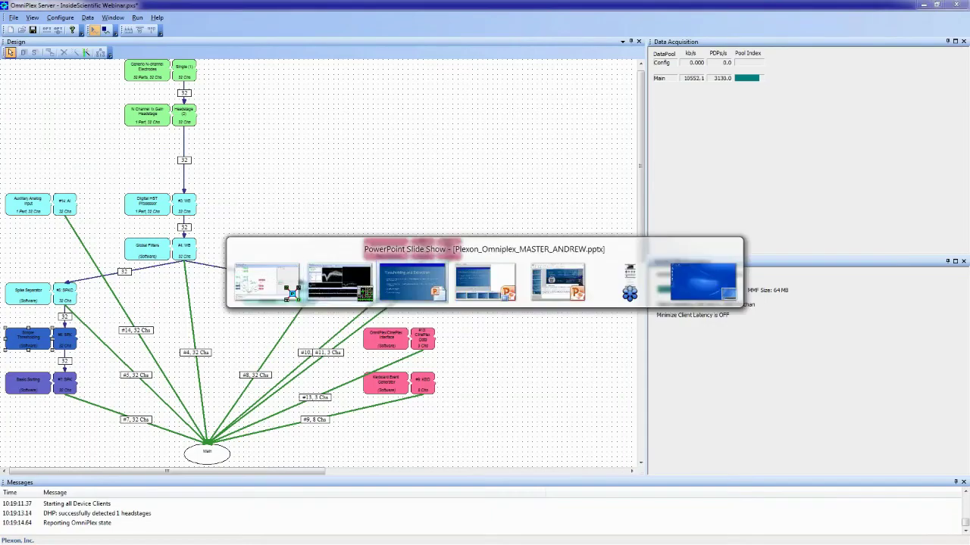
{"action": "key", "text": "Right"}
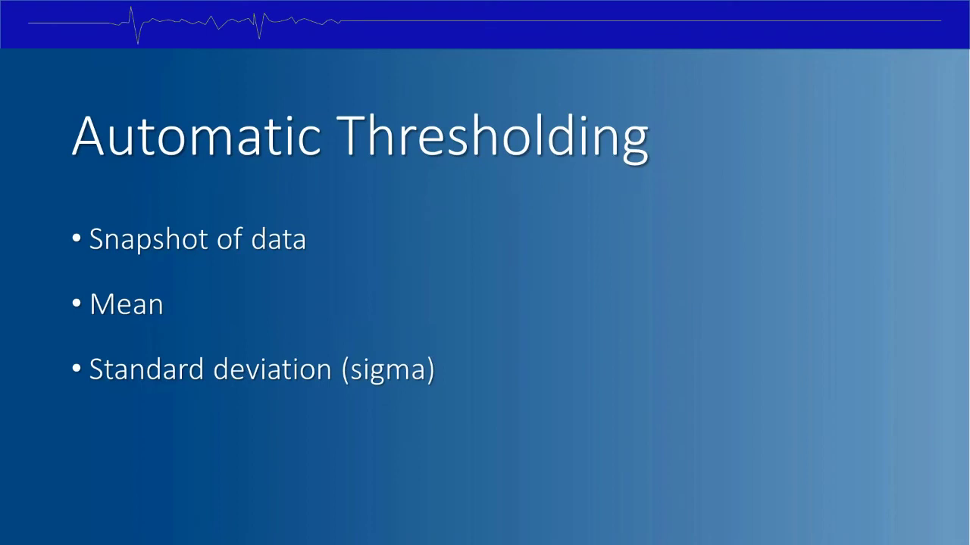
Step: Switch back to PlexControl and select channel 6 in the SPK - Waveforms view
{"action": "key", "text": "alt+Tab"}
{"action": "key", "text": "alt+Tab"}
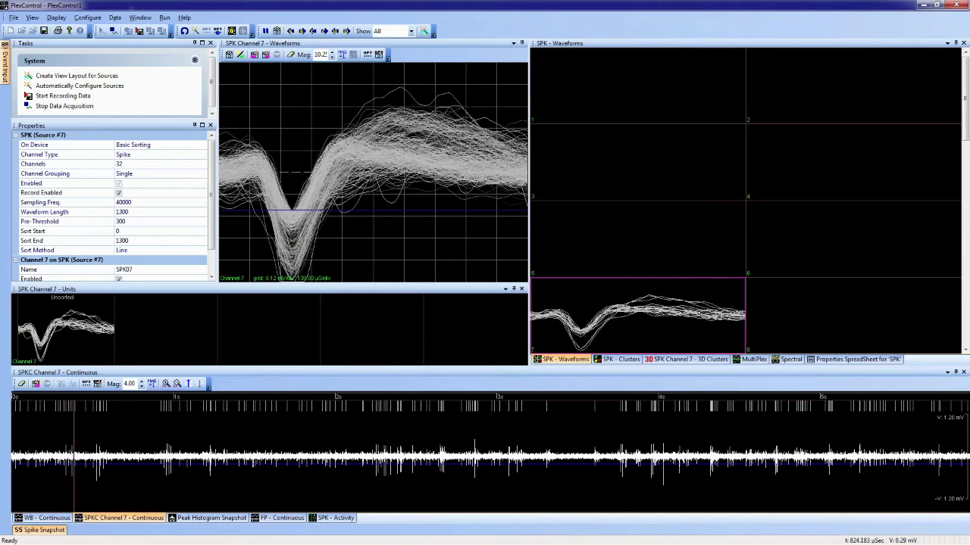
{"action": "left_click", "coordinate": [837, 232]}
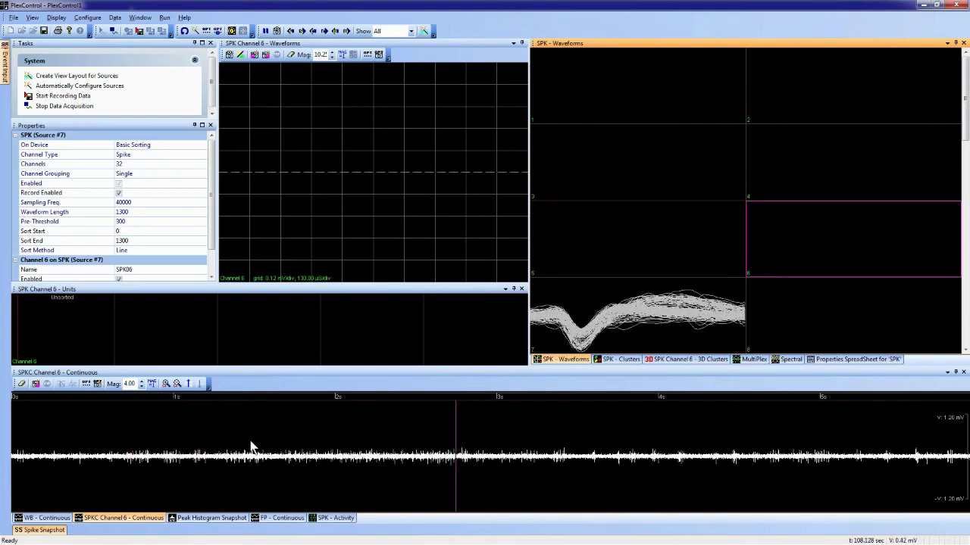
Step: Configure SPKC snapshots with a 10-second buffer and auto-thresholding at 4 sigma with negative sign, and start a snapshot
{"action": "left_click", "coordinate": [97, 384]}
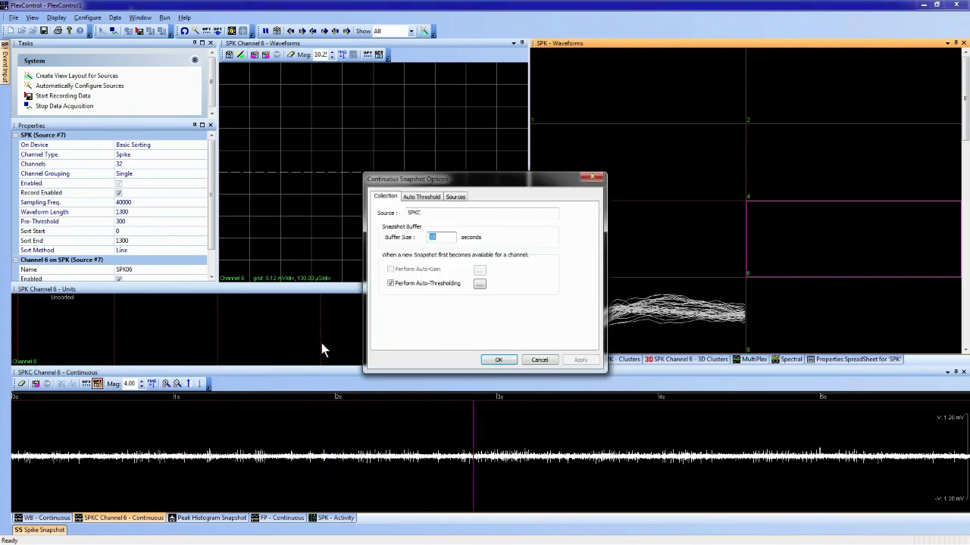
{"action": "left_click", "coordinate": [442, 238]}
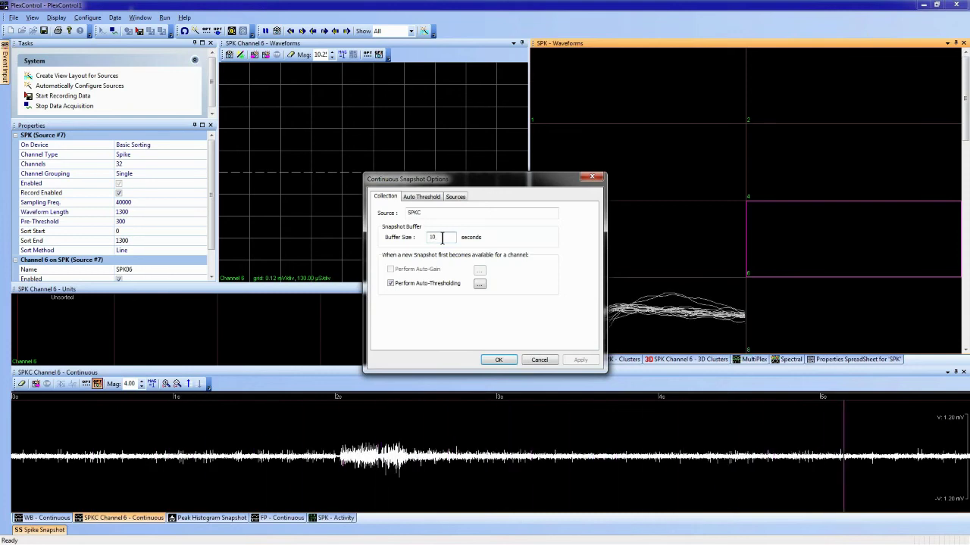
{"action": "left_click", "coordinate": [480, 285]}
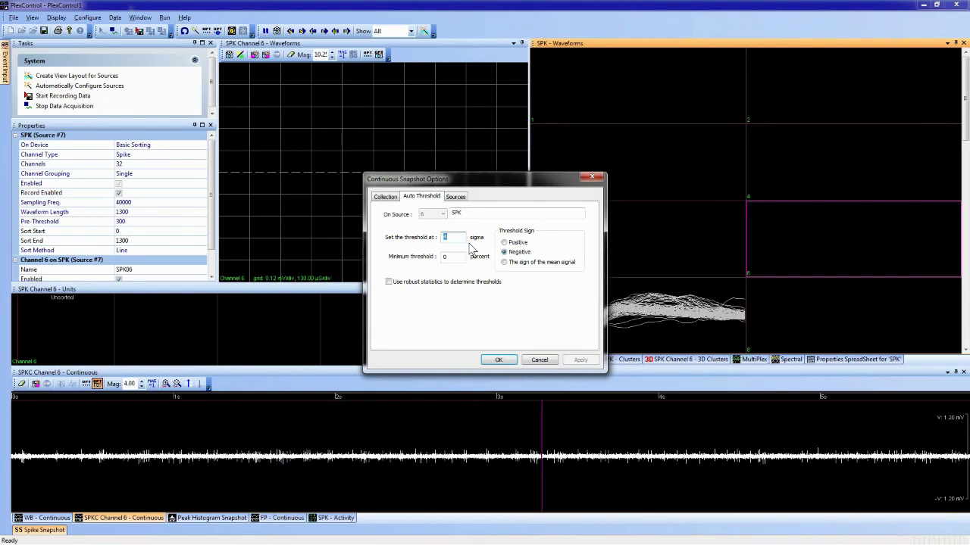
{"action": "left_click", "coordinate": [498, 361]}
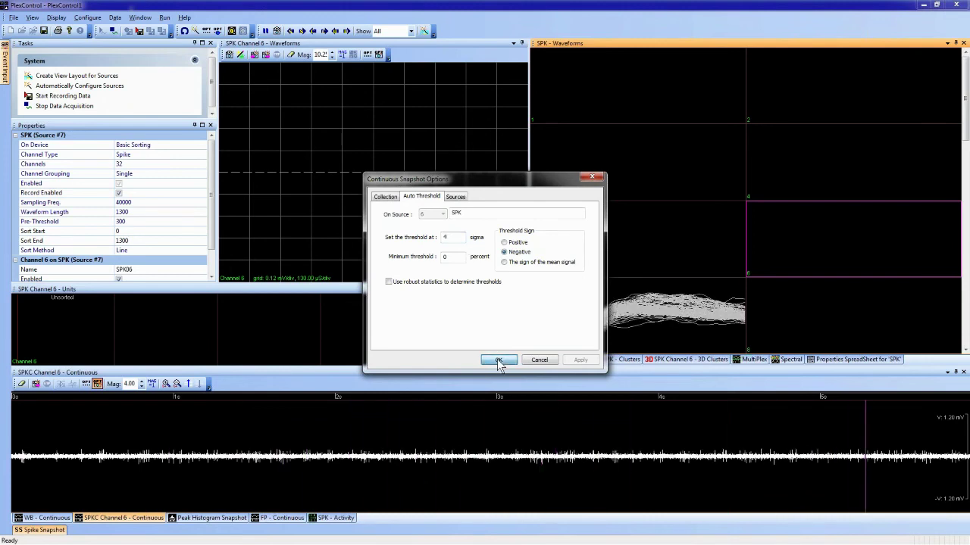
{"action": "left_click", "coordinate": [36, 384]}
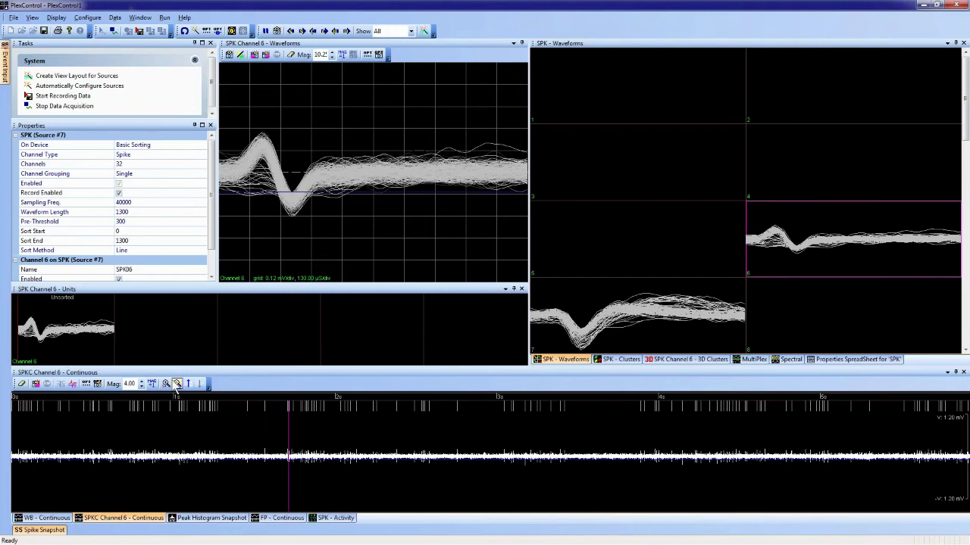
Step: Set the continuous snapshot auto-threshold to 3 sigma, keeping the negative threshold sign
{"action": "left_click", "coordinate": [97, 384]}
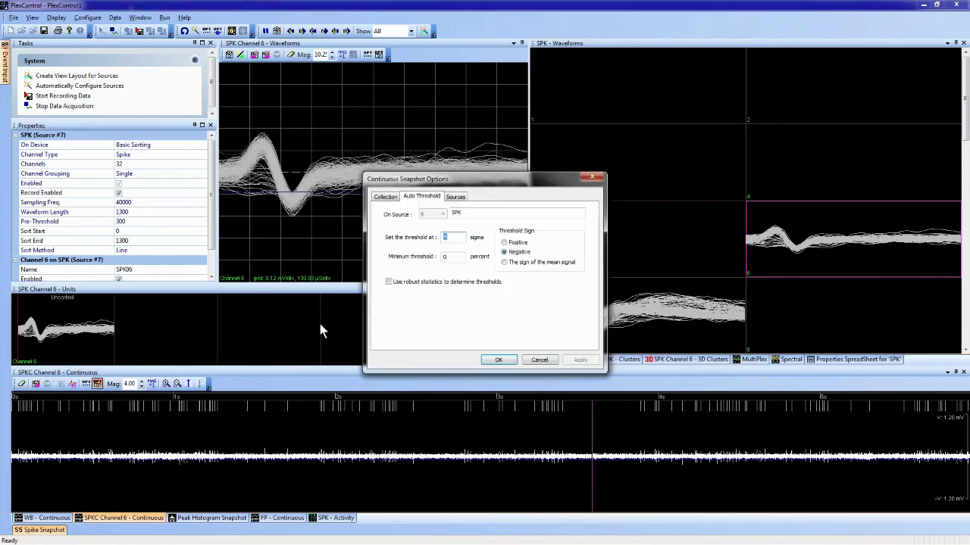
{"action": "double_click", "coordinate": [445, 238]}
{"action": "type", "text": "3"}
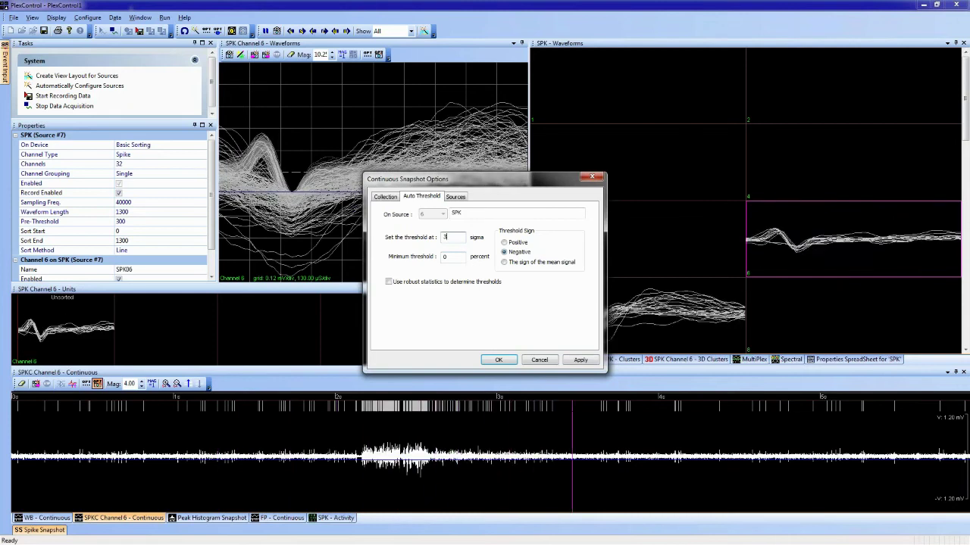
{"action": "left_click", "coordinate": [505, 360]}
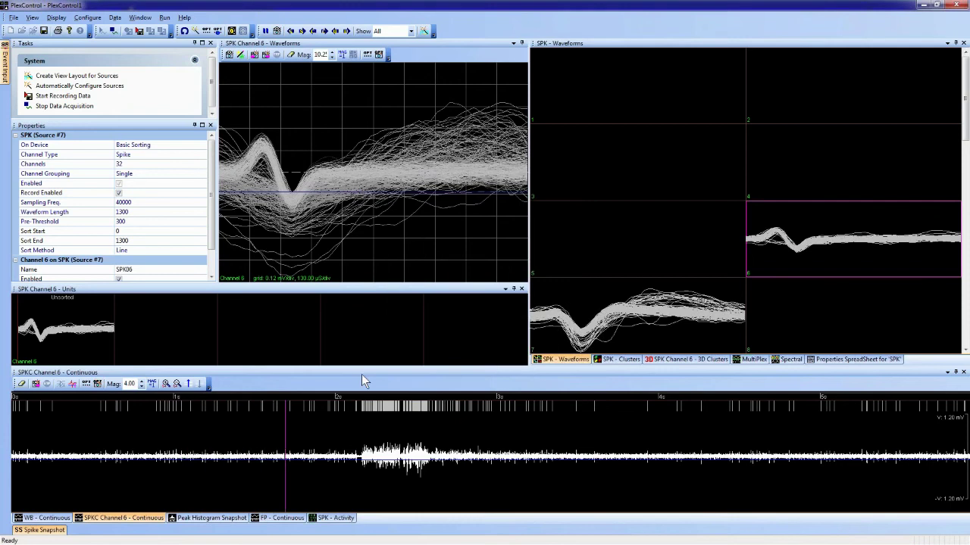
Step: Start a snapshot for channel 6, and after showing all SPKC channels, start snapshot collection for all of them
{"action": "left_click", "coordinate": [72, 385]}
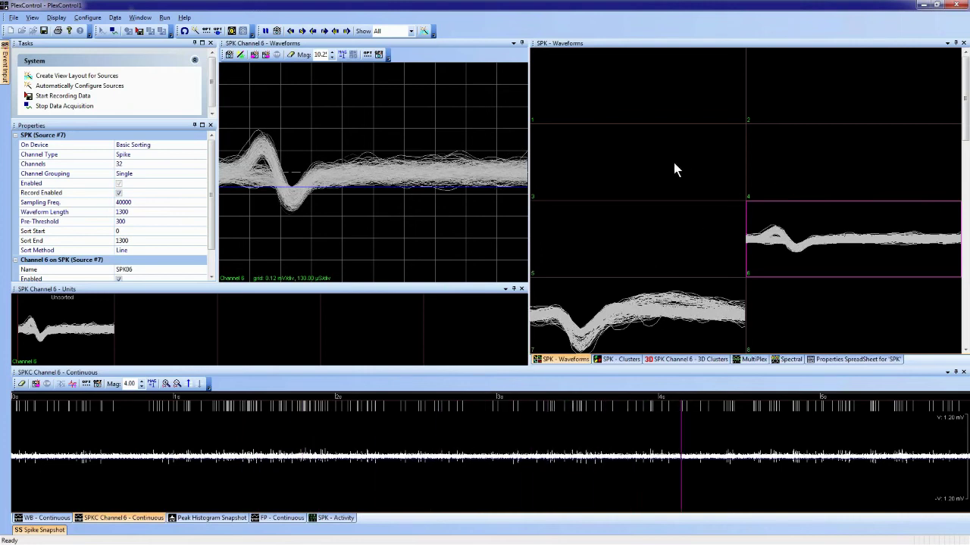
{"action": "double_click", "coordinate": [137, 427]}
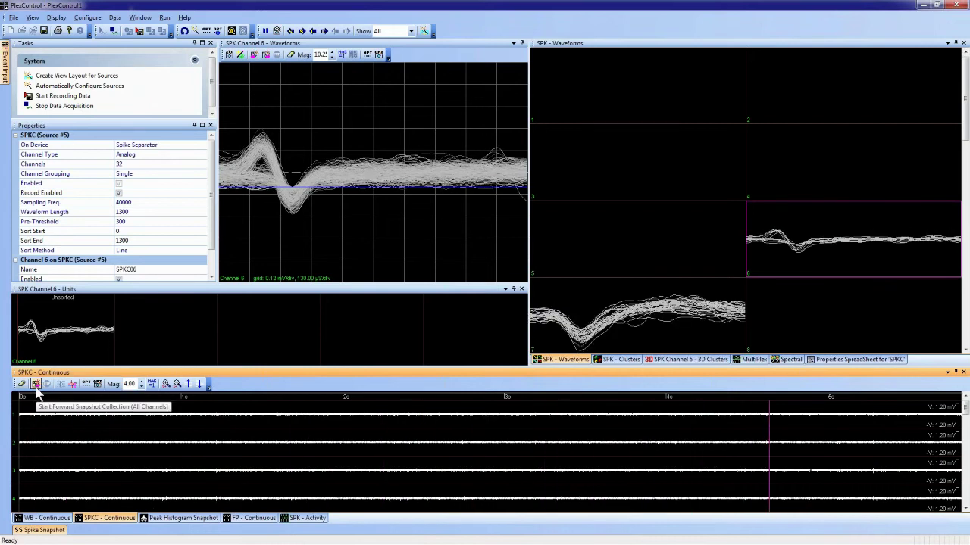
{"action": "left_click", "coordinate": [35, 385]}
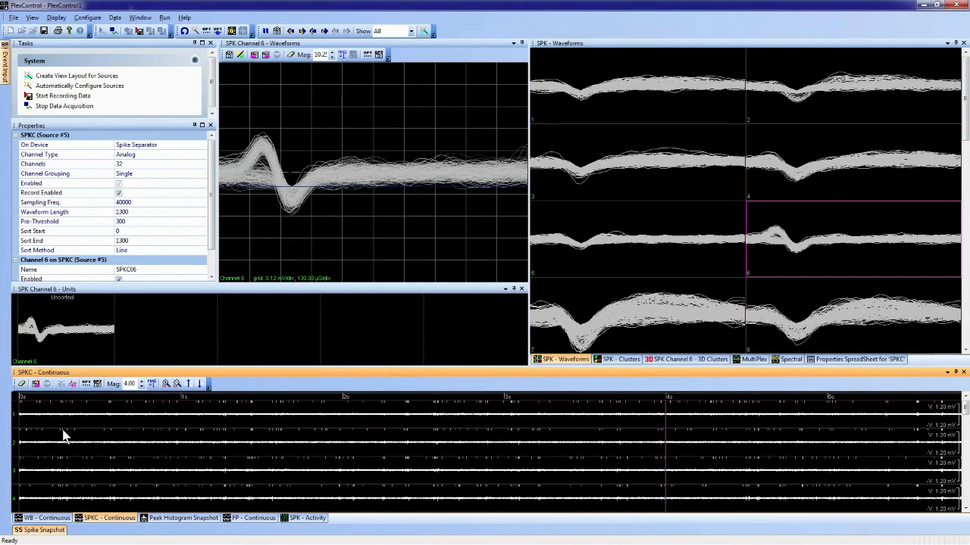
Step: Switch to the PowerPoint slide show and go back to the Thresholding slide
{"action": "key", "text": "alt+Tab"}
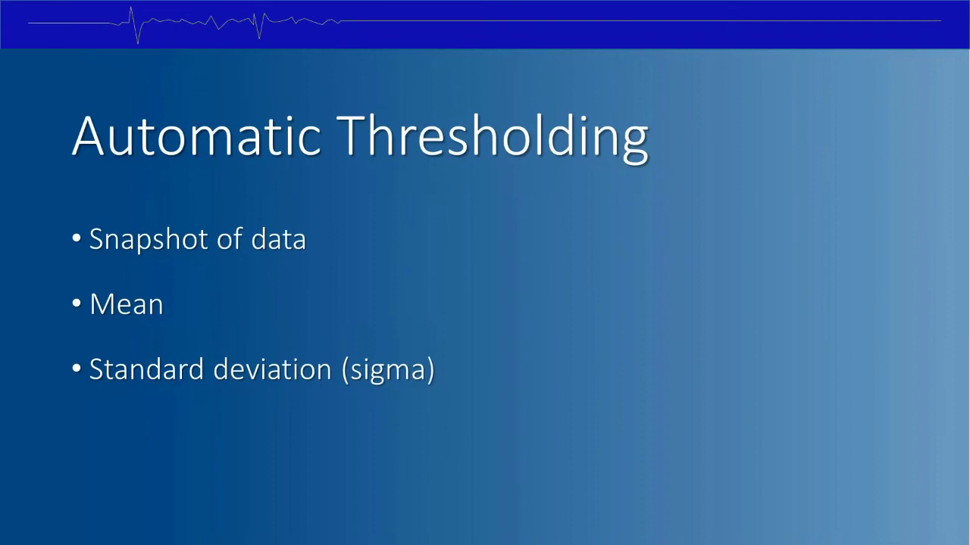
{"action": "key", "text": "Left"}
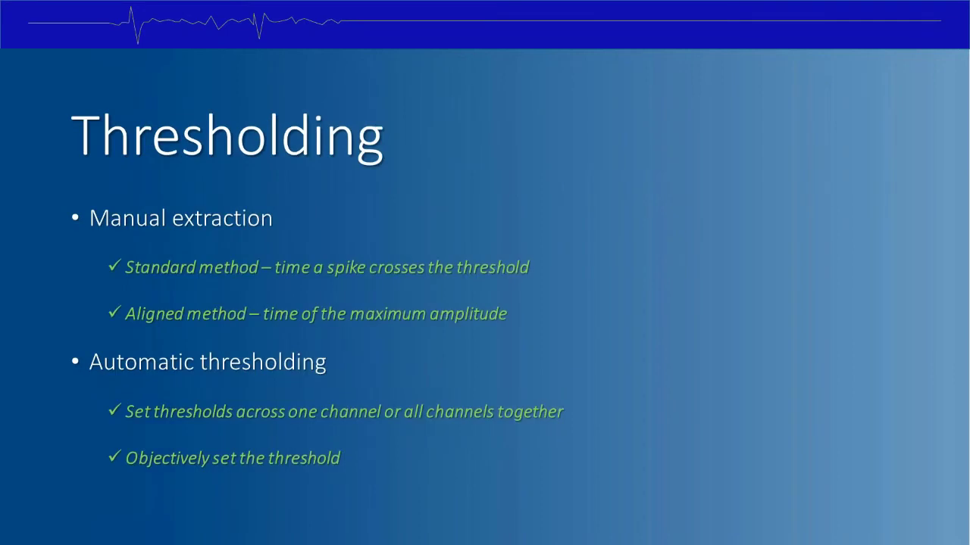
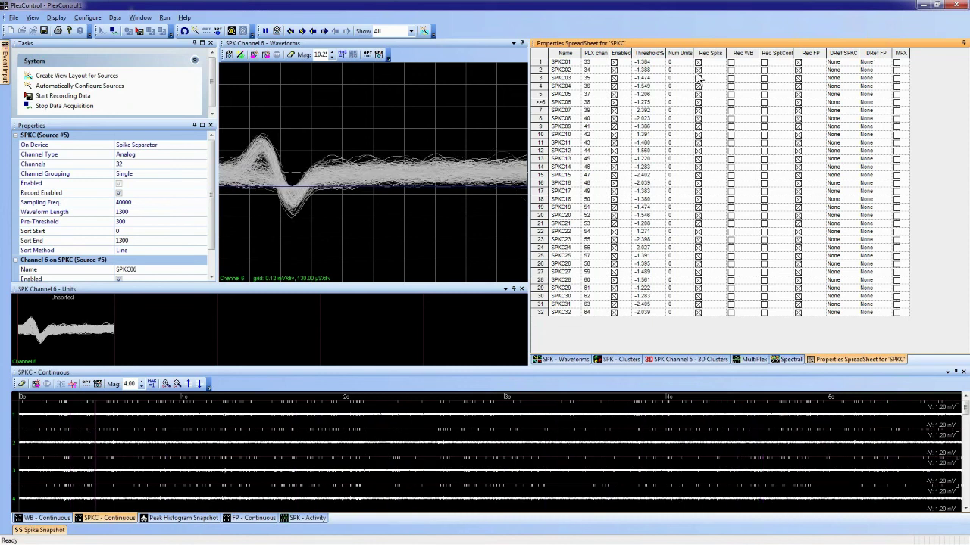
Step: Review the DRef SPKC reference choices for SPKC01 and view channels 5 and 1 in the SPK - Waveforms view
{"action": "left_click", "coordinate": [848, 63]}
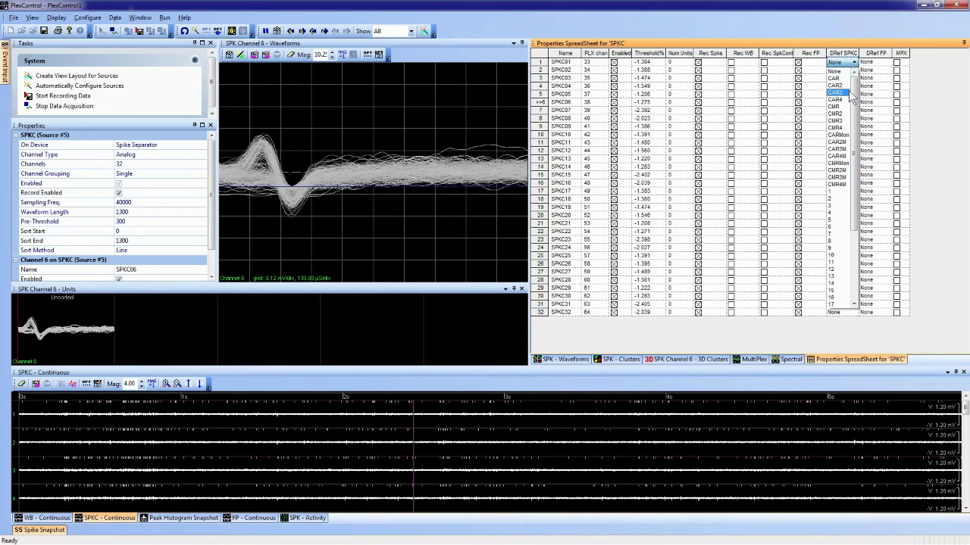
{"action": "left_click_drag", "start_coordinate": [854, 95], "coordinate": [853, 163]}
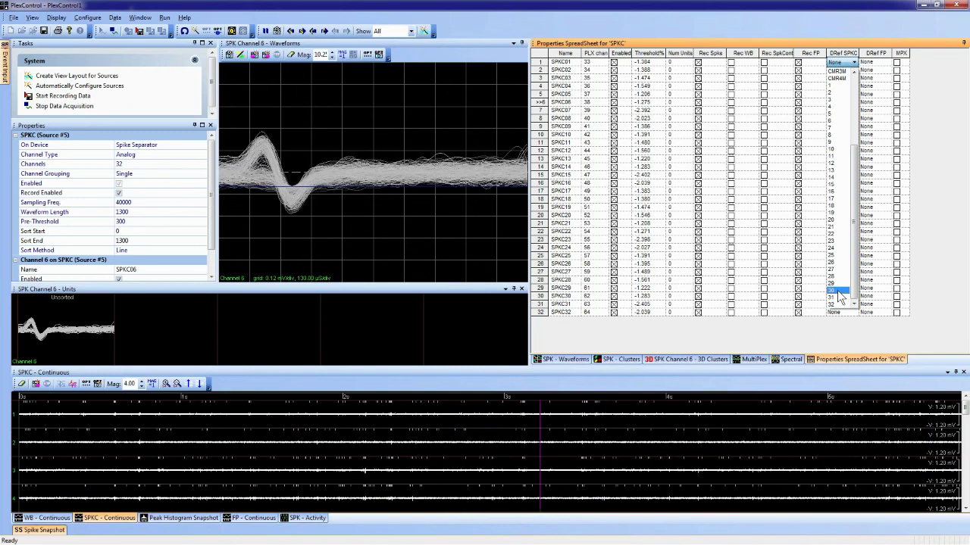
{"action": "left_click", "coordinate": [579, 362]}
{"action": "left_click", "coordinate": [573, 360]}
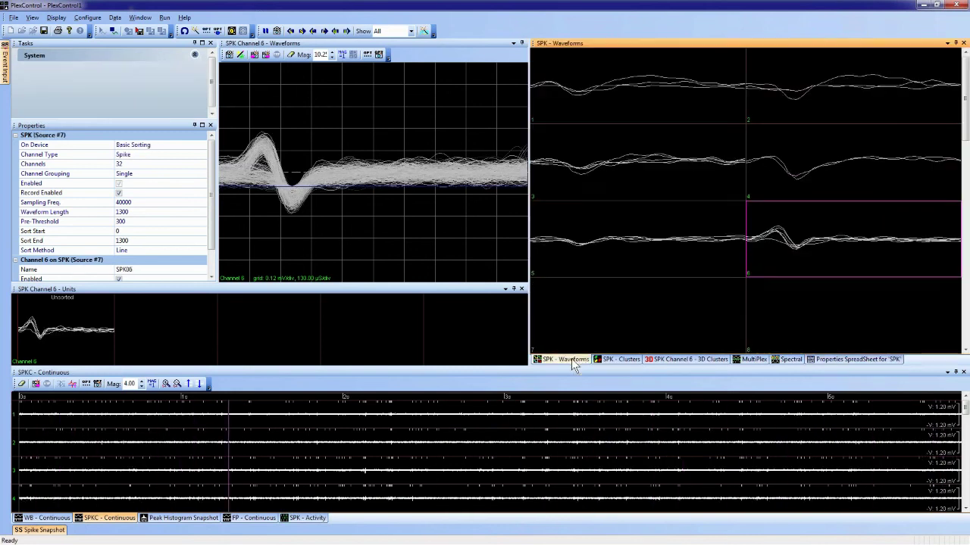
{"action": "left_click", "coordinate": [597, 245]}
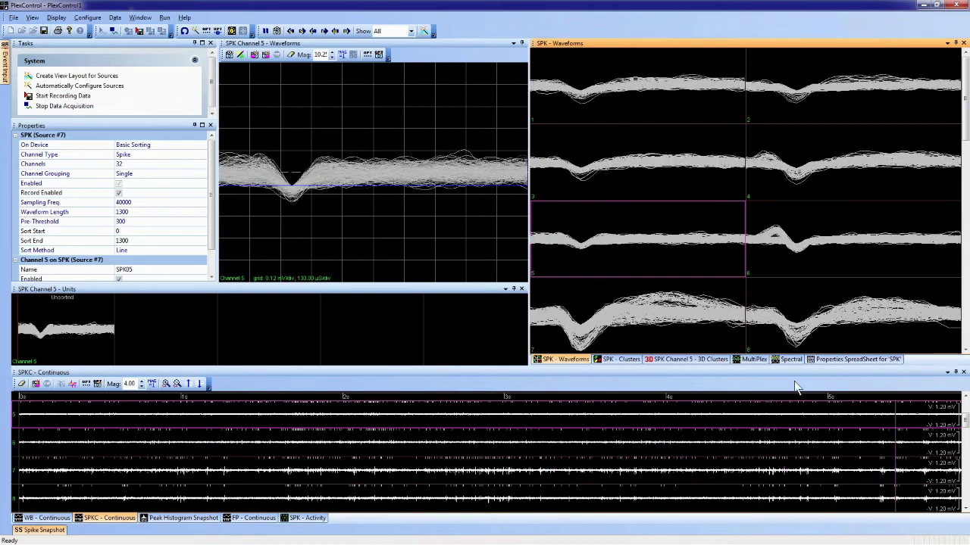
{"action": "left_click", "coordinate": [616, 93]}
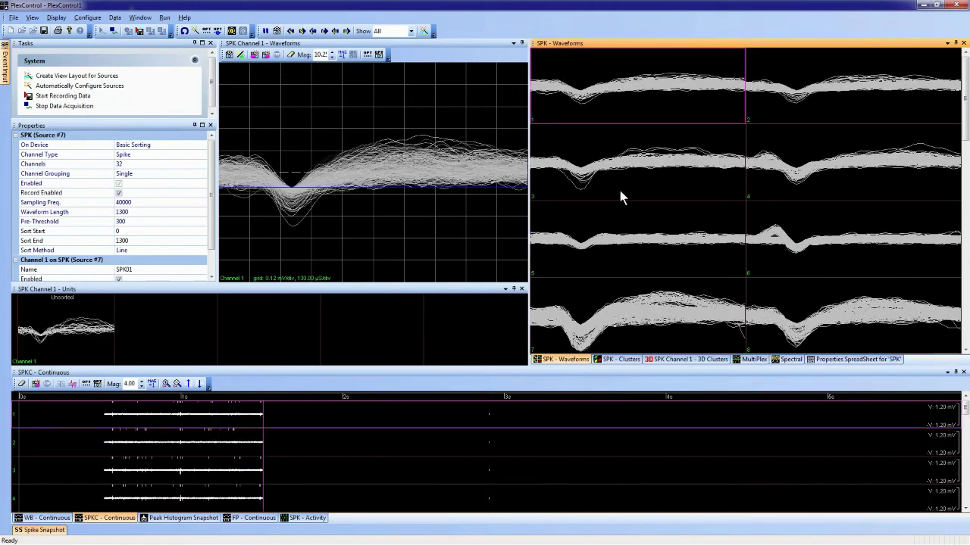
Step: Dock the Properties SpreadSheet alongside the SPK - Waveforms view and bring the waveforms view to the front
{"action": "left_click", "coordinate": [846, 360]}
{"action": "left_click_drag", "start_coordinate": [845, 360], "coordinate": [763, 203]}
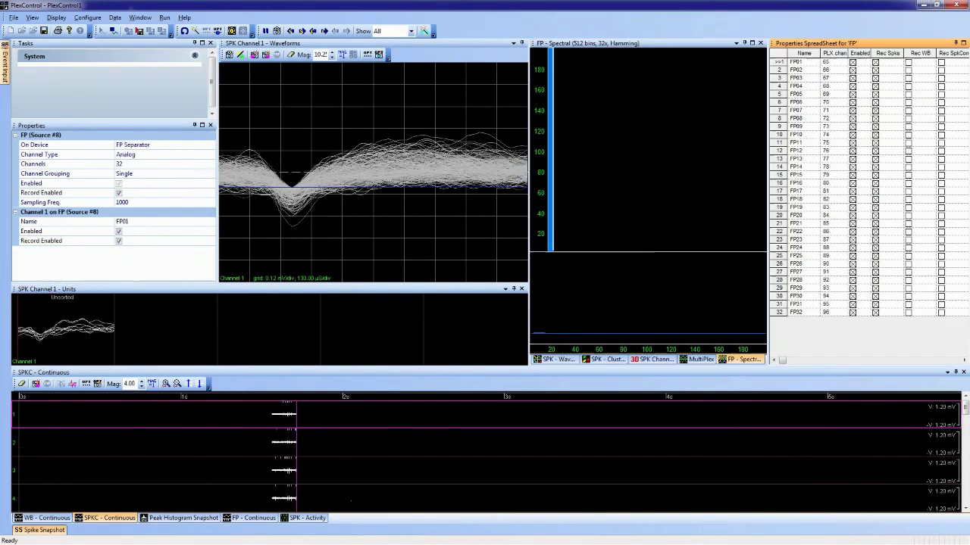
{"action": "left_click", "coordinate": [558, 360]}
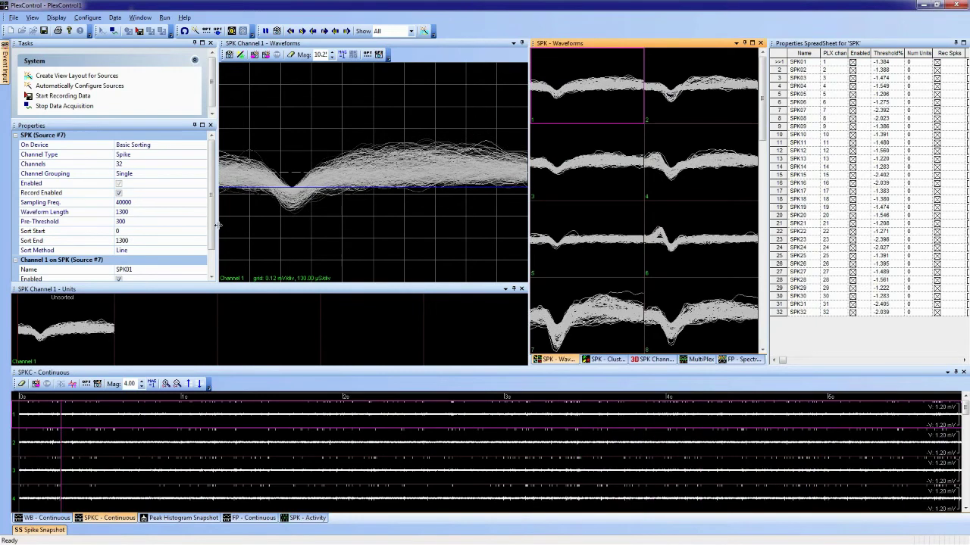
Step: Resize the neighbouring views to widen the Properties SpreadSheet and show its DRef SPKC, DRef FP and MPX columns
{"action": "left_click_drag", "start_coordinate": [200, 227], "coordinate": [154, 226]}
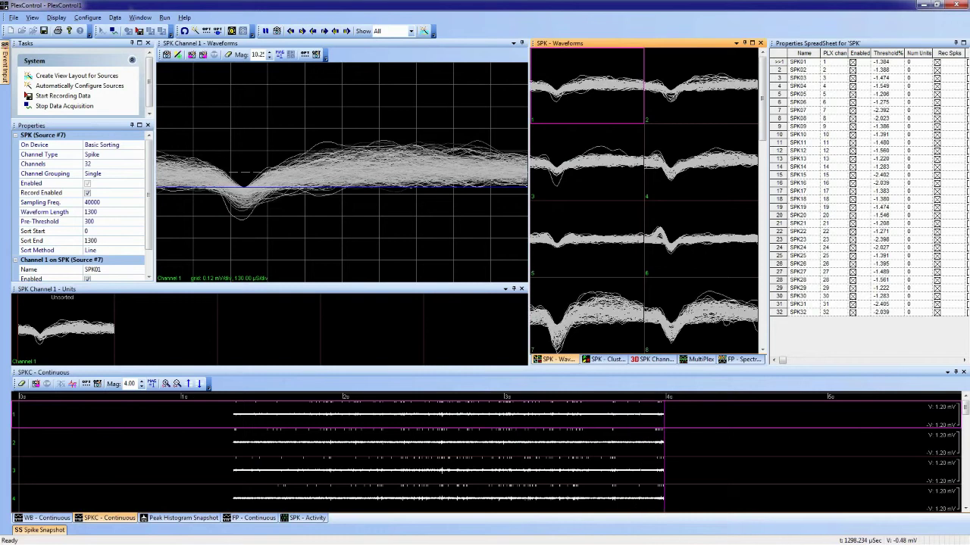
{"action": "left_click_drag", "start_coordinate": [766, 295], "coordinate": [718, 295]}
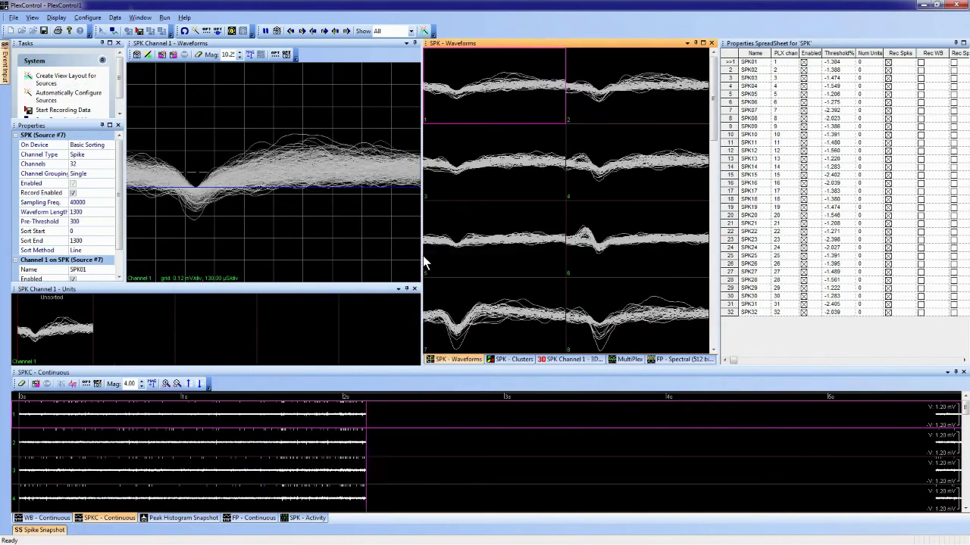
{"action": "left_click_drag", "start_coordinate": [421, 256], "coordinate": [368, 262]}
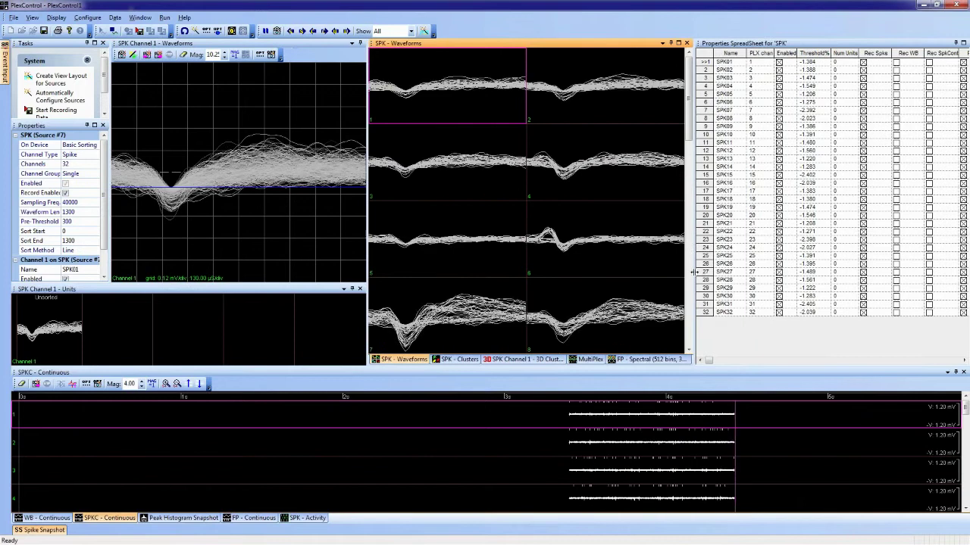
{"action": "left_click_drag", "start_coordinate": [692, 272], "coordinate": [628, 272]}
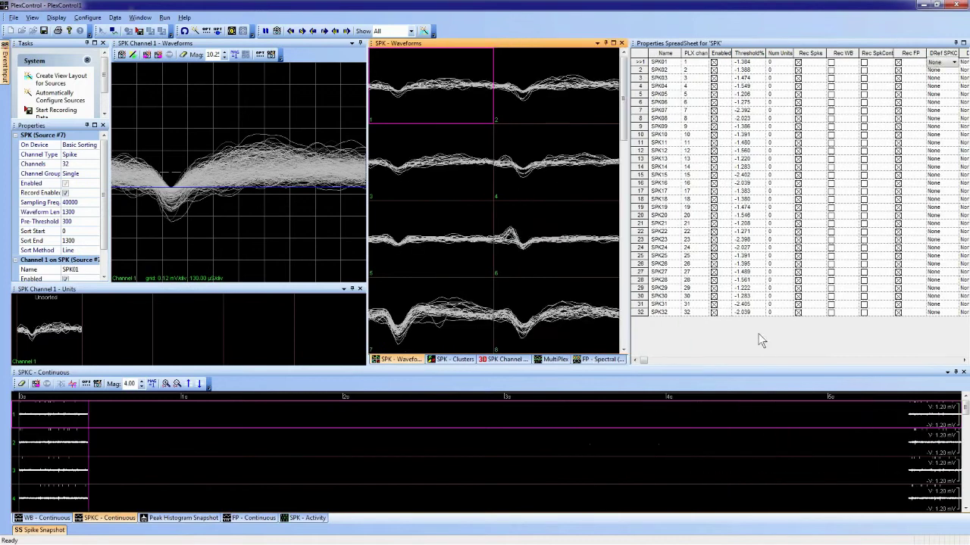
{"action": "left_click", "coordinate": [962, 362]}
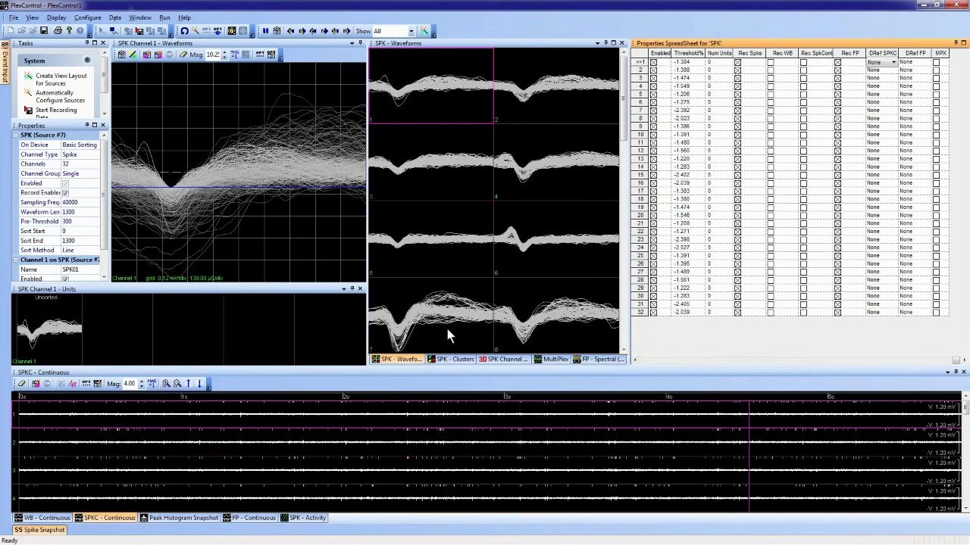
Step: Set the DRef SPKC reference to channel 5 for channels 1, 2 and 3
{"action": "left_click", "coordinate": [883, 65]}
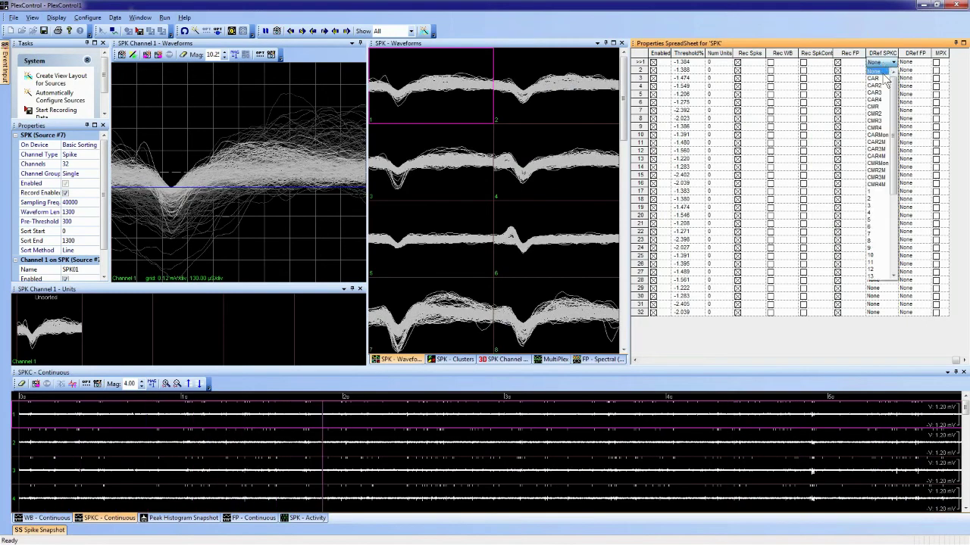
{"action": "left_click", "coordinate": [872, 221]}
{"action": "left_click", "coordinate": [882, 70]}
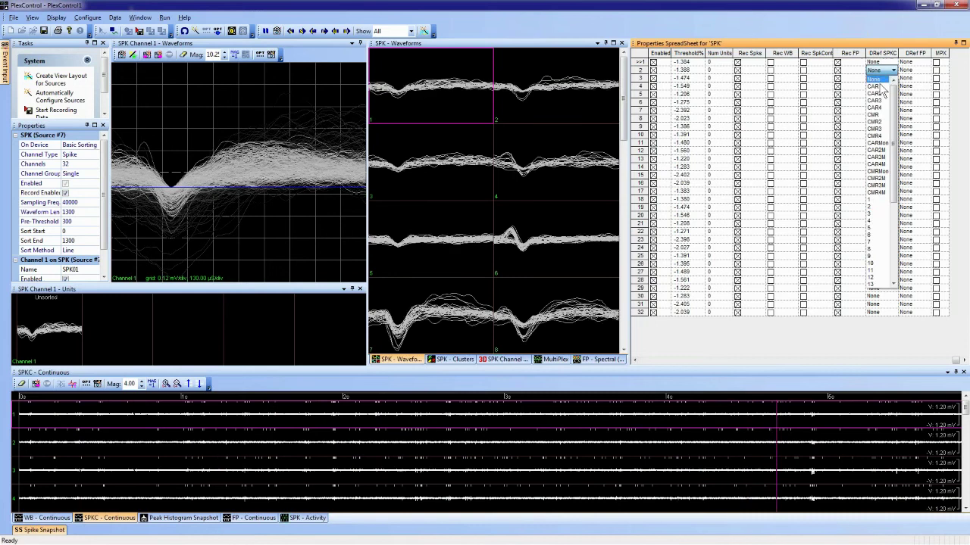
{"action": "left_click", "coordinate": [871, 221]}
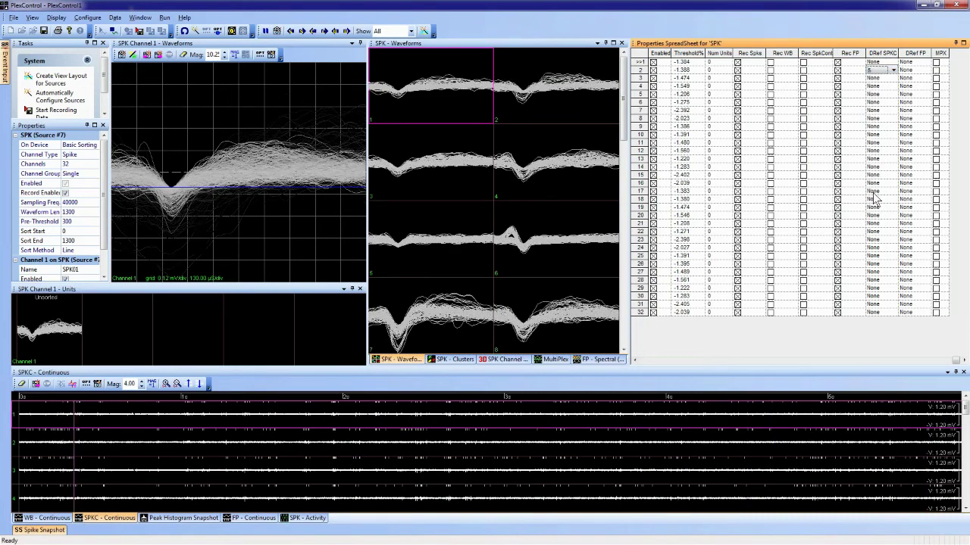
{"action": "left_click", "coordinate": [893, 79]}
{"action": "left_click", "coordinate": [871, 236]}
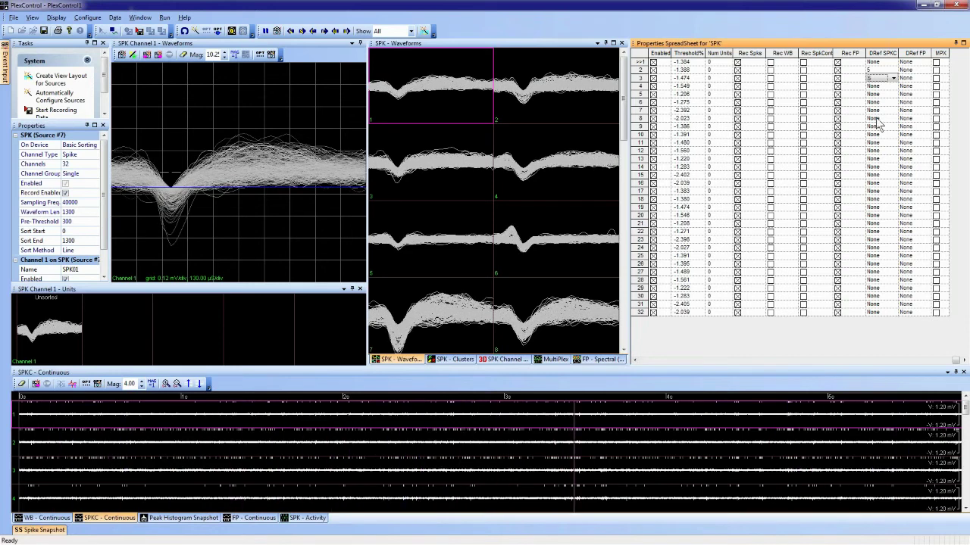
{"action": "left_click_drag", "start_coordinate": [879, 119], "coordinate": [879, 68]}
{"action": "left_click", "coordinate": [878, 68]}
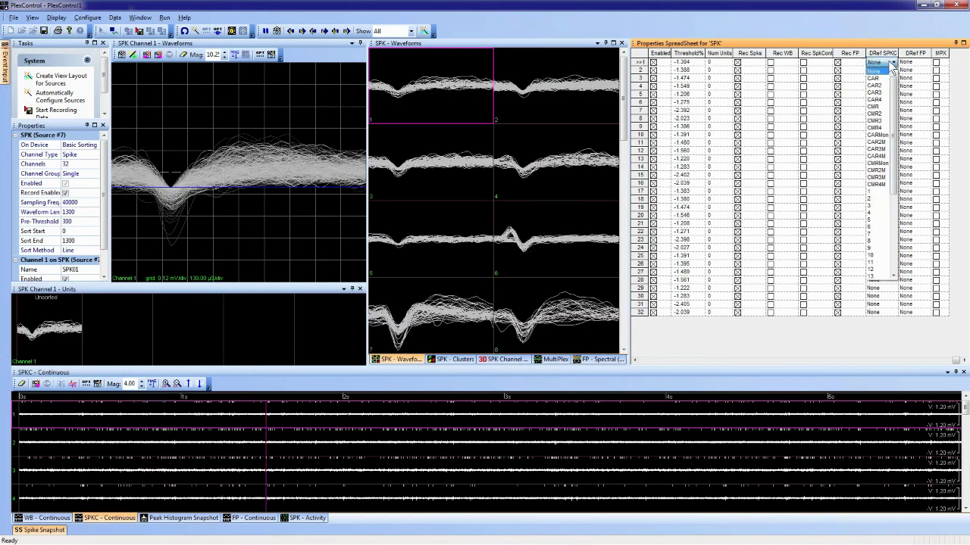
{"action": "left_click", "coordinate": [875, 220]}
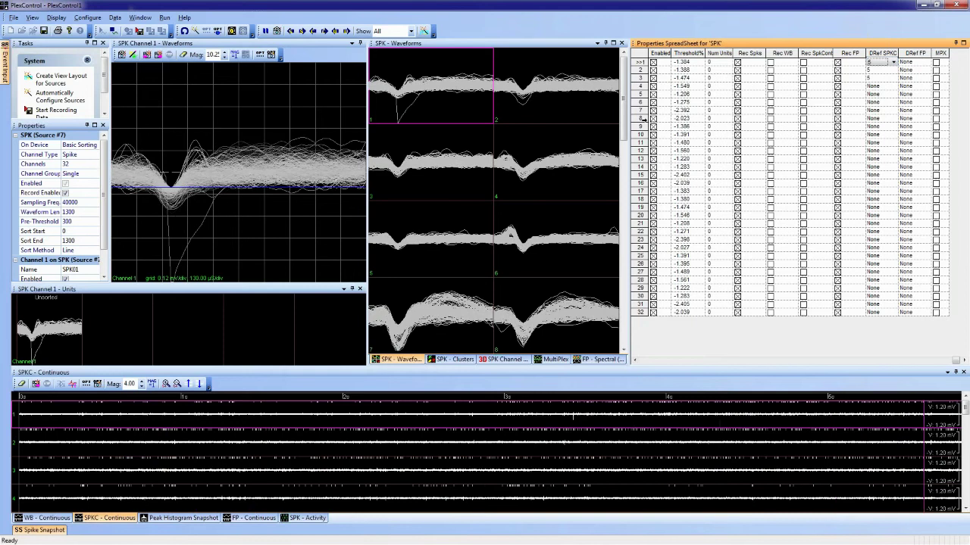
Step: Apply the topmost channel's DRef SPKC reference to all selected channels from 1 to 8
{"action": "left_click_drag", "start_coordinate": [879, 118], "coordinate": [881, 70]}
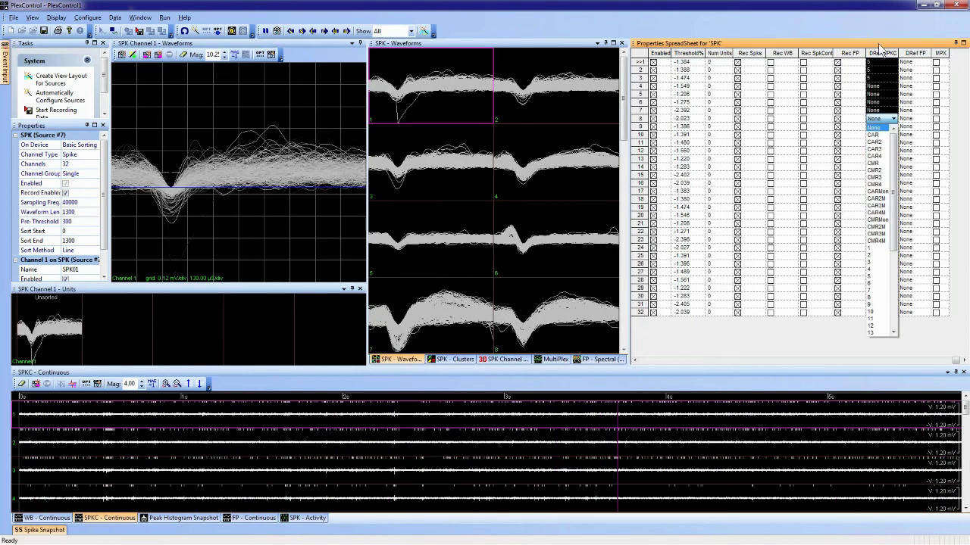
{"action": "key", "text": "Escape"}
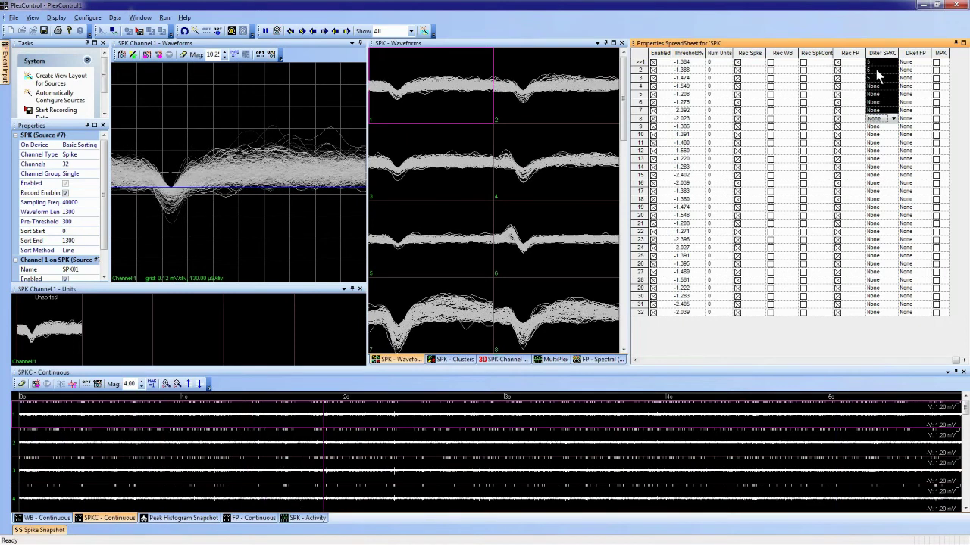
{"action": "right_click", "coordinate": [877, 77]}
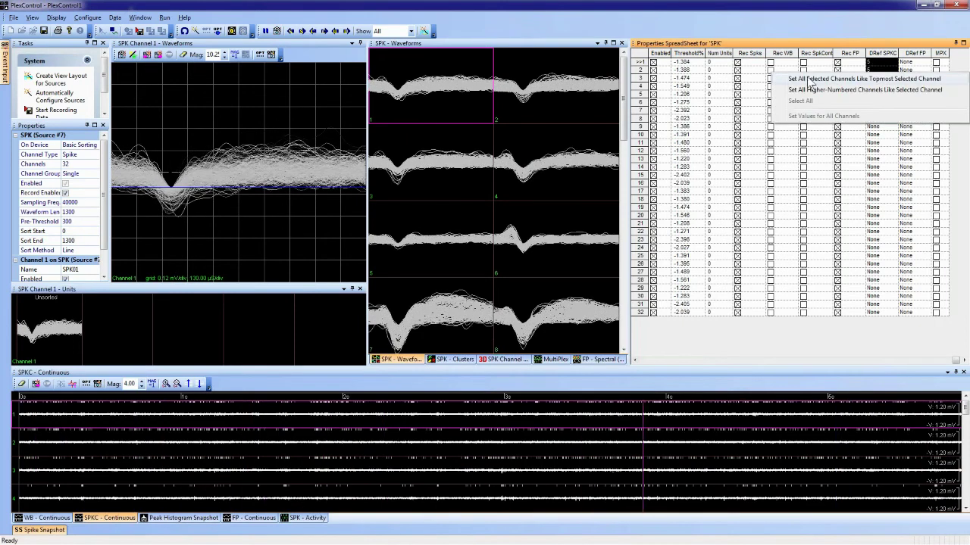
{"action": "left_click", "coordinate": [904, 80]}
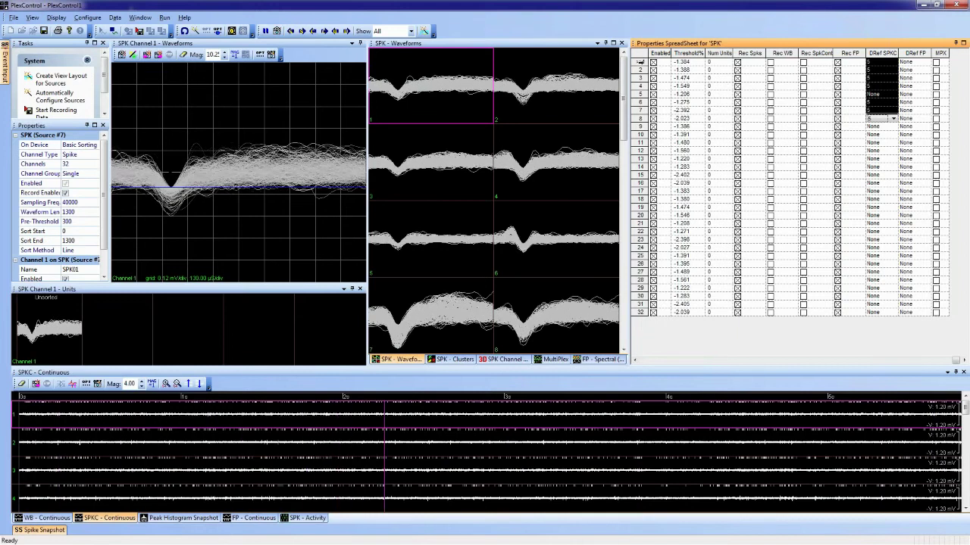
Step: Inspect the waveforms of channel 1 and of reference channel 5 in the SPK - Waveforms view
{"action": "left_click", "coordinate": [641, 62]}
{"action": "left_click", "coordinate": [433, 99]}
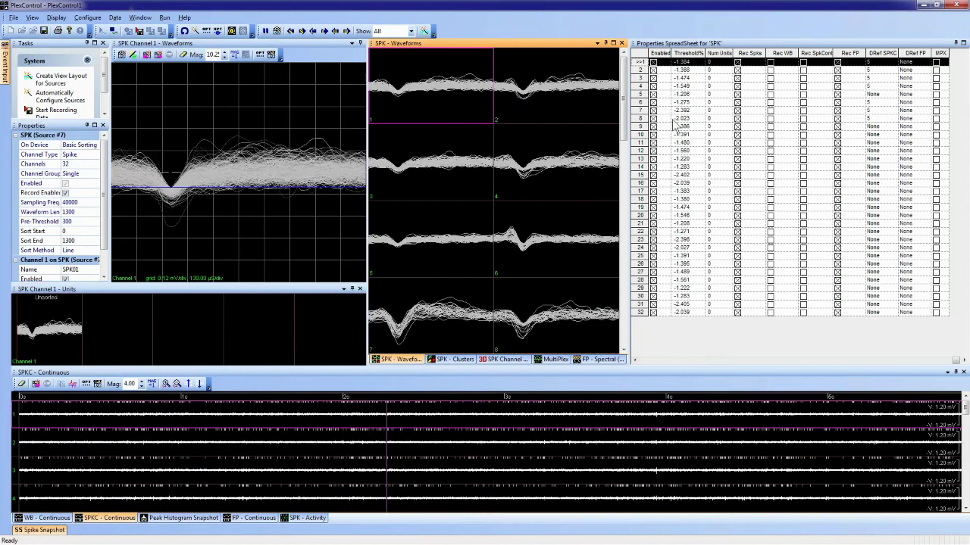
{"action": "left_click", "coordinate": [458, 239]}
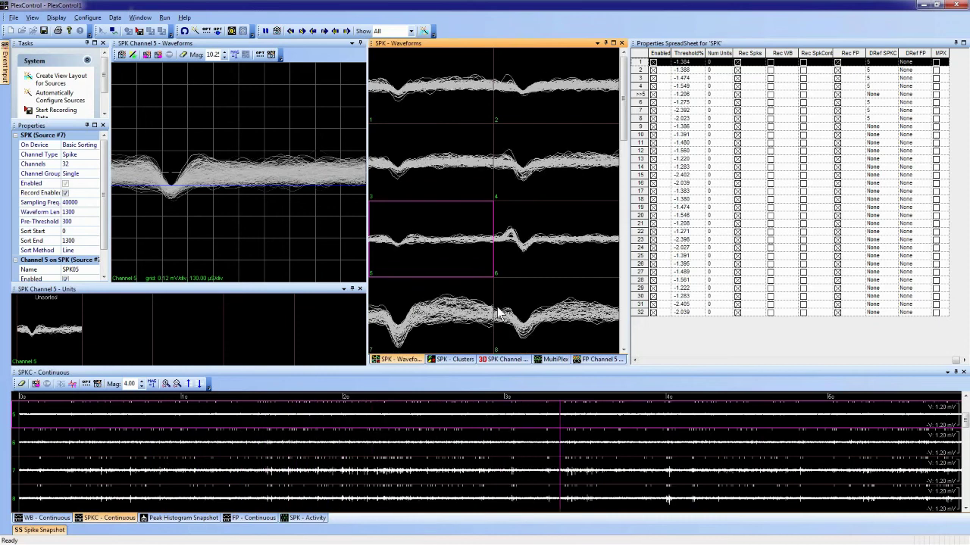
Step: Set the DRef SPKC reference to CAR for channels 1, 2 and 3
{"action": "left_click", "coordinate": [893, 61]}
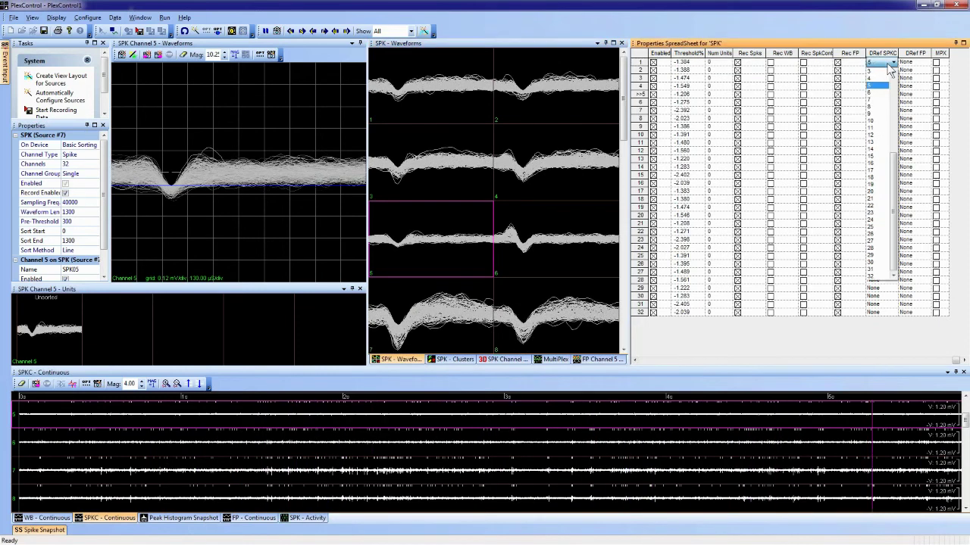
{"action": "scroll", "coordinate": [899, 178], "scroll_direction": "up", "scroll_amount": 6}
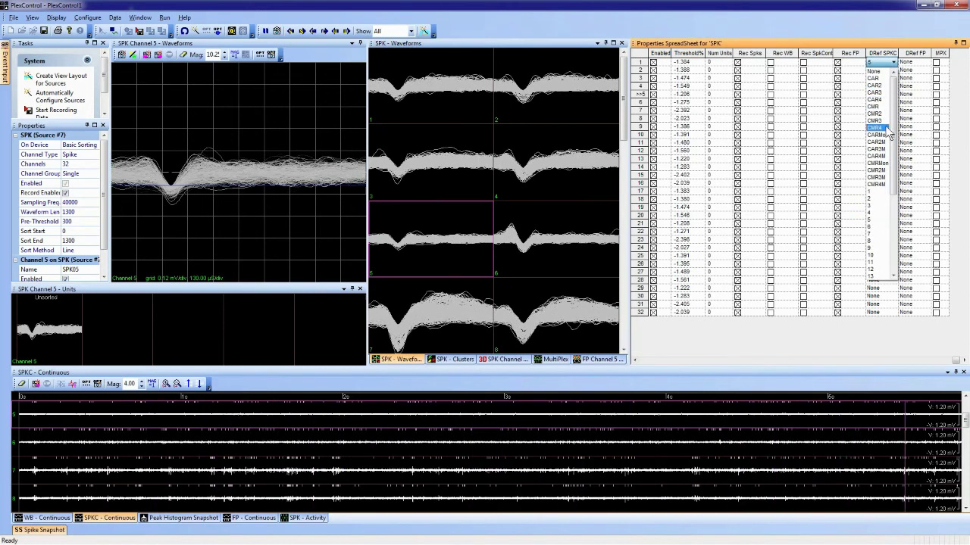
{"action": "left_click", "coordinate": [884, 79]}
{"action": "left_click", "coordinate": [893, 69]}
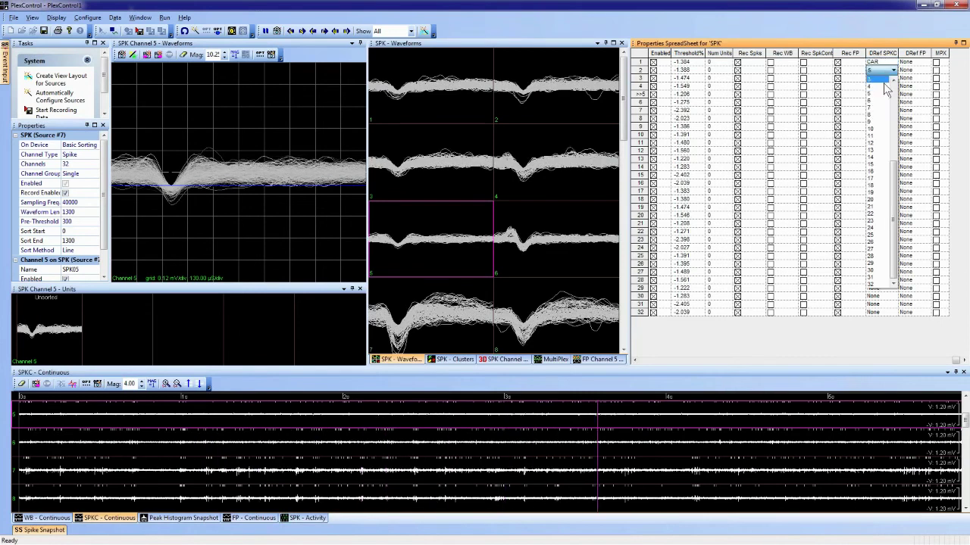
{"action": "scroll", "coordinate": [899, 95], "scroll_direction": "up", "scroll_amount": 2}
{"action": "left_click", "coordinate": [885, 79]}
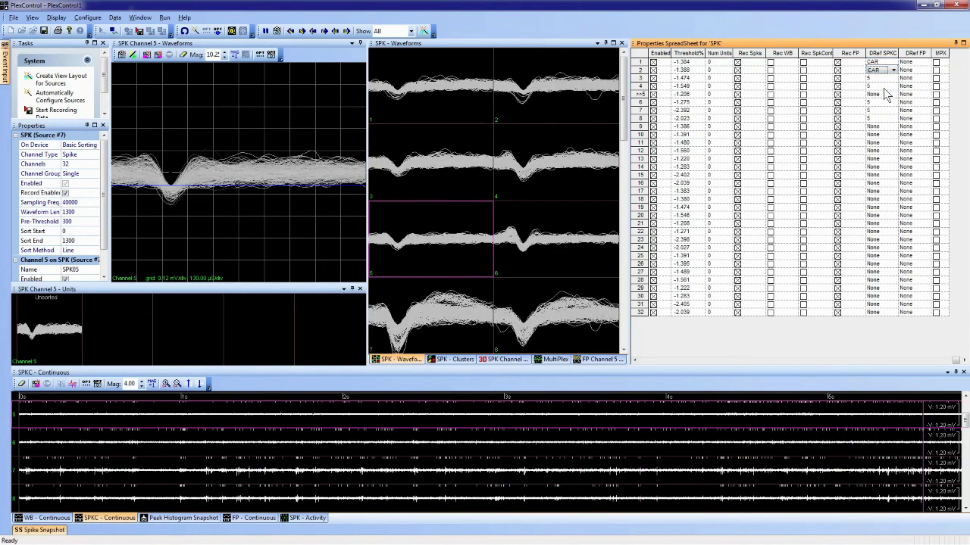
{"action": "left_click", "coordinate": [892, 78]}
{"action": "scroll", "coordinate": [883, 95], "scroll_direction": "up", "scroll_amount": 2}
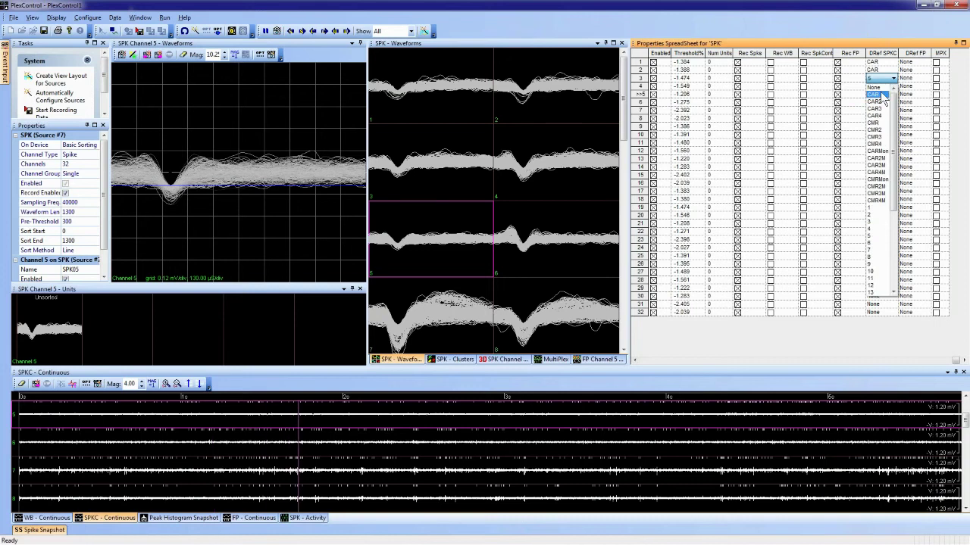
{"action": "left_click", "coordinate": [885, 95]}
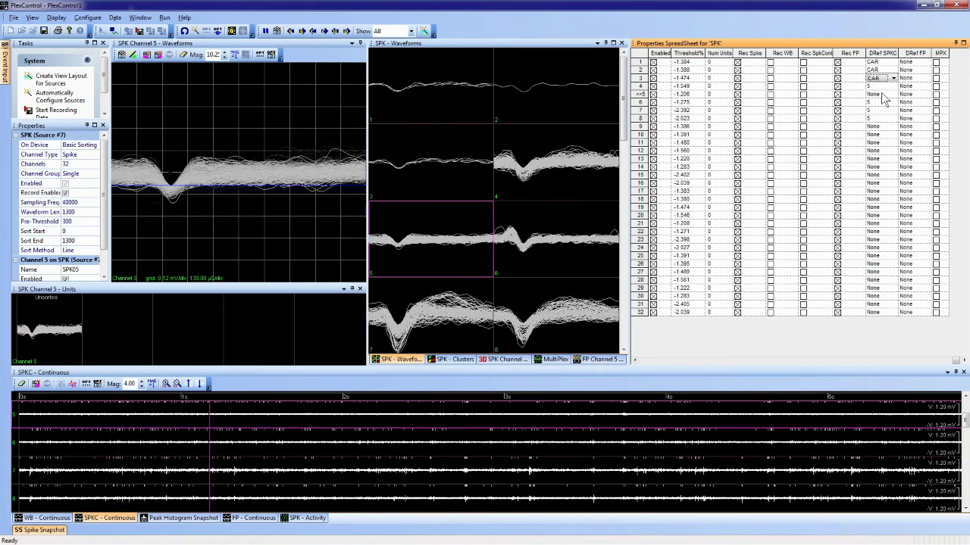
{"action": "left_click", "coordinate": [885, 78]}
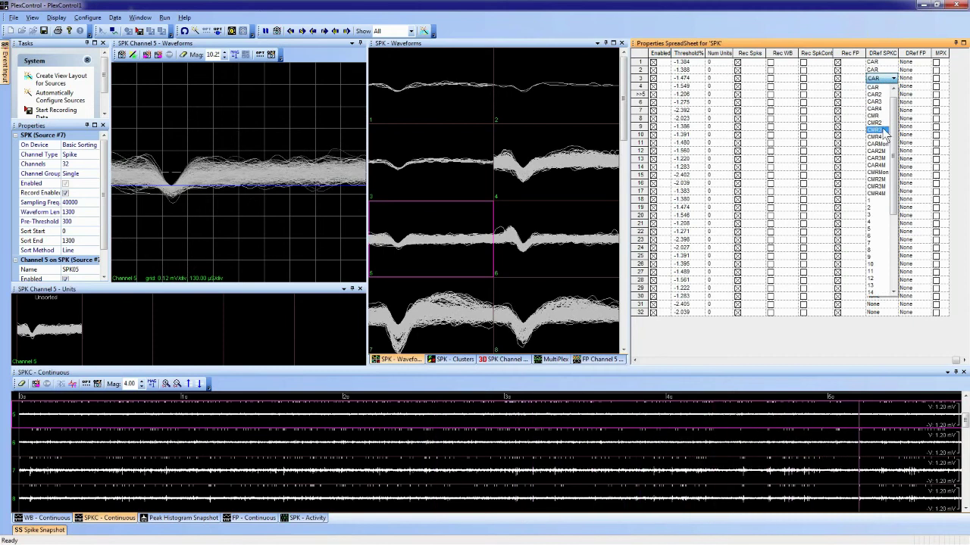
{"action": "left_click", "coordinate": [877, 86]}
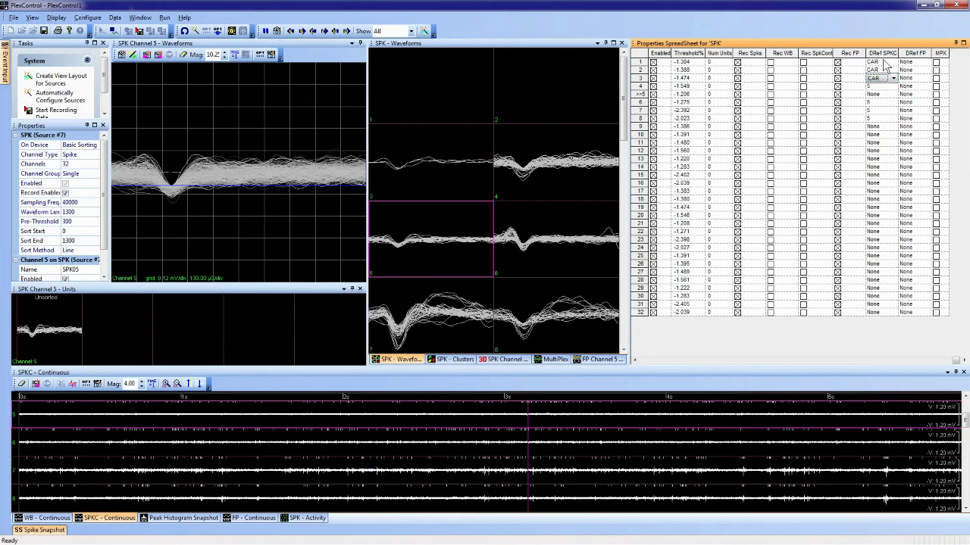
Step: Set channel 1's DRef SPKC reference back to channel 5 and apply it to all selected channels from 1 to 8
{"action": "left_click", "coordinate": [893, 61]}
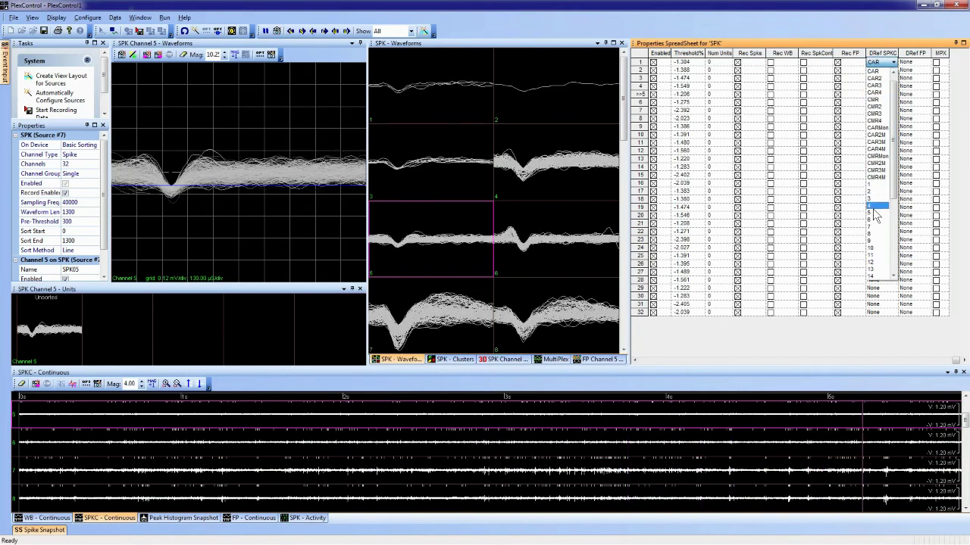
{"action": "scroll", "coordinate": [877, 174], "scroll_direction": "down", "scroll_amount": 6}
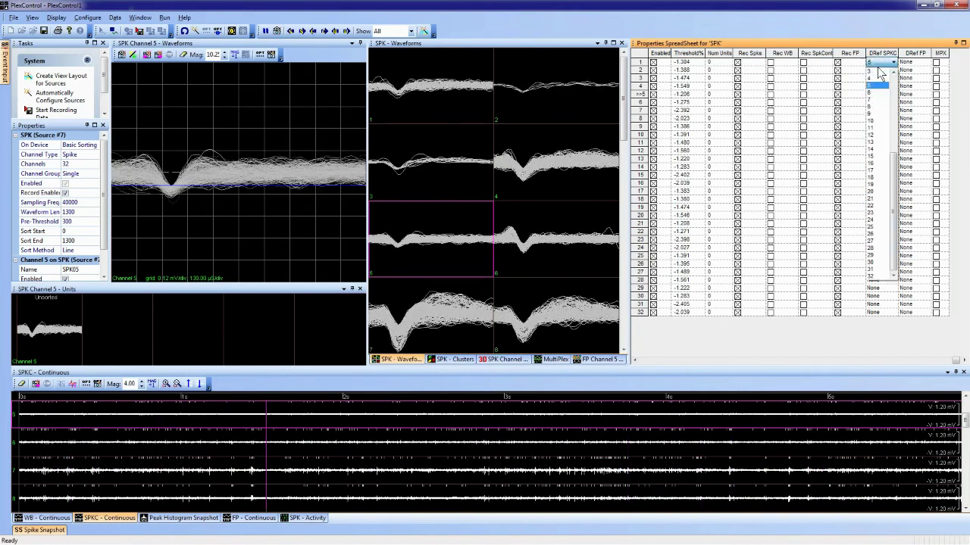
{"action": "scroll", "coordinate": [878, 110], "scroll_direction": "up", "scroll_amount": 5}
{"action": "left_click", "coordinate": [881, 115]}
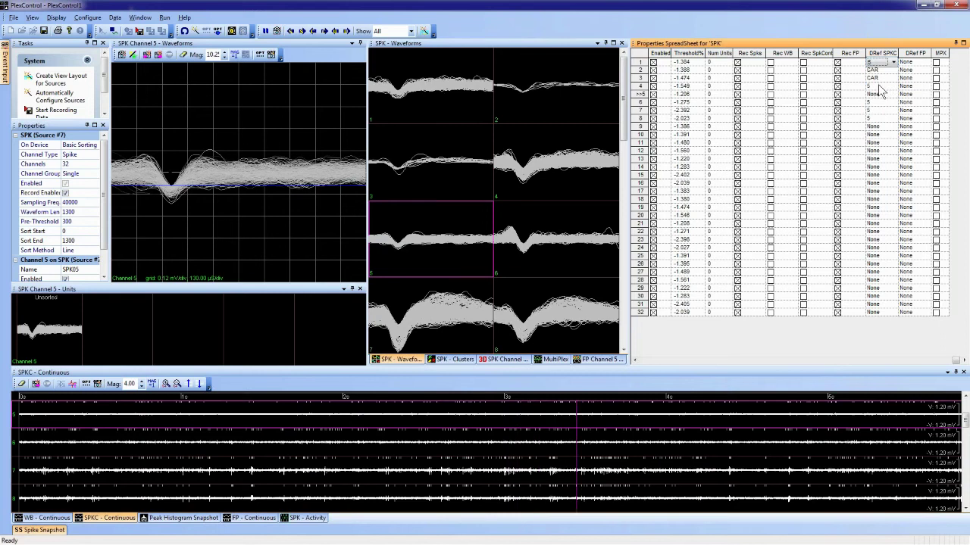
{"action": "left_click_drag", "start_coordinate": [883, 120], "coordinate": [881, 67]}
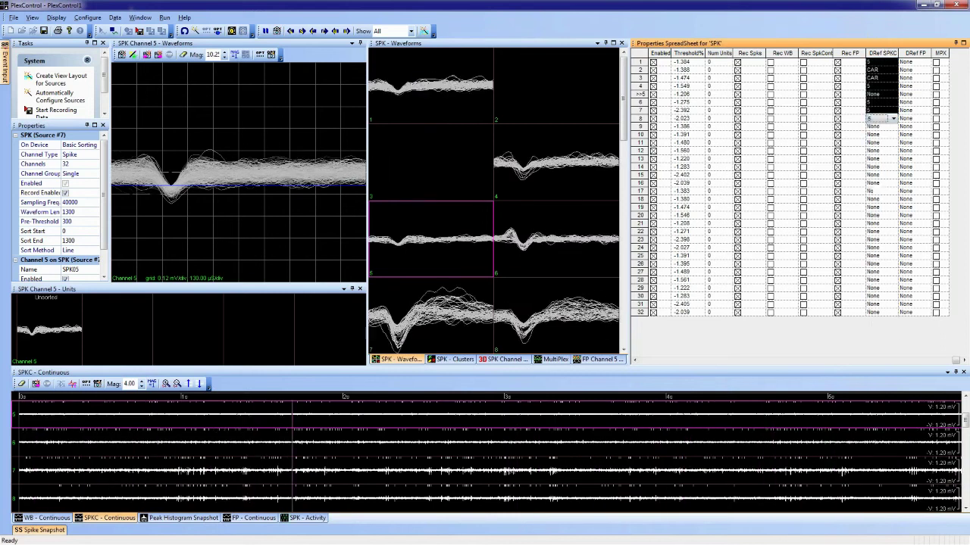
{"action": "right_click", "coordinate": [887, 68]}
{"action": "left_click", "coordinate": [886, 73]}
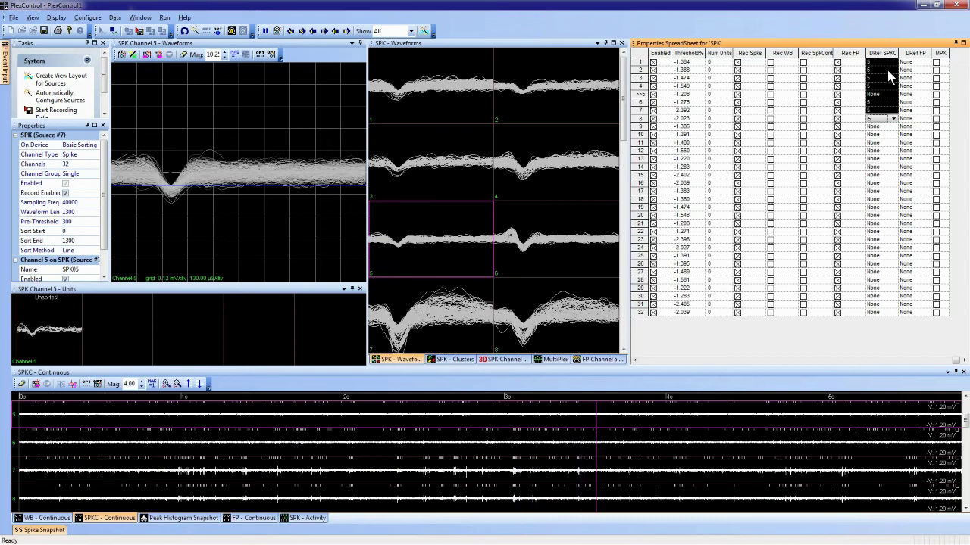
Step: Compare the waveforms of channel 2 with those of reference channel 5 in the SPK - Waveforms view
{"action": "left_click", "coordinate": [541, 95]}
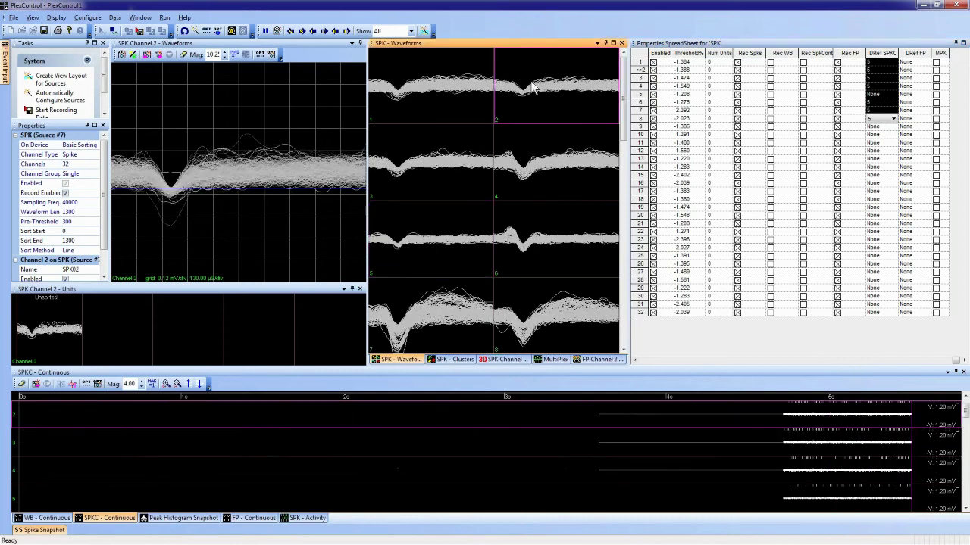
{"action": "left_click", "coordinate": [434, 252]}
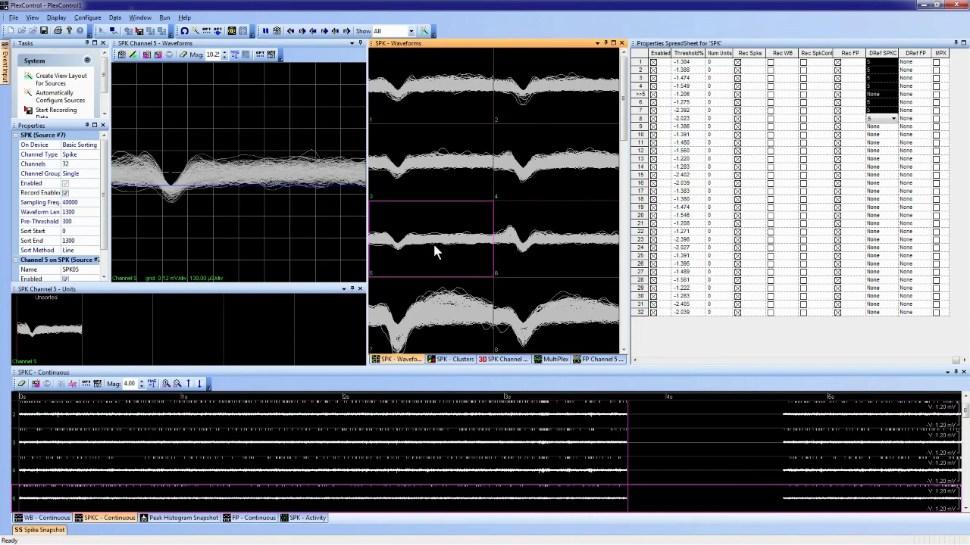
{"action": "key", "text": "alt+Tab"}
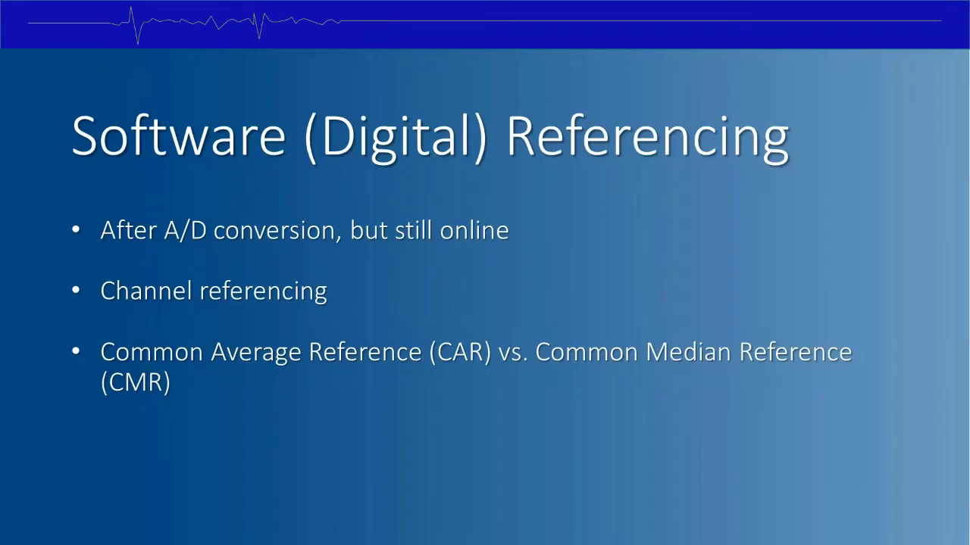
{"action": "key", "text": "Right"}
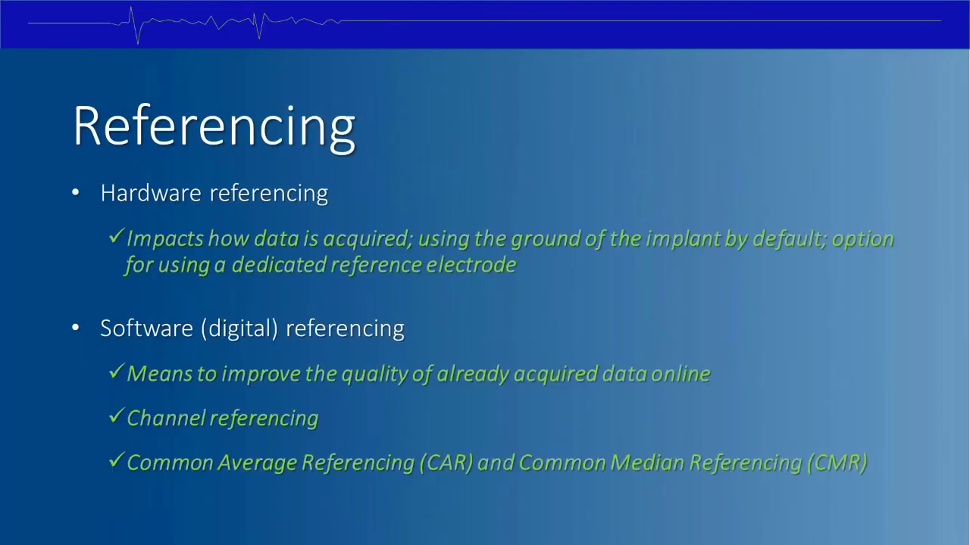
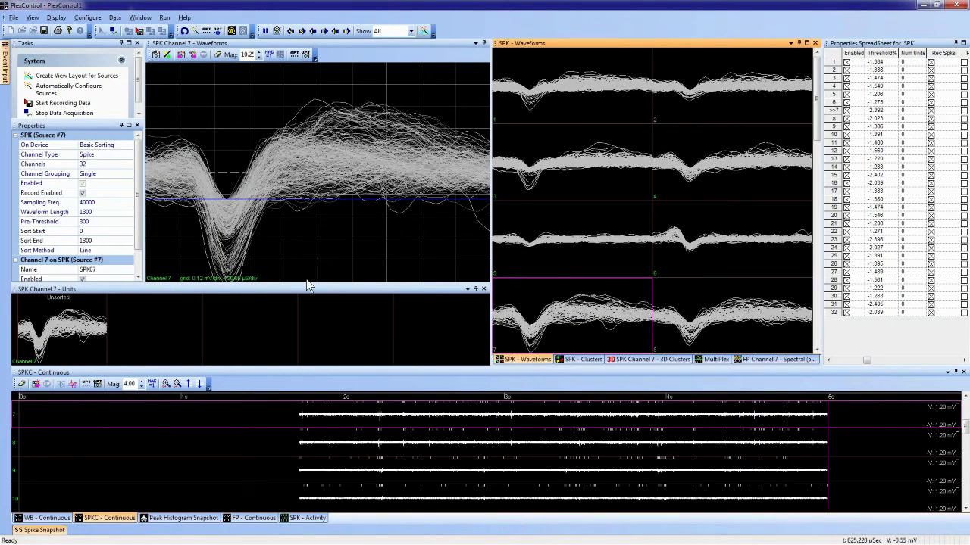
Step: Show only channel 7 in the SPKC - Continuous view and shrink that view to enlarge the waveform views above it
{"action": "double_click", "coordinate": [239, 410]}
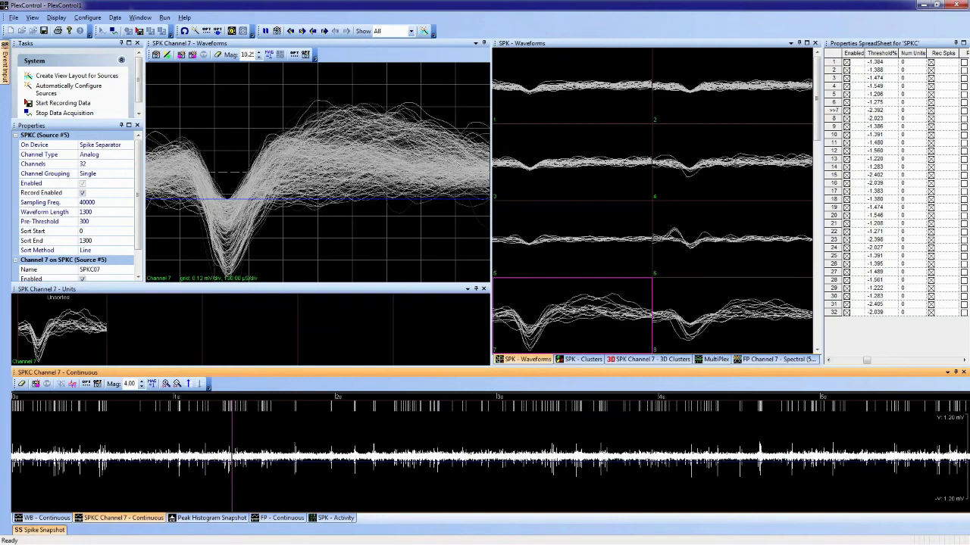
{"action": "left_click_drag", "start_coordinate": [291, 368], "coordinate": [291, 386]}
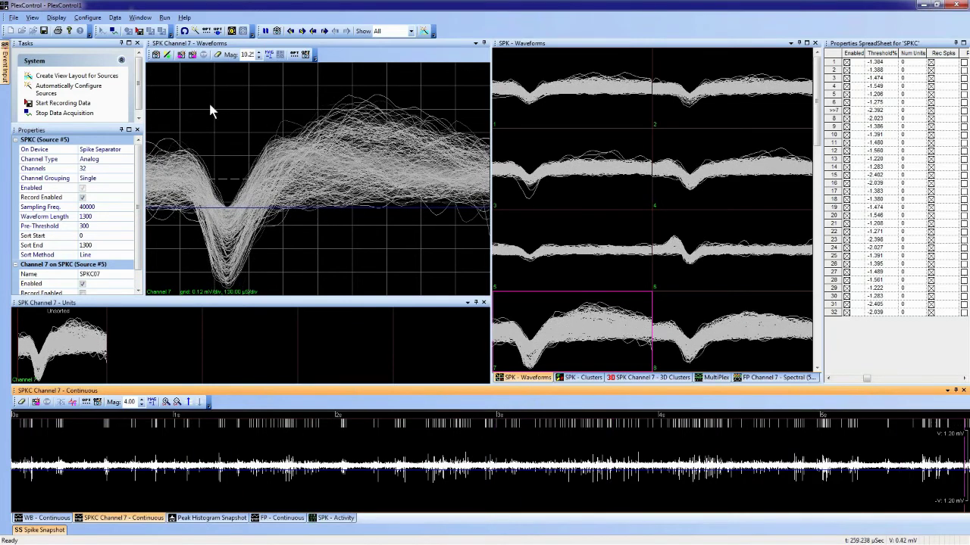
Step: Define a new unit on the channel 7 snapshot with sorting lines across the deepest troughs, the initial baseline and the rising slope
{"action": "left_click", "coordinate": [181, 57]}
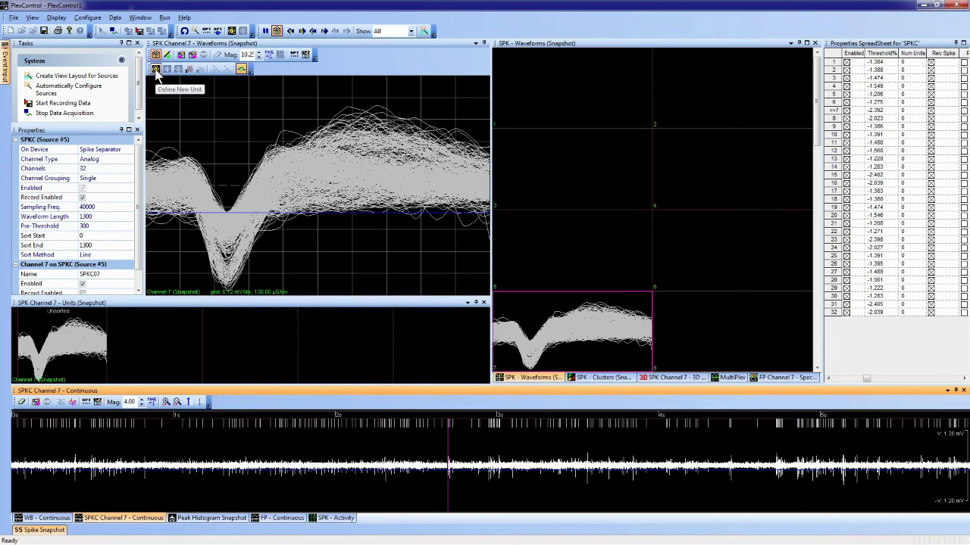
{"action": "left_click", "coordinate": [156, 69]}
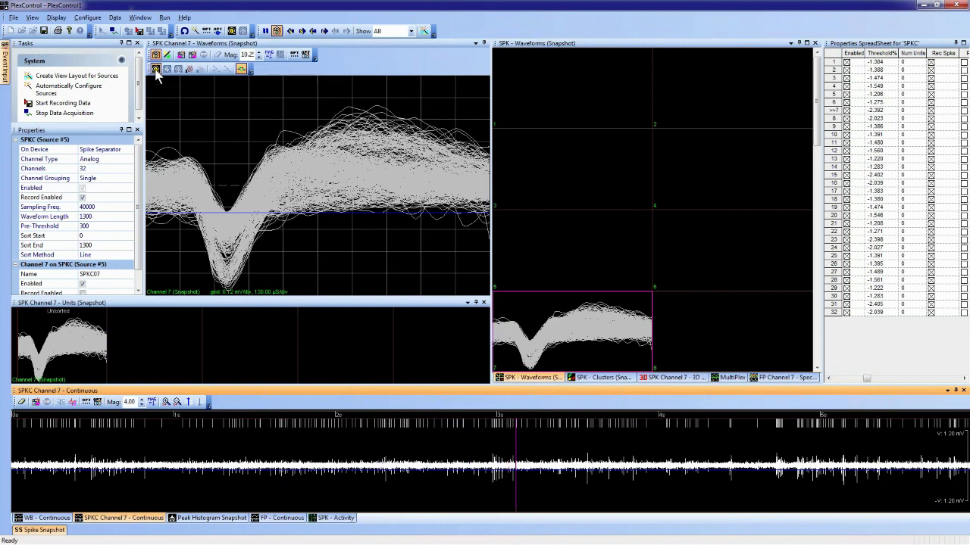
{"action": "left_click", "coordinate": [237, 261]}
{"action": "left_click_drag", "start_coordinate": [254, 271], "coordinate": [228, 254]}
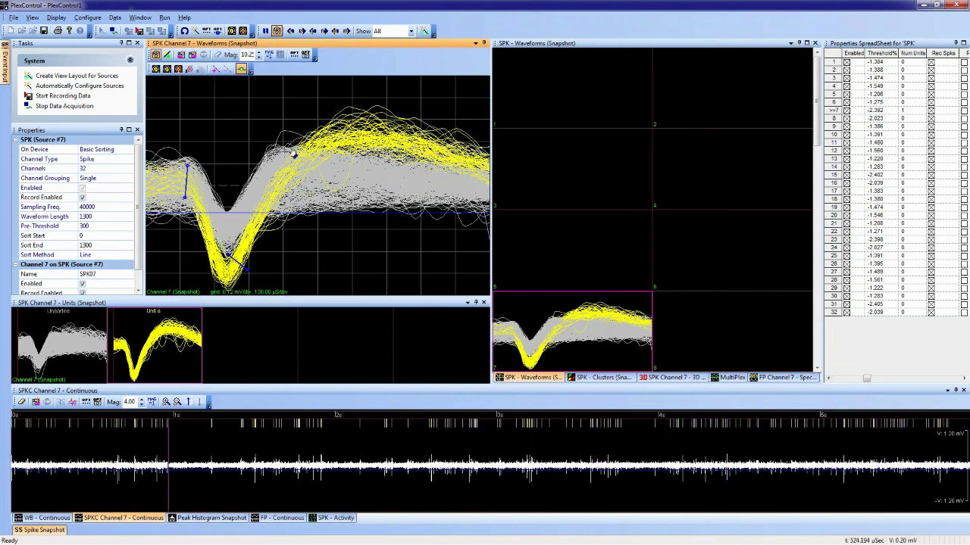
{"action": "left_click_drag", "start_coordinate": [303, 146], "coordinate": [310, 165]}
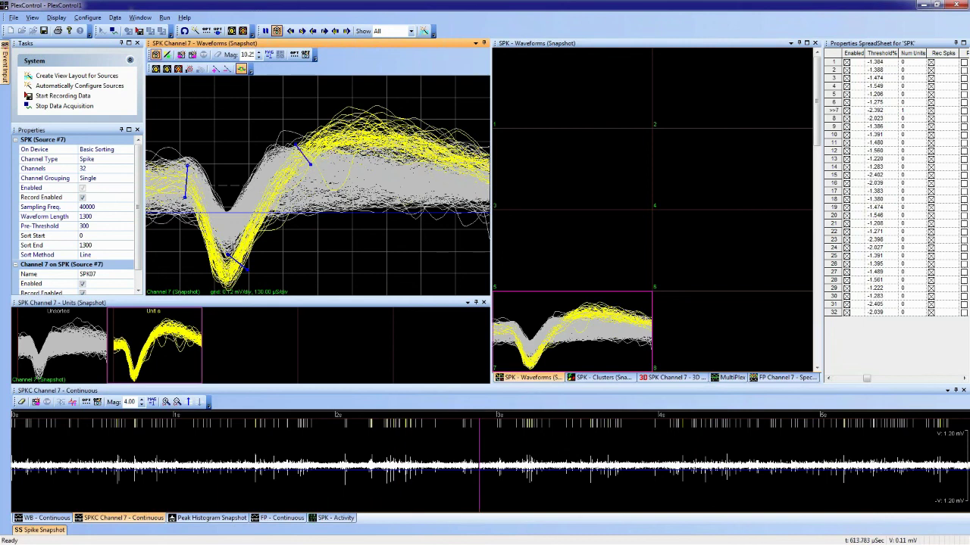
Step: Limit the display to Selected Unit and refine channel 7's Unit a with further sorting lines across its positive peak
{"action": "left_click", "coordinate": [393, 31]}
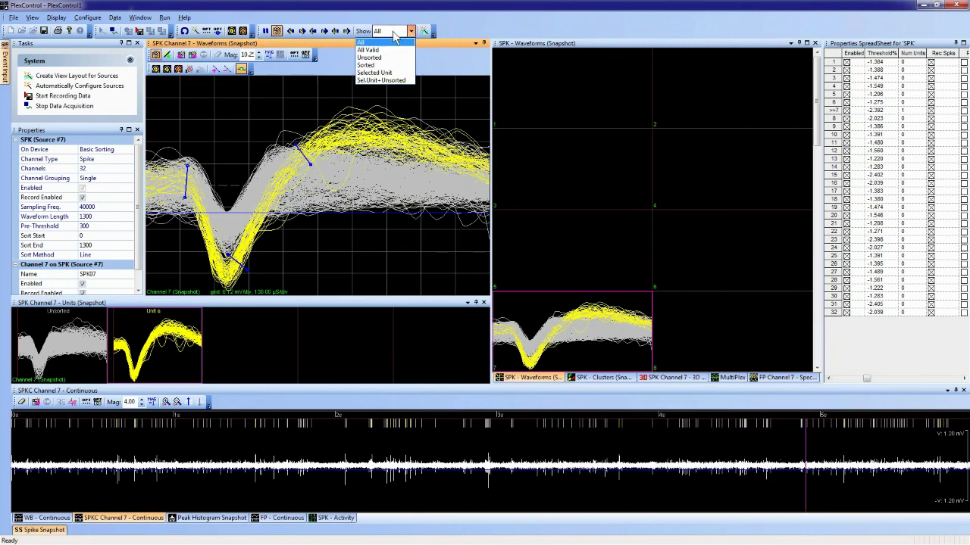
{"action": "left_click", "coordinate": [399, 74]}
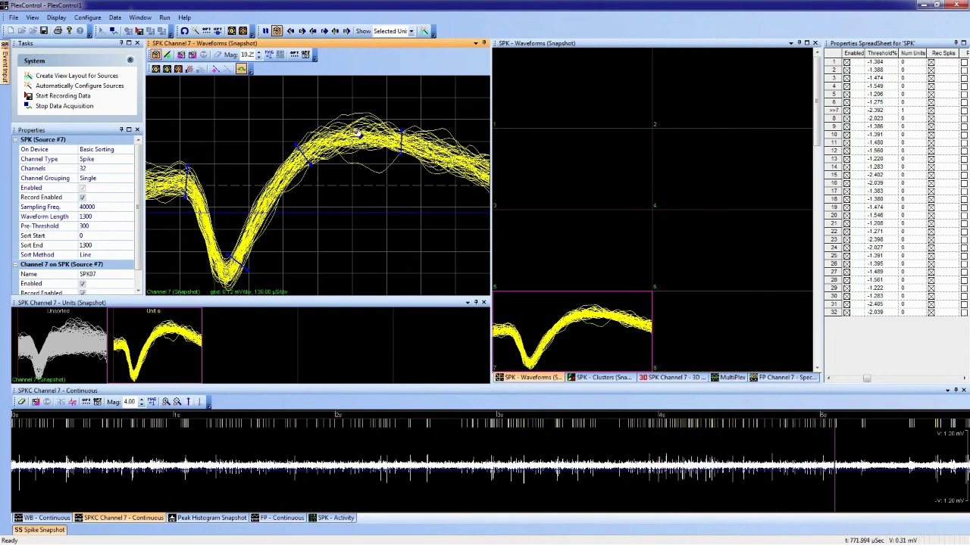
{"action": "left_click_drag", "start_coordinate": [370, 153], "coordinate": [364, 152]}
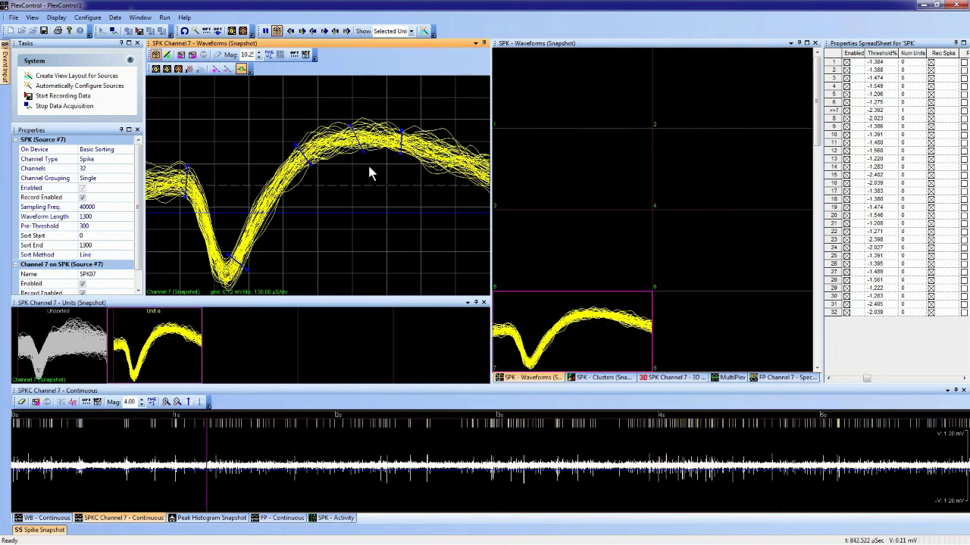
Step: Return from the snapshot to the live waveforms and show All waveforms again
{"action": "left_click", "coordinate": [168, 55]}
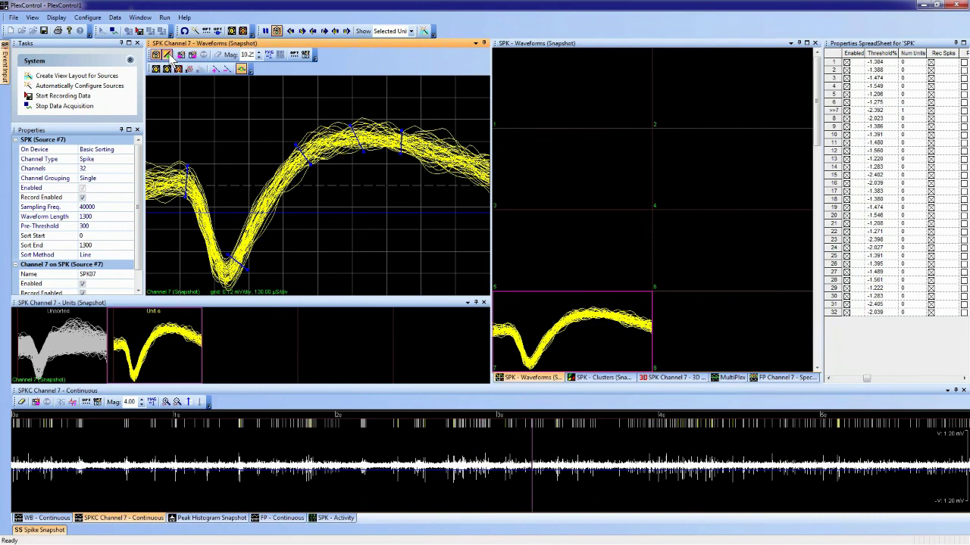
{"action": "left_click", "coordinate": [277, 30]}
{"action": "left_click", "coordinate": [386, 30]}
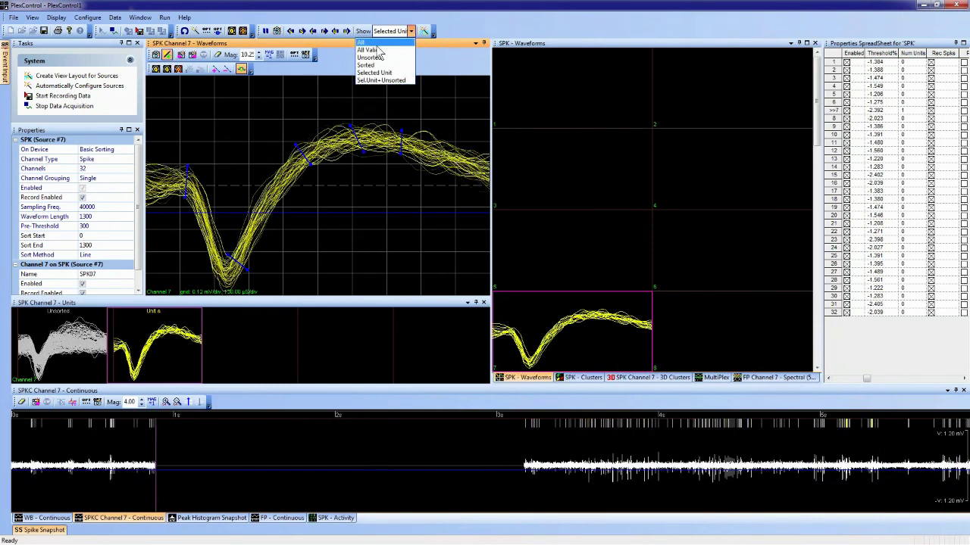
{"action": "left_click", "coordinate": [375, 44]}
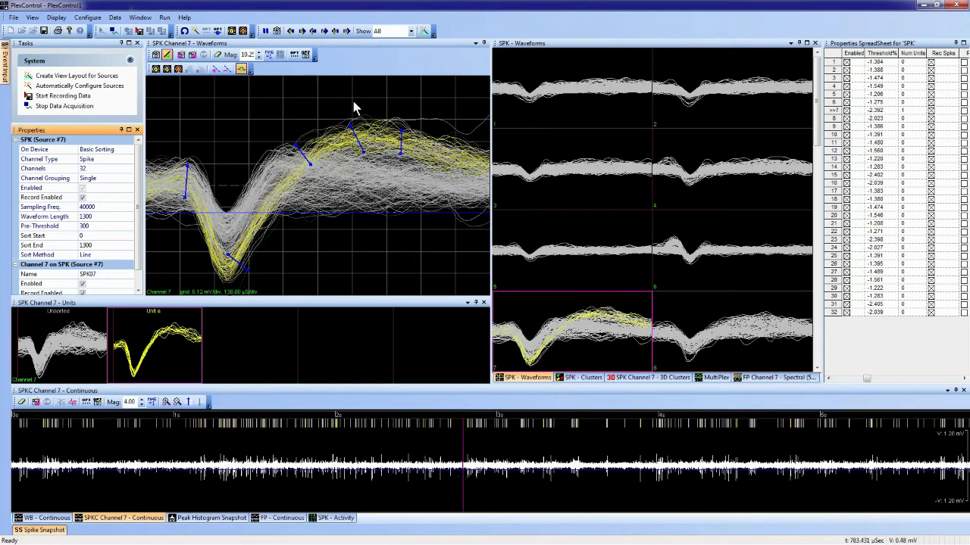
Step: Define a second unit on the channel 7 snapshot with a vertical sorting line across the shallower waveform troughs
{"action": "left_click", "coordinate": [166, 58]}
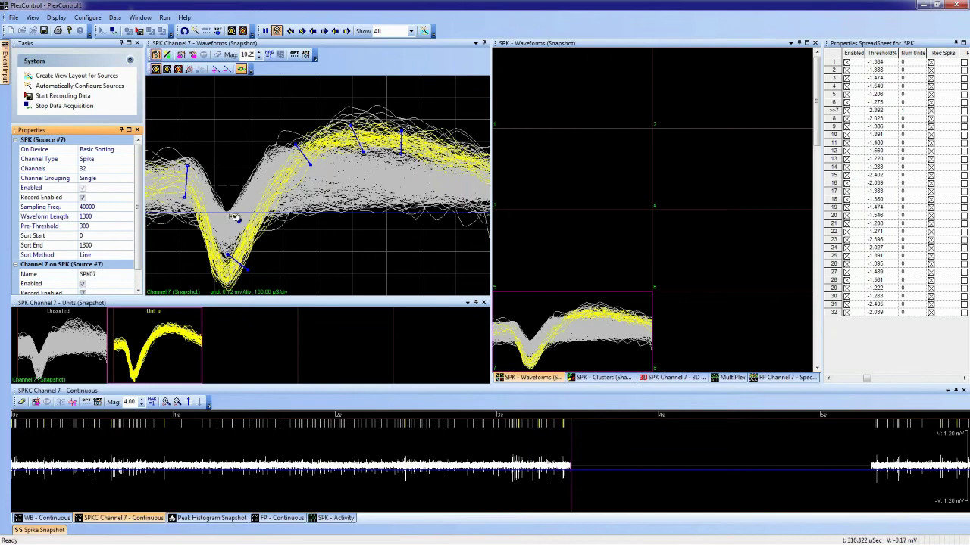
{"action": "left_click_drag", "start_coordinate": [226, 219], "coordinate": [225, 251]}
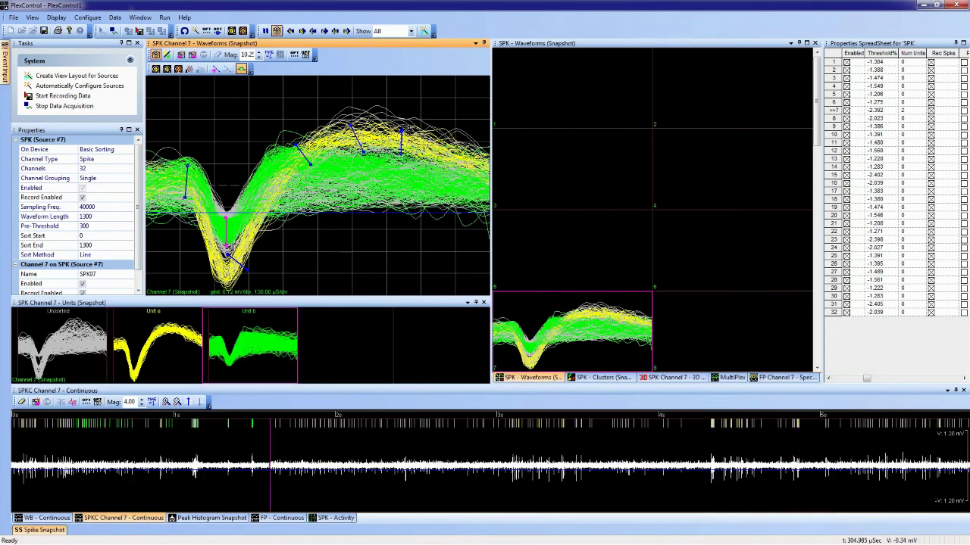
Step: Return to the live channel 7 waveforms and limit the display to Selected Unit for Unit b
{"action": "left_click", "coordinate": [167, 56]}
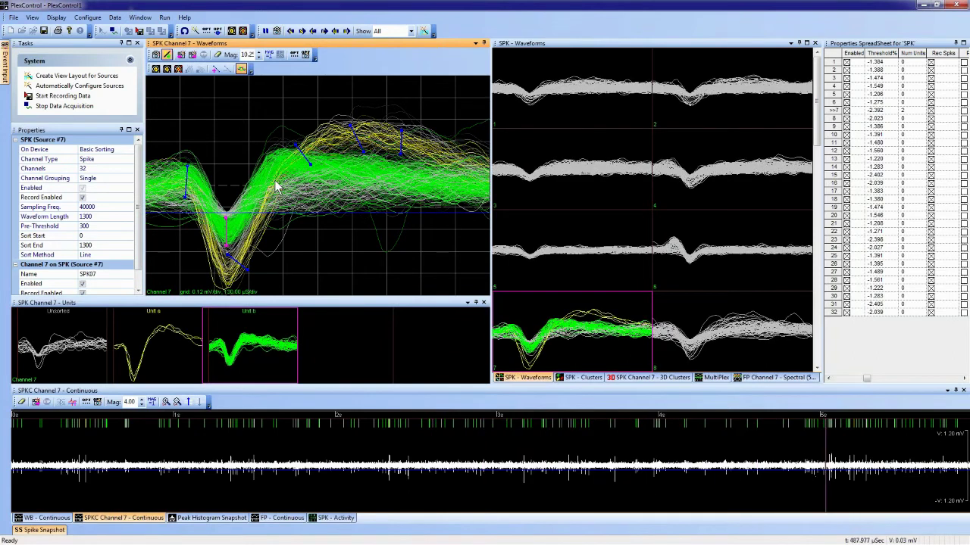
{"action": "left_click", "coordinate": [394, 31]}
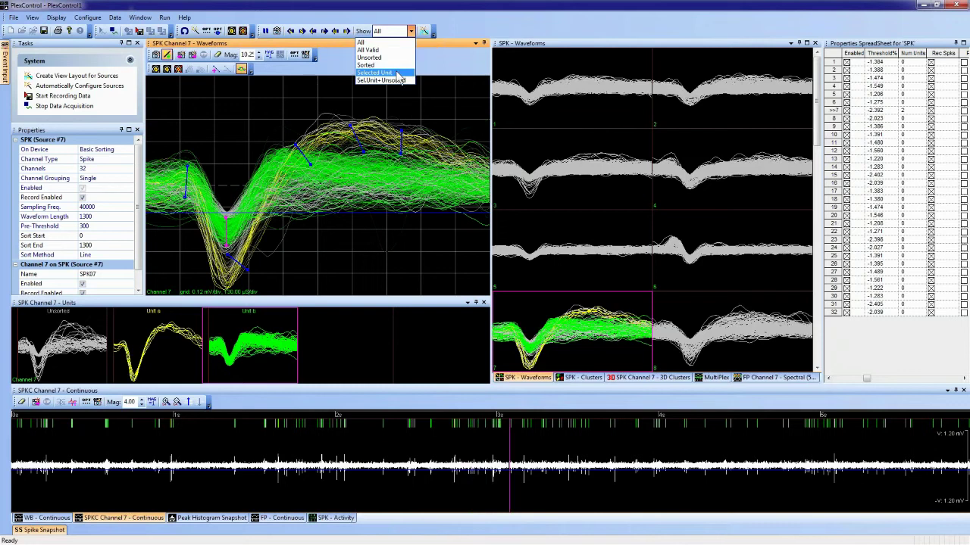
{"action": "left_click", "coordinate": [379, 72]}
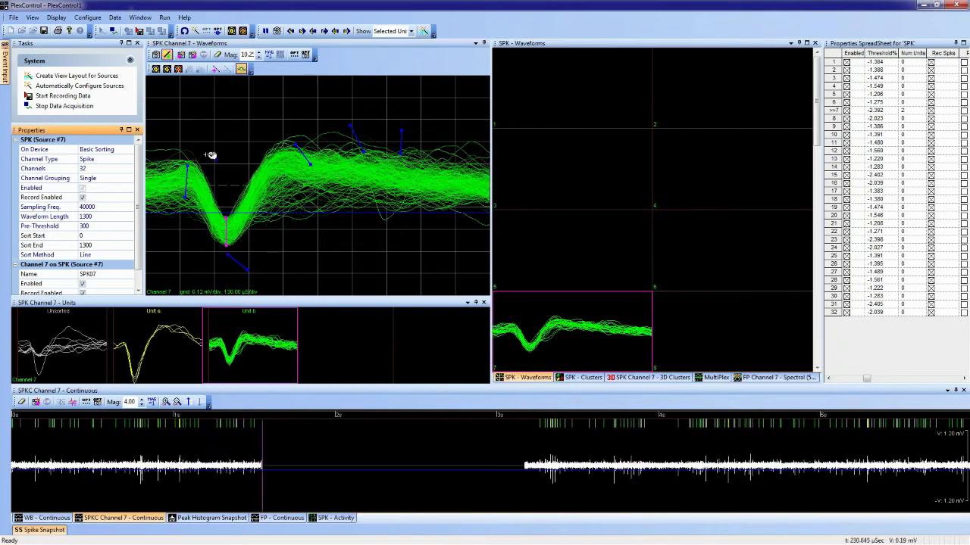
Step: Refine channel 7's Unit b with three further sorting lines: before the trough, on the rising edge and across the tail
{"action": "left_click", "coordinate": [174, 179]}
{"action": "left_click_drag", "start_coordinate": [175, 197], "coordinate": [171, 196]}
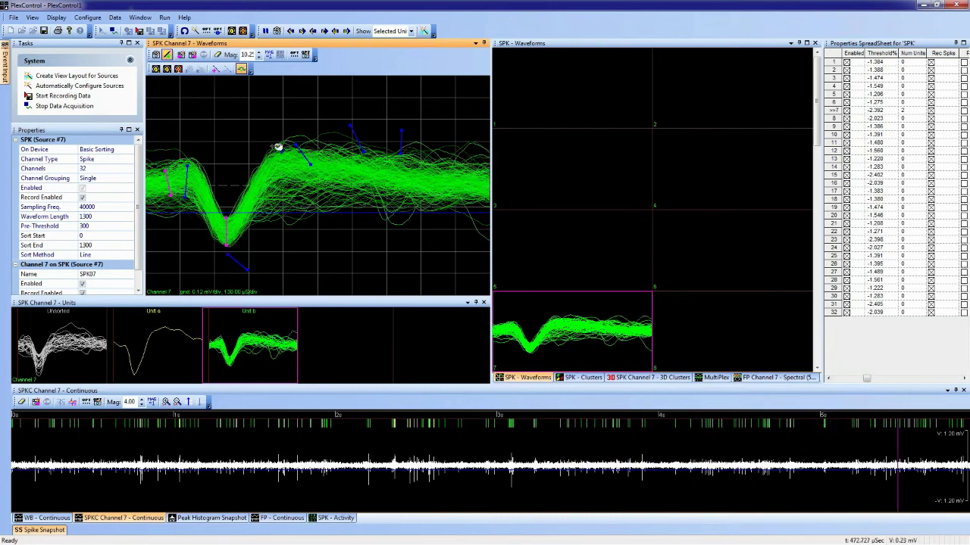
{"action": "left_click_drag", "start_coordinate": [281, 156], "coordinate": [280, 180]}
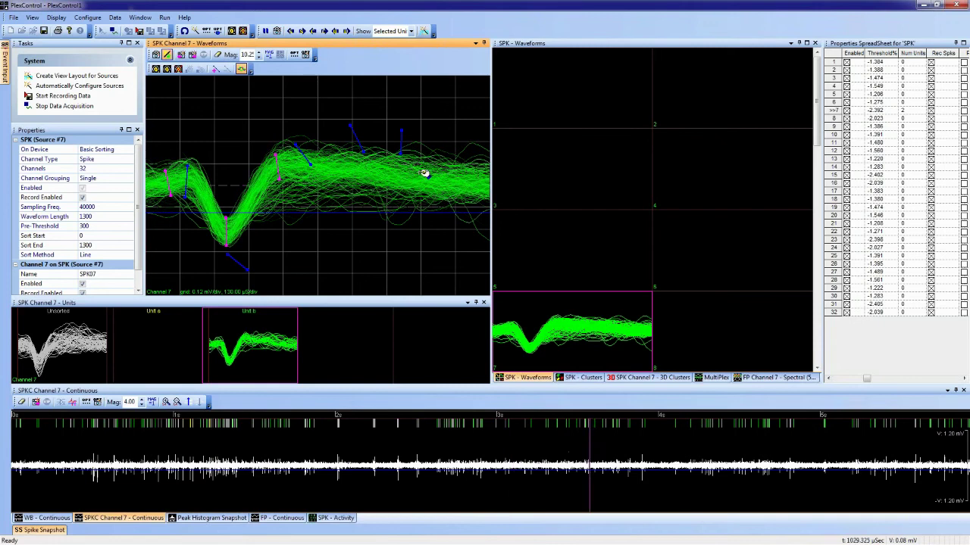
{"action": "left_click_drag", "start_coordinate": [419, 169], "coordinate": [415, 197]}
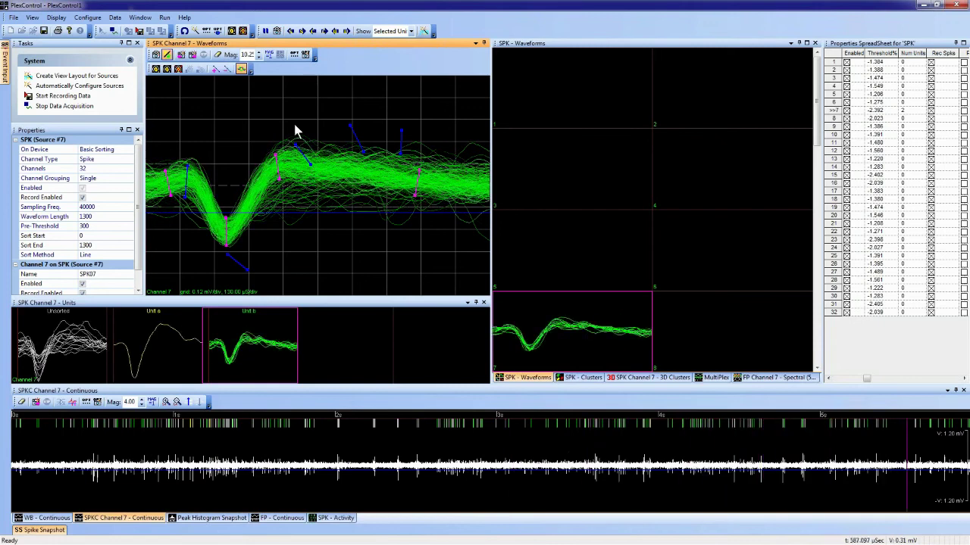
Step: Try the All Valid waveform display before setting it to All
{"action": "left_click", "coordinate": [388, 33]}
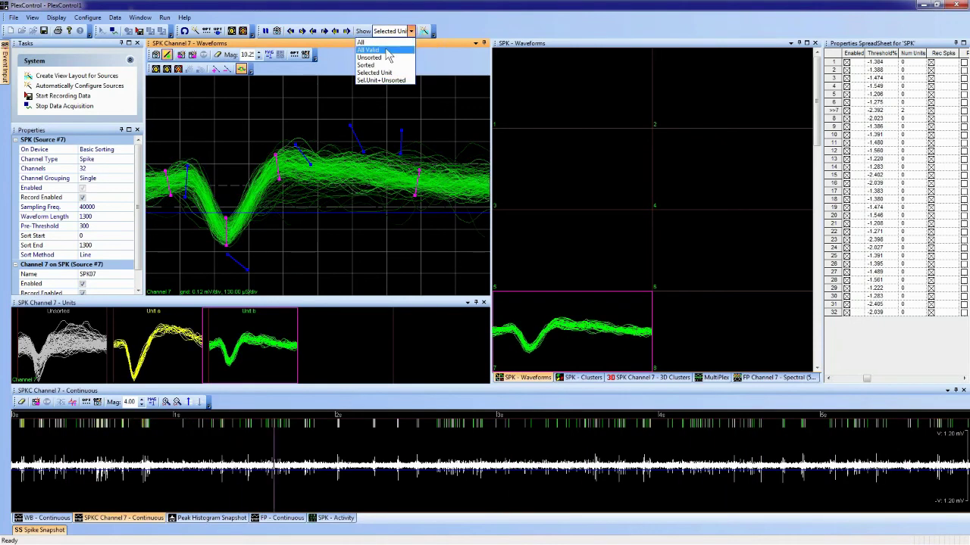
{"action": "left_click", "coordinate": [388, 50]}
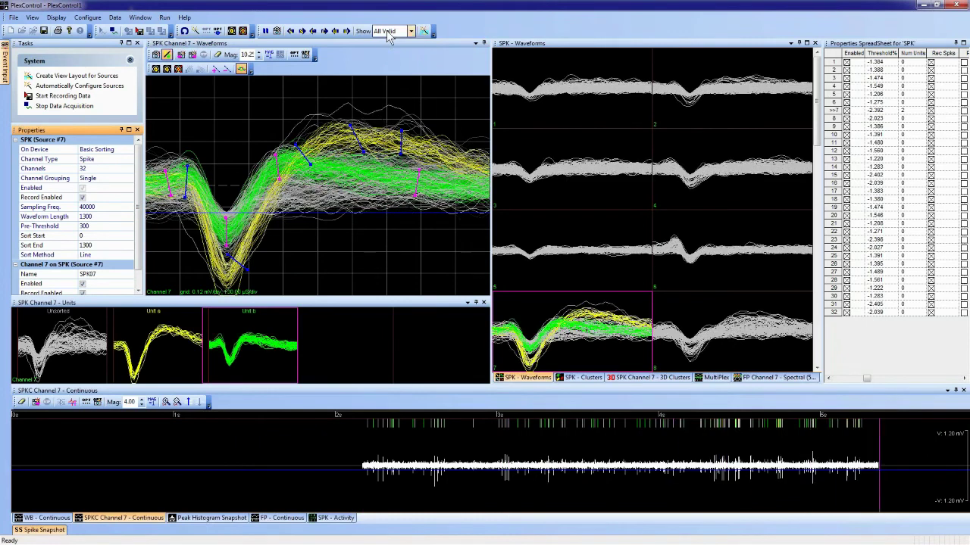
{"action": "left_click", "coordinate": [389, 32]}
{"action": "left_click", "coordinate": [387, 42]}
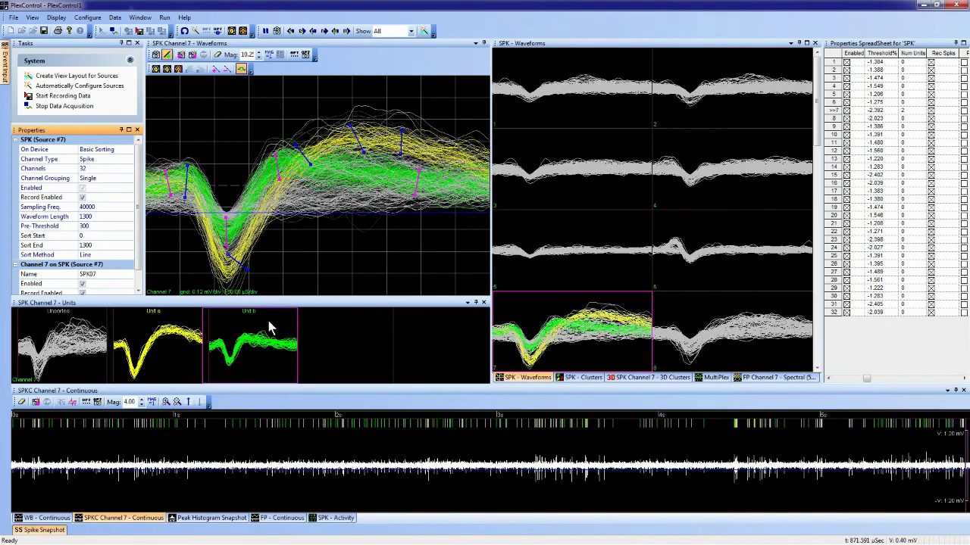
Step: Separate the SPK - Clusters view from the tabbed group, place it beside SPK - Waveforms and widen it
{"action": "left_click", "coordinate": [583, 382]}
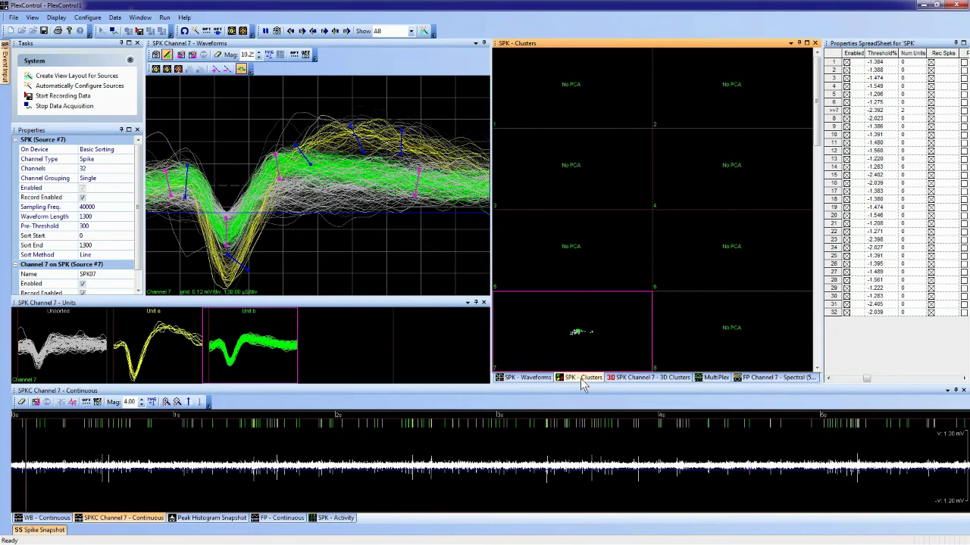
{"action": "left_click", "coordinate": [540, 378]}
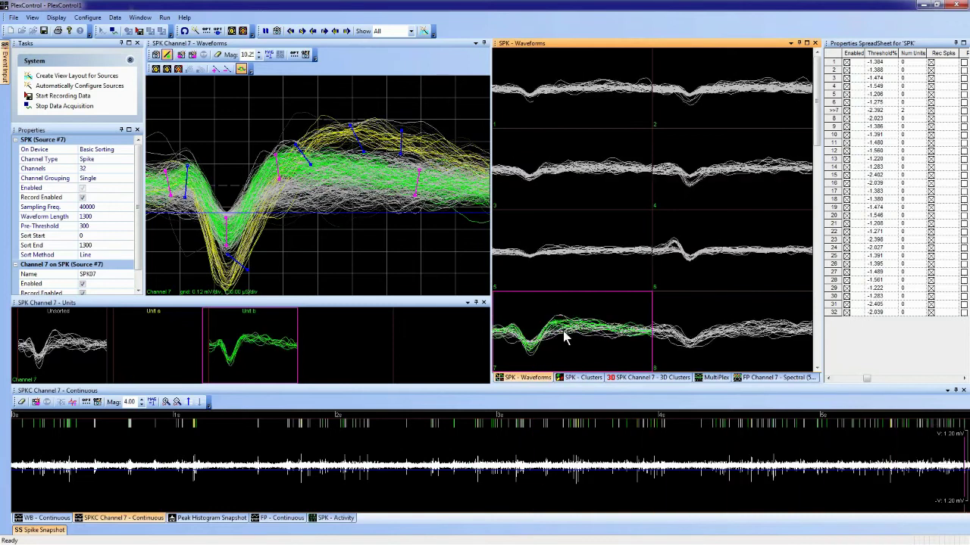
{"action": "left_click", "coordinate": [581, 382]}
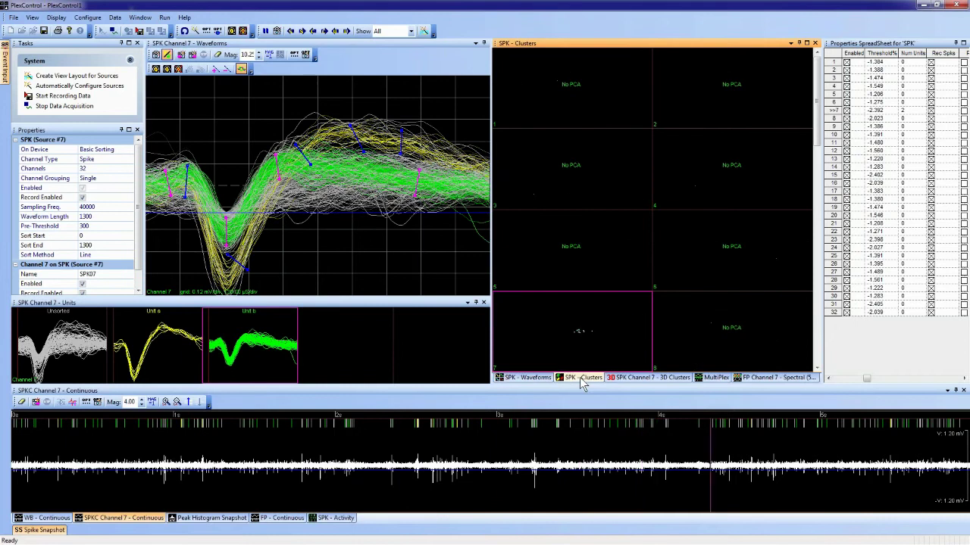
{"action": "left_click_drag", "start_coordinate": [582, 378], "coordinate": [643, 210]}
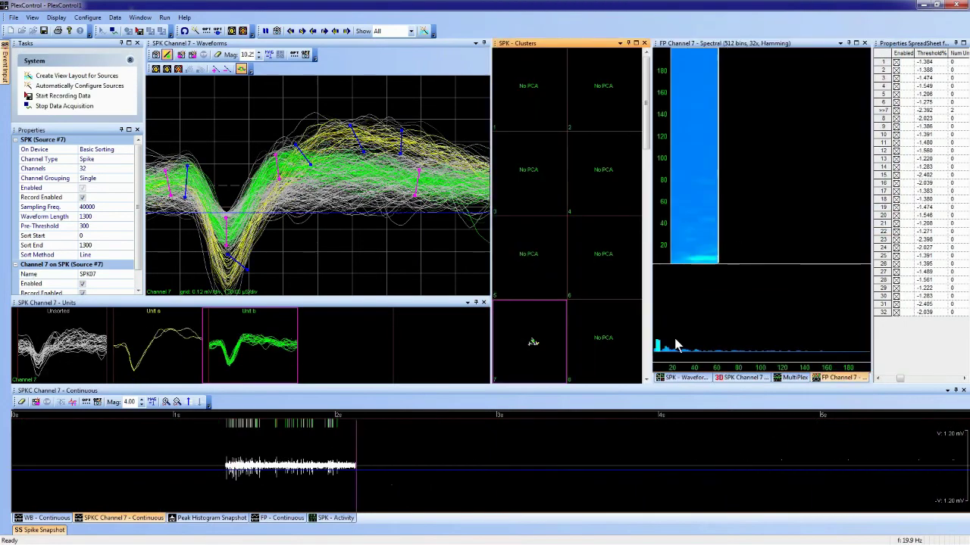
{"action": "left_click", "coordinate": [686, 379]}
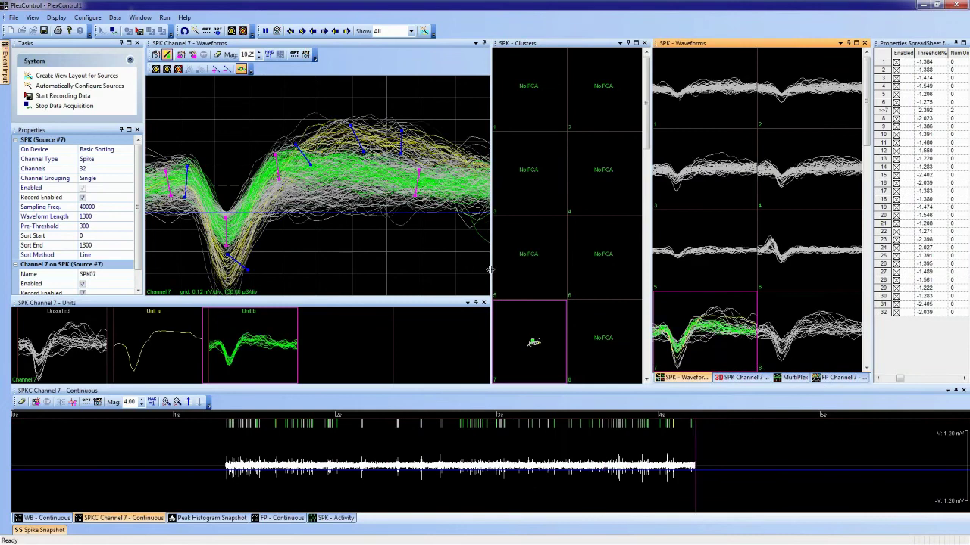
{"action": "left_click_drag", "start_coordinate": [490, 274], "coordinate": [392, 271]}
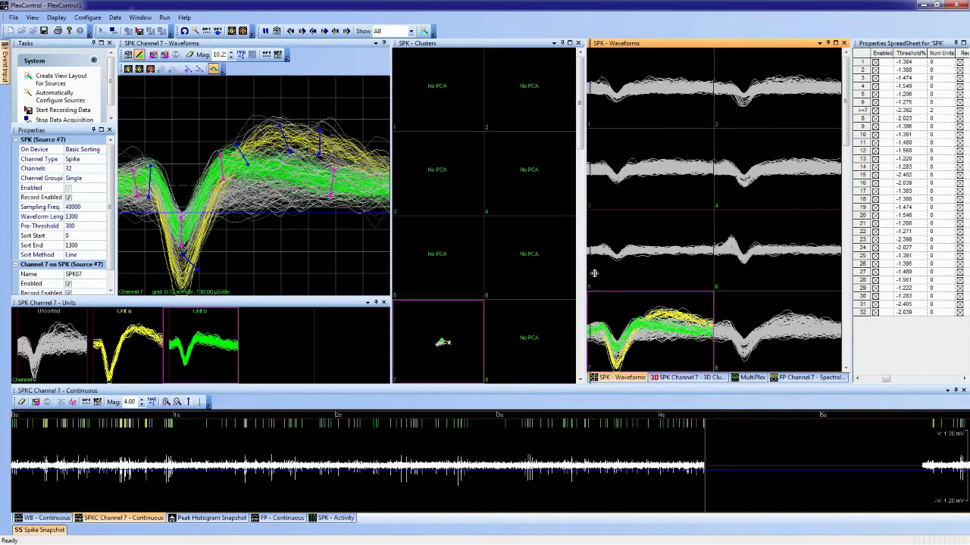
{"action": "left_click_drag", "start_coordinate": [589, 273], "coordinate": [650, 272]}
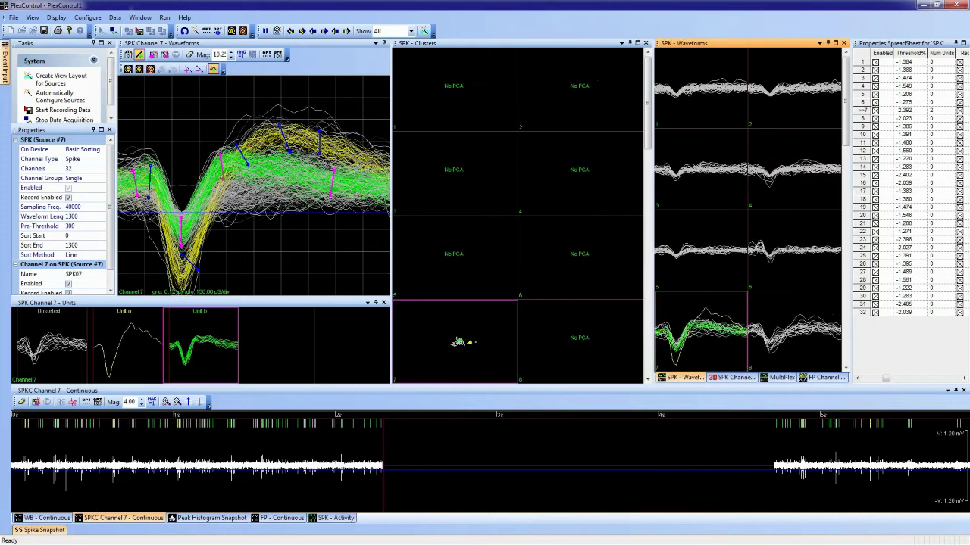
{"action": "left_click_drag", "start_coordinate": [389, 273], "coordinate": [337, 273]}
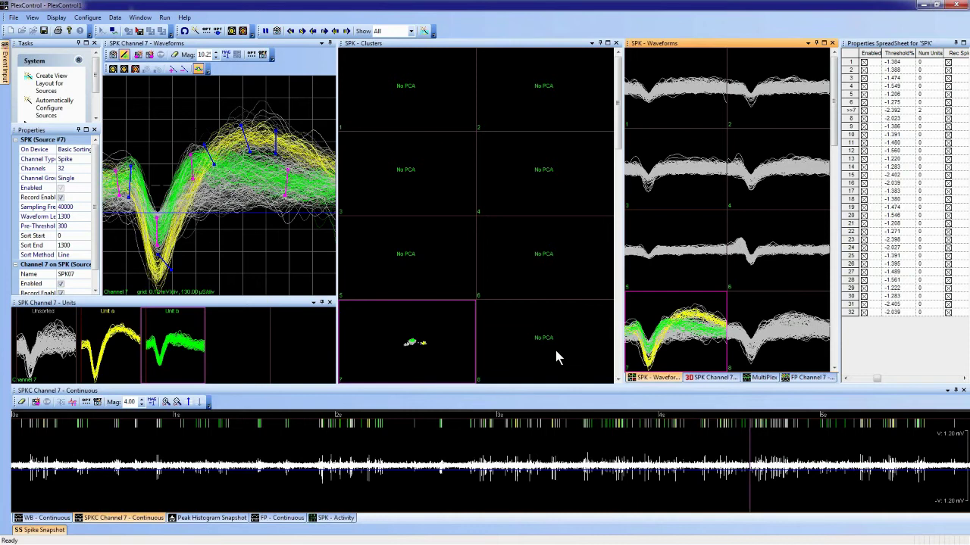
Step: Compute PCA from a snapshot of all SPK channels, return to live data and enlarge channel 7's clusters
{"action": "left_click", "coordinate": [492, 43]}
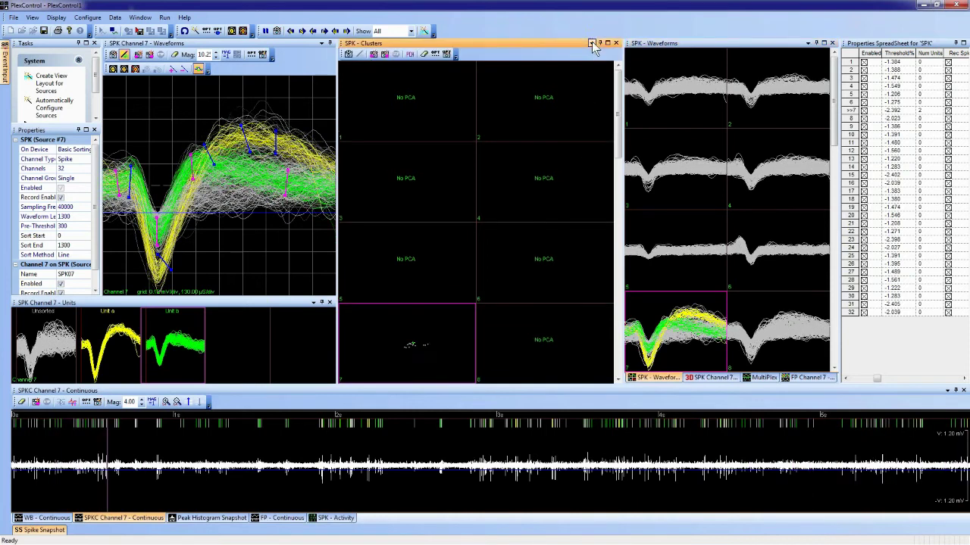
{"action": "left_click", "coordinate": [379, 54]}
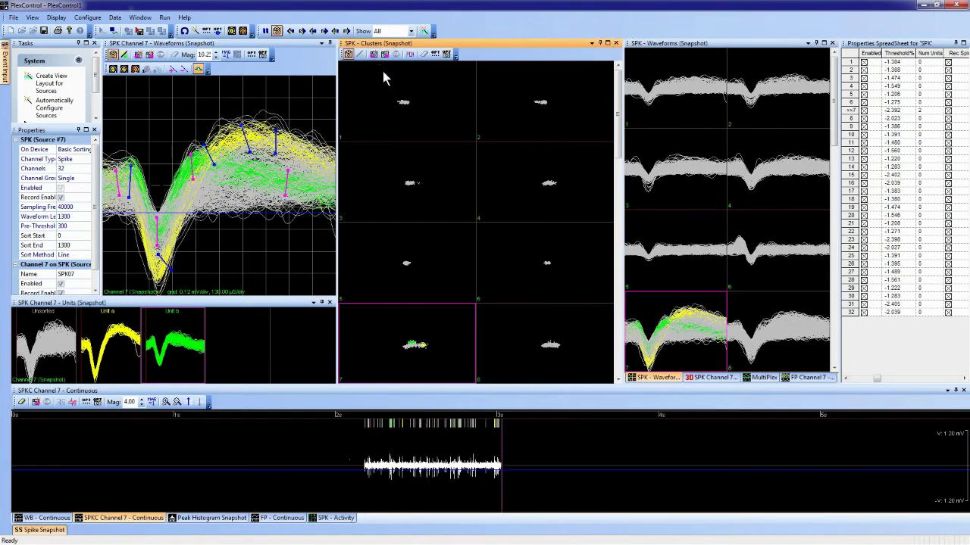
{"action": "left_click", "coordinate": [348, 54]}
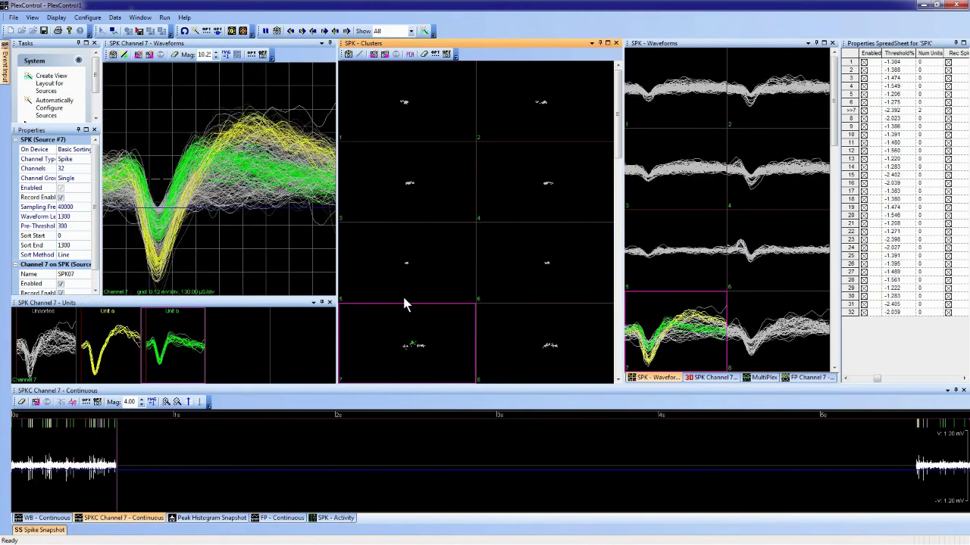
{"action": "double_click", "coordinate": [414, 339]}
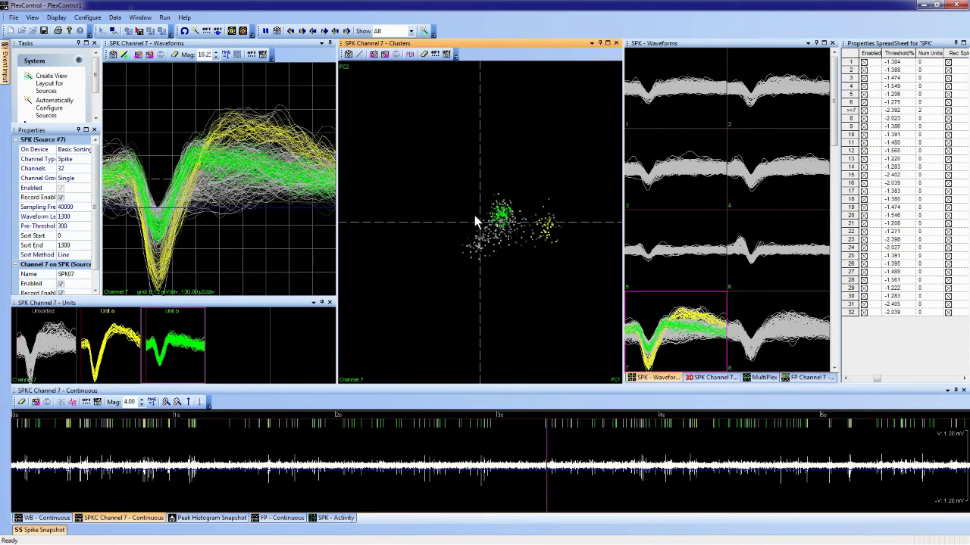
Step: Stop data acquisition, change the SPK source's sort method to 2D Polygon and restart acquisition
{"action": "left_click", "coordinate": [113, 31]}
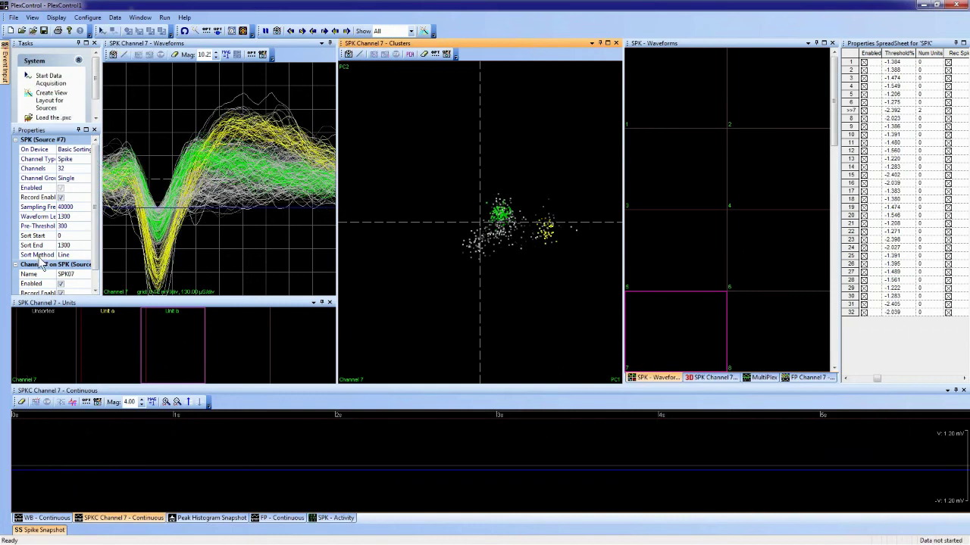
{"action": "left_click", "coordinate": [65, 255]}
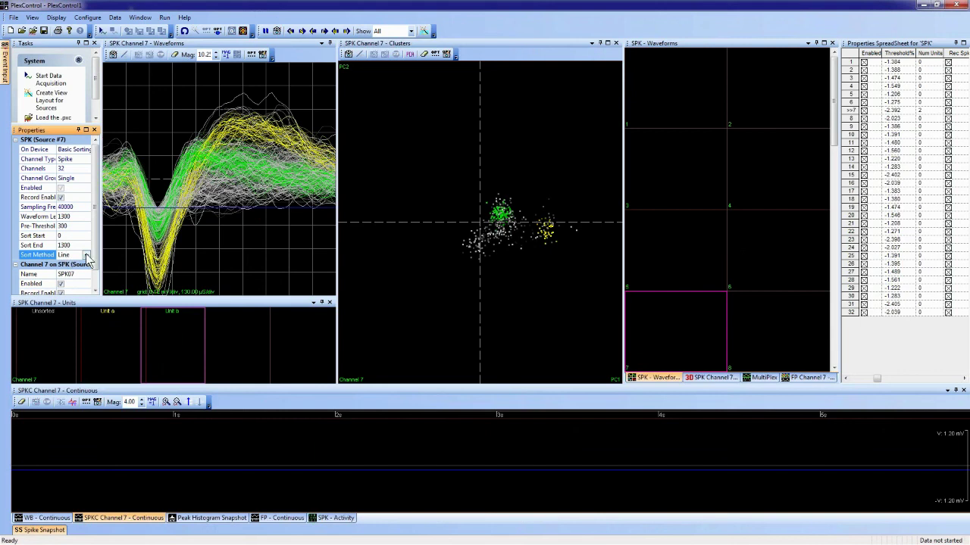
{"action": "left_click", "coordinate": [87, 255]}
{"action": "left_click", "coordinate": [61, 301]}
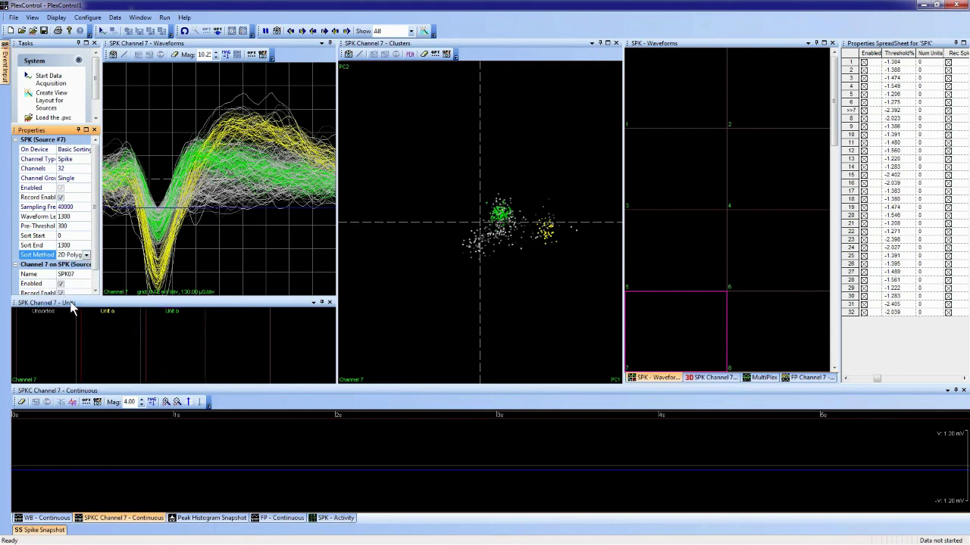
{"action": "left_click", "coordinate": [103, 30]}
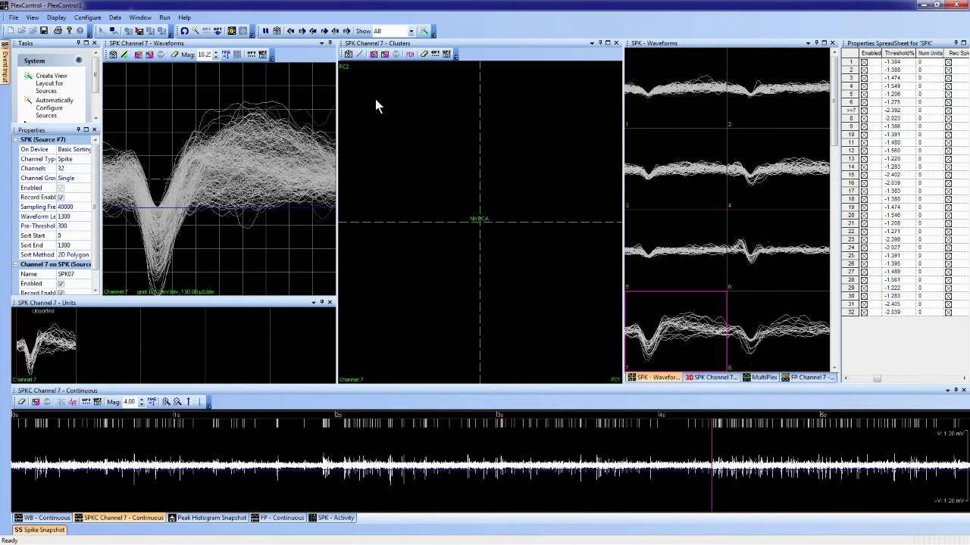
Step: Outline channel 7's rightmost cluster as Unit a on a new PCA snapshot and shift its contour slightly upward in the live view
{"action": "left_click", "coordinate": [374, 59]}
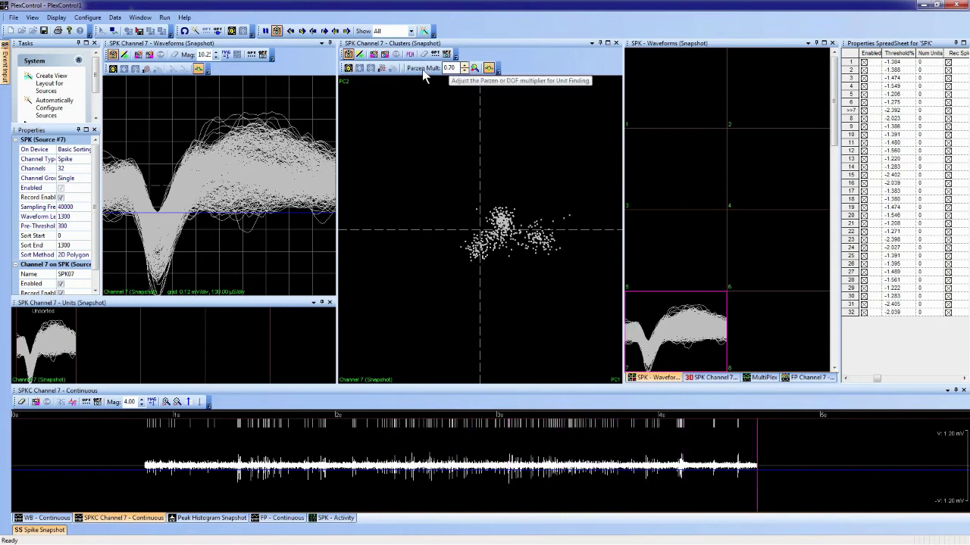
{"action": "left_click", "coordinate": [348, 68]}
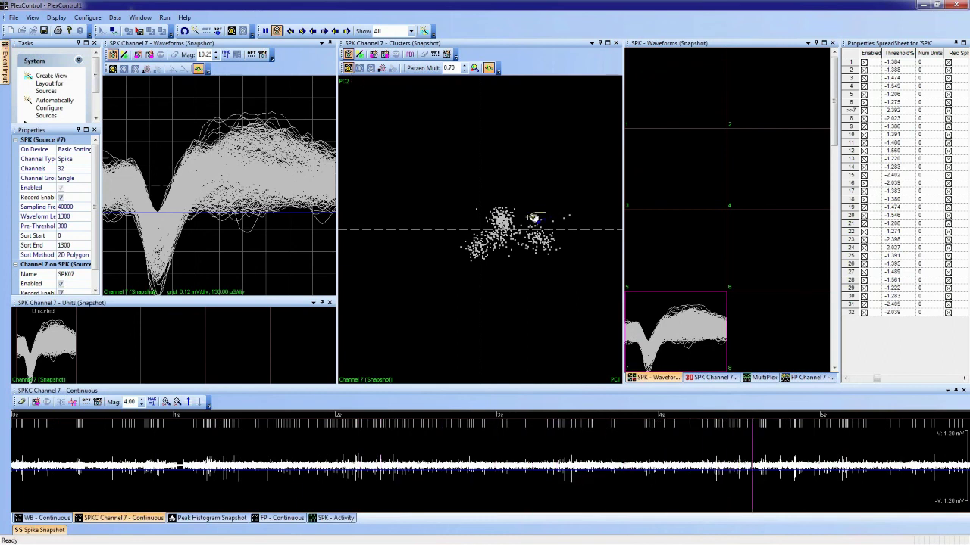
{"action": "mouse_move", "coordinate": [526, 236]}
{"action": "left_mouse_down"}
{"action": "mouse_move", "coordinate": [530, 254]}
{"action": "mouse_move", "coordinate": [575, 236]}
{"action": "mouse_move", "coordinate": [565, 220]}
{"action": "mouse_move", "coordinate": [544, 215]}
{"action": "left_mouse_up"}
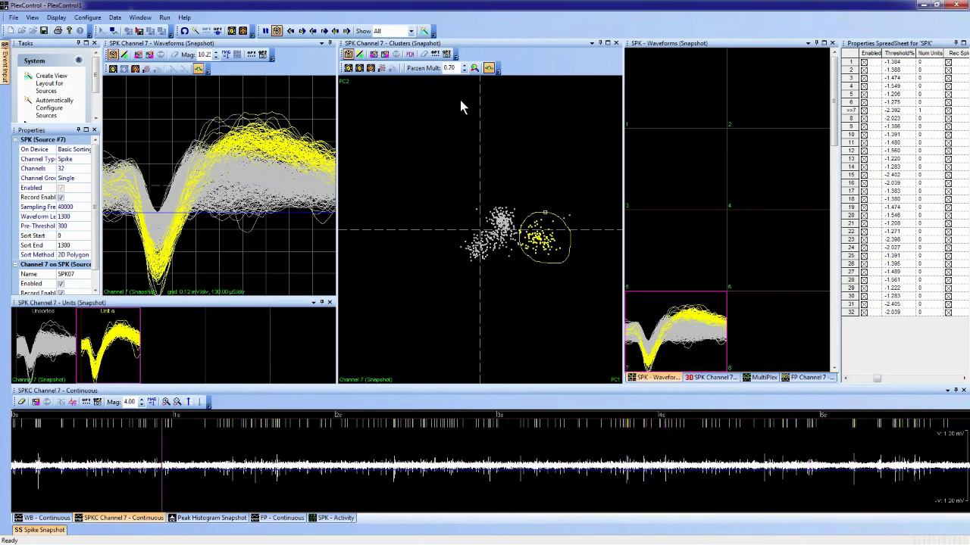
{"action": "left_click", "coordinate": [361, 54]}
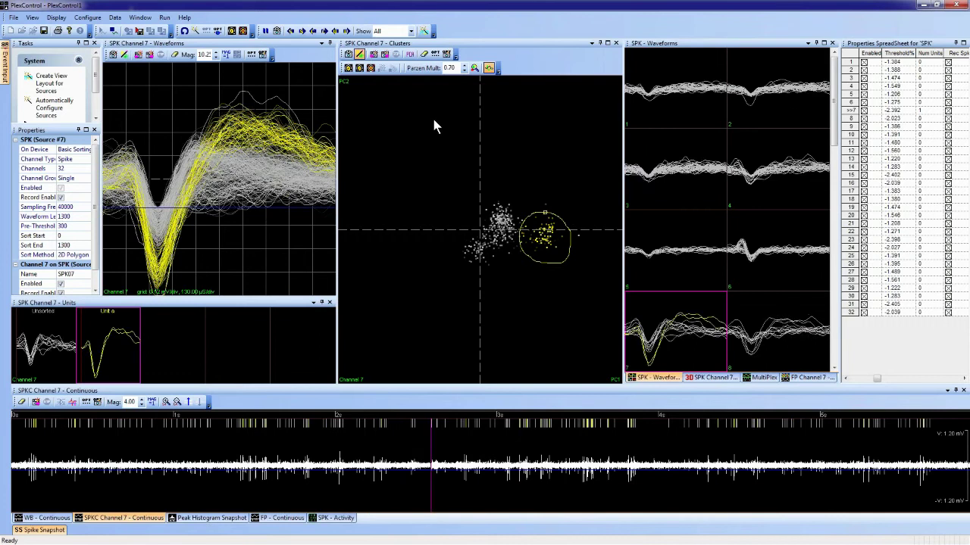
{"action": "left_click_drag", "start_coordinate": [545, 213], "coordinate": [547, 206]}
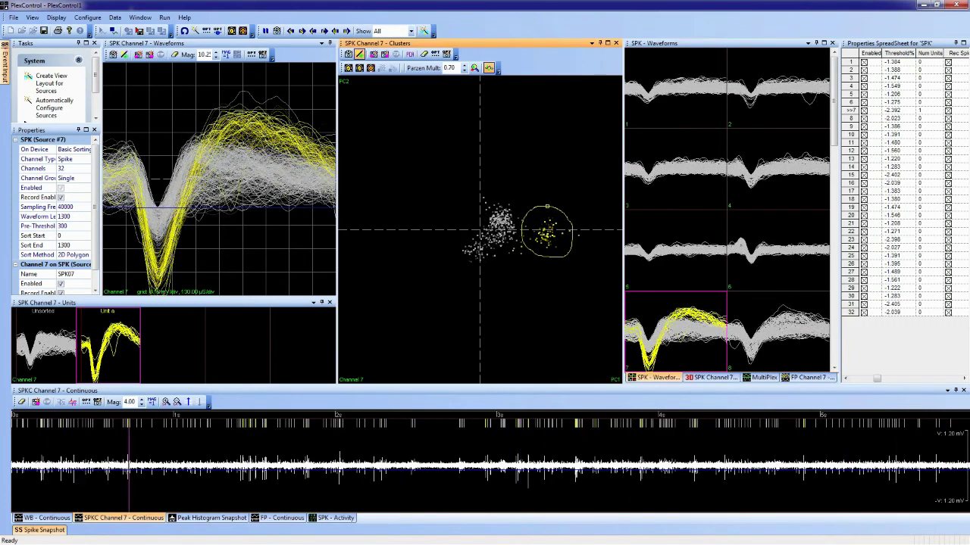
Step: Outline channel 7's lower-left cluster as Unit b and its upper-middle cluster as Unit c on the snapshot, and return to live data
{"action": "left_click", "coordinate": [350, 69]}
{"action": "mouse_move", "coordinate": [501, 229]}
{"action": "left_mouse_down"}
{"action": "mouse_move", "coordinate": [473, 230]}
{"action": "mouse_move", "coordinate": [465, 250]}
{"action": "mouse_move", "coordinate": [492, 265]}
{"action": "mouse_move", "coordinate": [511, 249]}
{"action": "mouse_move", "coordinate": [500, 227]}
{"action": "left_mouse_up"}
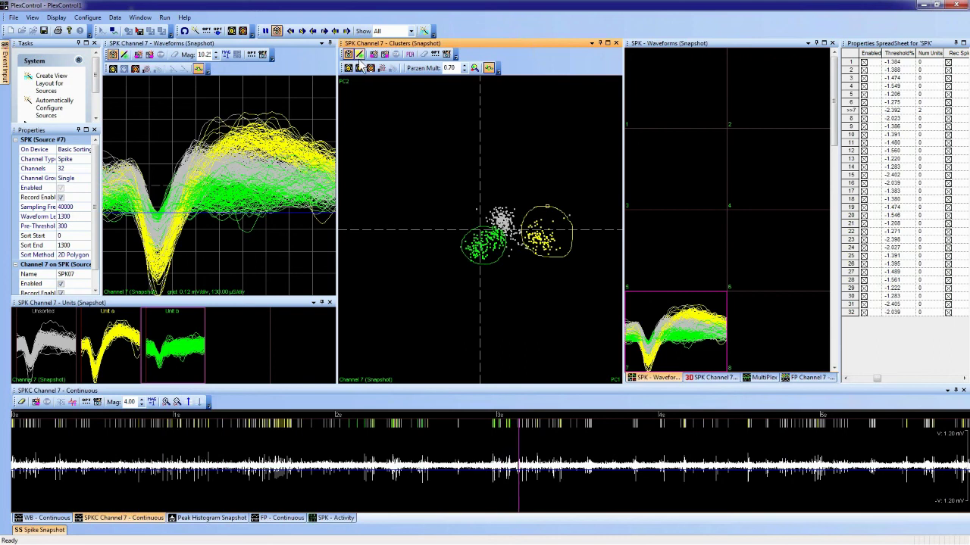
{"action": "mouse_move", "coordinate": [517, 204]}
{"action": "left_mouse_down"}
{"action": "mouse_move", "coordinate": [487, 206]}
{"action": "mouse_move", "coordinate": [489, 227]}
{"action": "mouse_move", "coordinate": [515, 245]}
{"action": "mouse_move", "coordinate": [535, 227]}
{"action": "mouse_move", "coordinate": [517, 203]}
{"action": "left_mouse_up"}
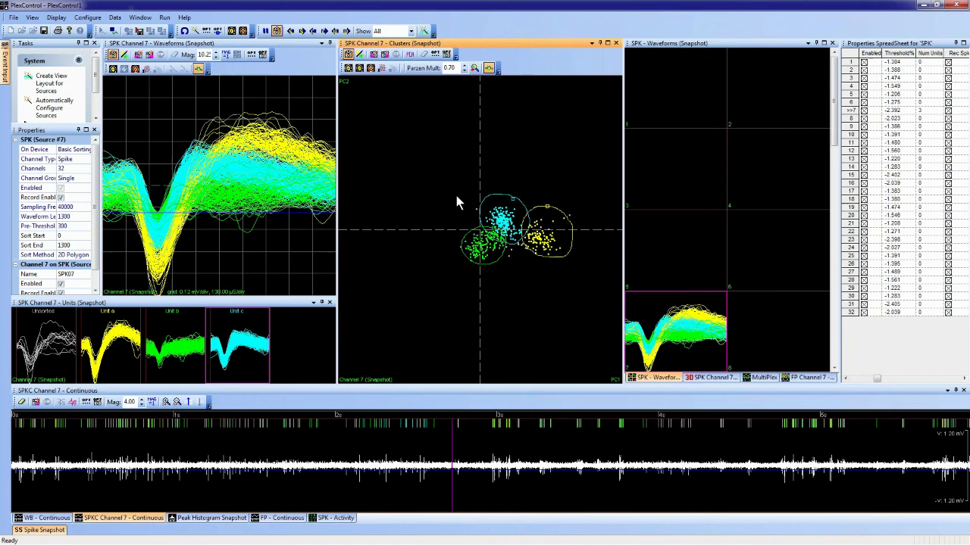
{"action": "left_click", "coordinate": [361, 57]}
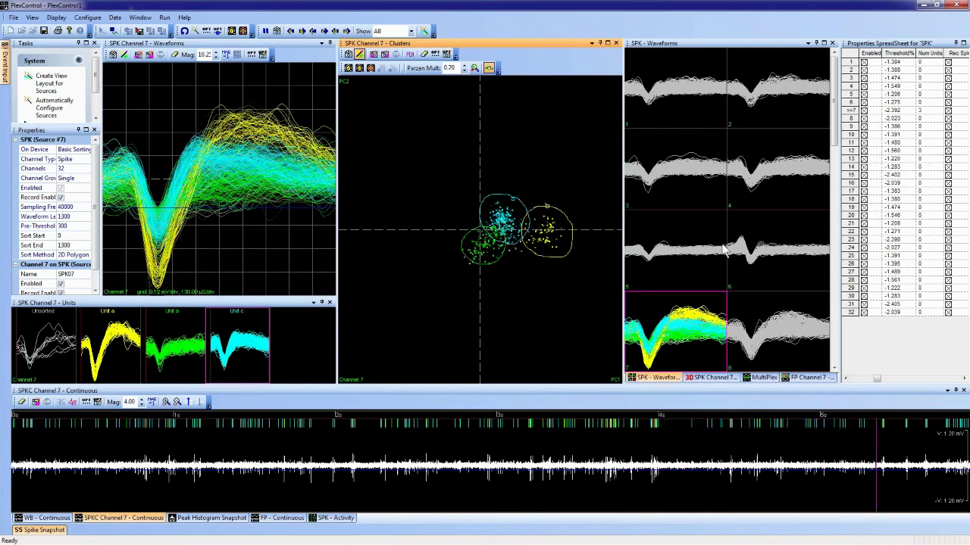
Step: Select channel 6, compute PCA from a snapshot of all channels and enlarge channel 6's clusters in the live view
{"action": "left_click", "coordinate": [761, 248]}
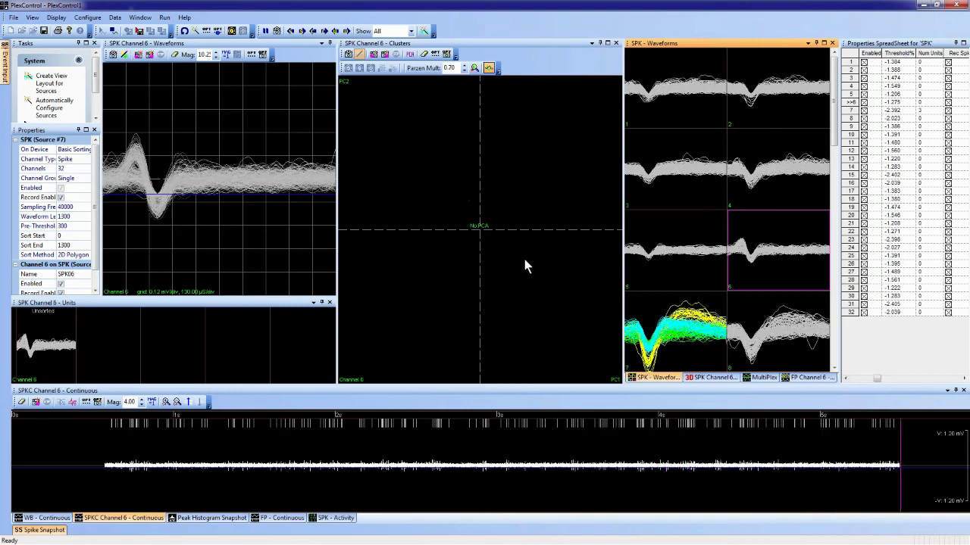
{"action": "double_click", "coordinate": [436, 189]}
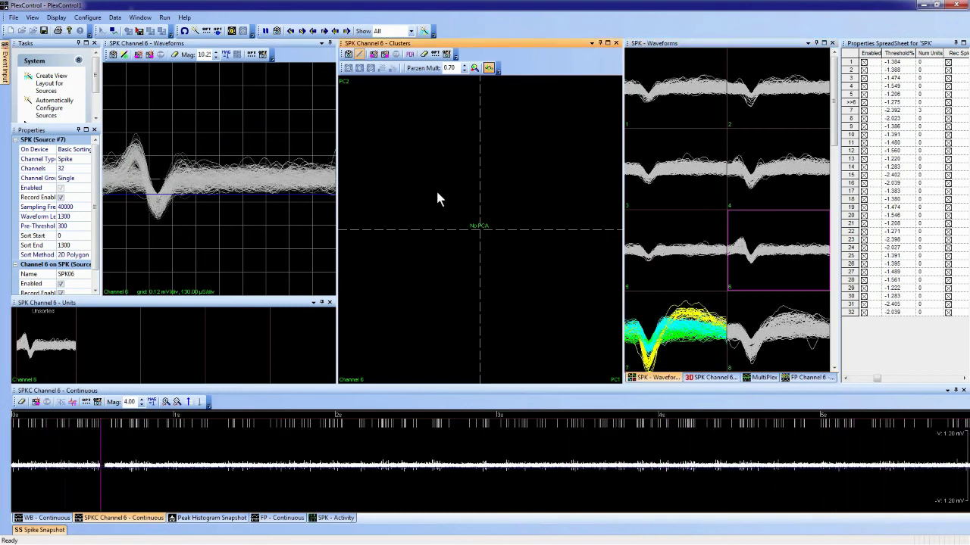
{"action": "left_click", "coordinate": [373, 55]}
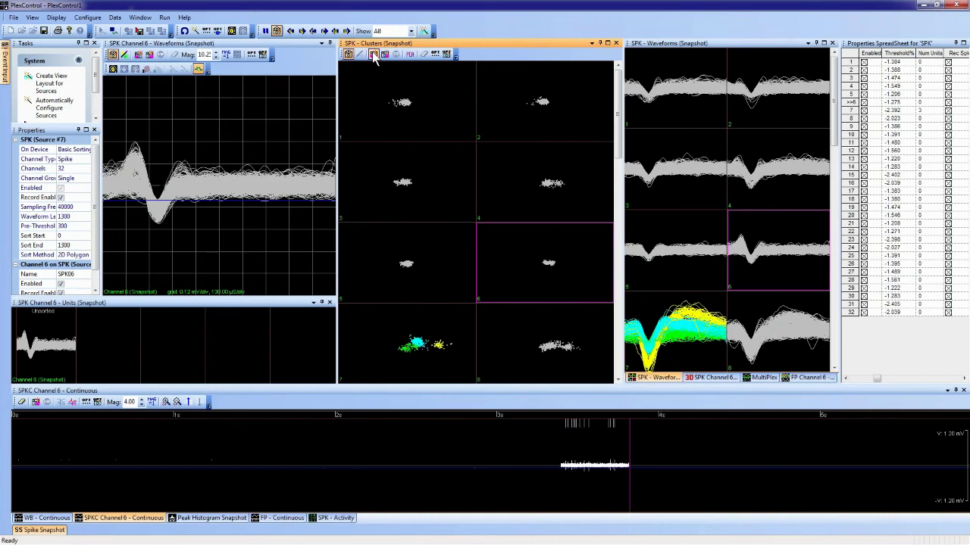
{"action": "left_click", "coordinate": [349, 54]}
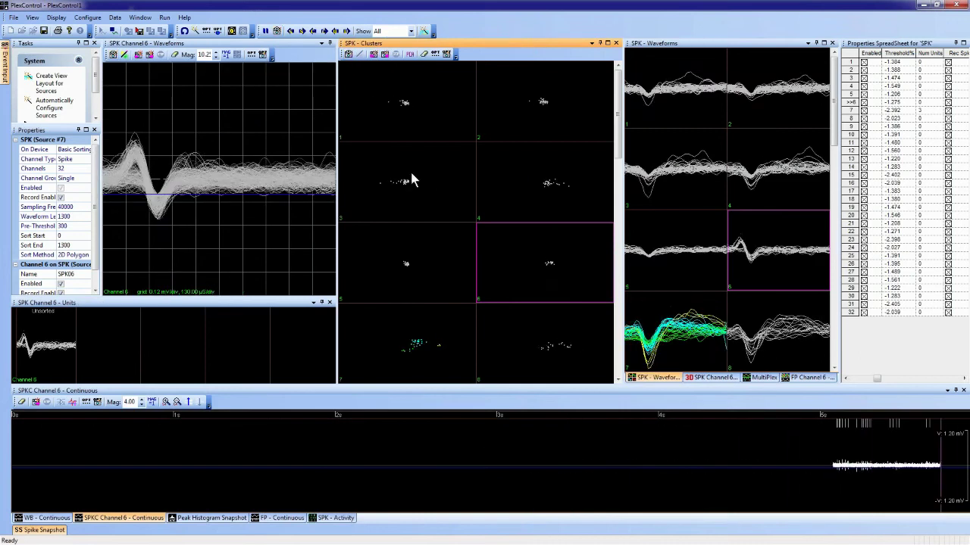
{"action": "double_click", "coordinate": [552, 263]}
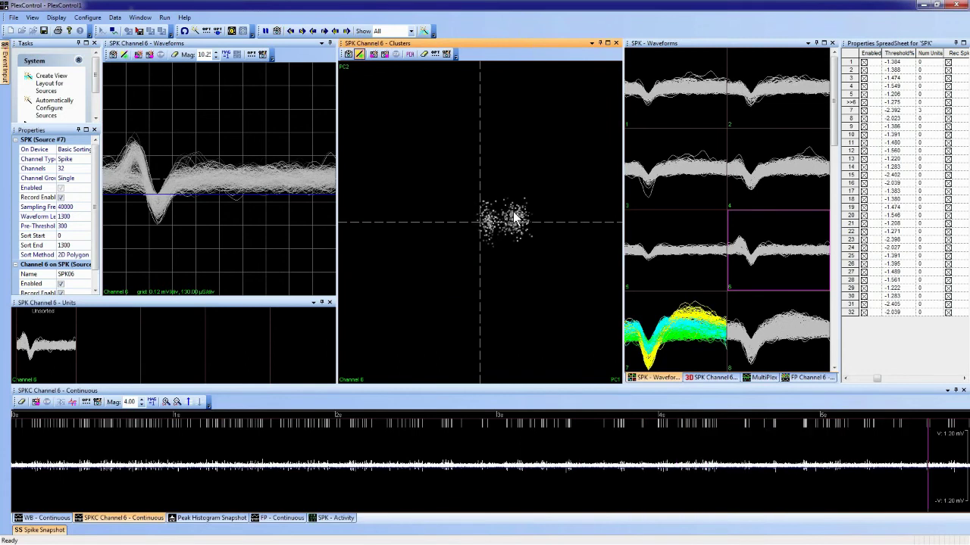
Step: Auto-sort channel 6's units on a snapshot with a Parzen multiplier of 1.00, set the multiplier to 0.7 and return to live data
{"action": "left_click_drag", "start_coordinate": [515, 218], "coordinate": [500, 225]}
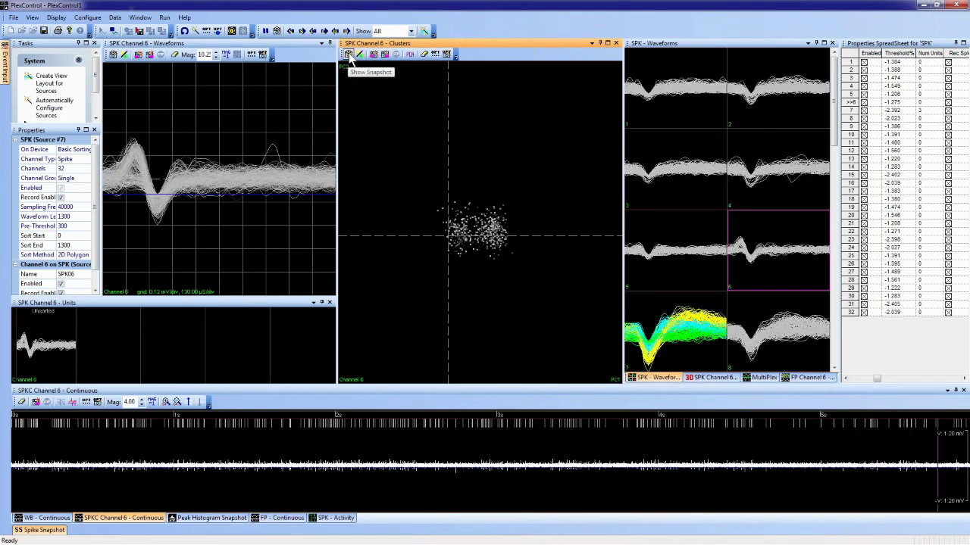
{"action": "left_click", "coordinate": [374, 56]}
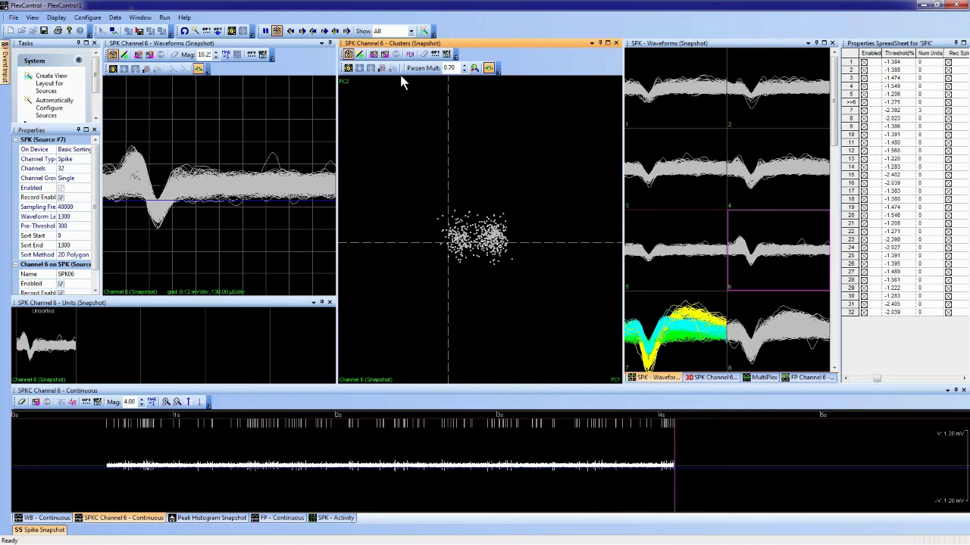
{"action": "double_click", "coordinate": [449, 68]}
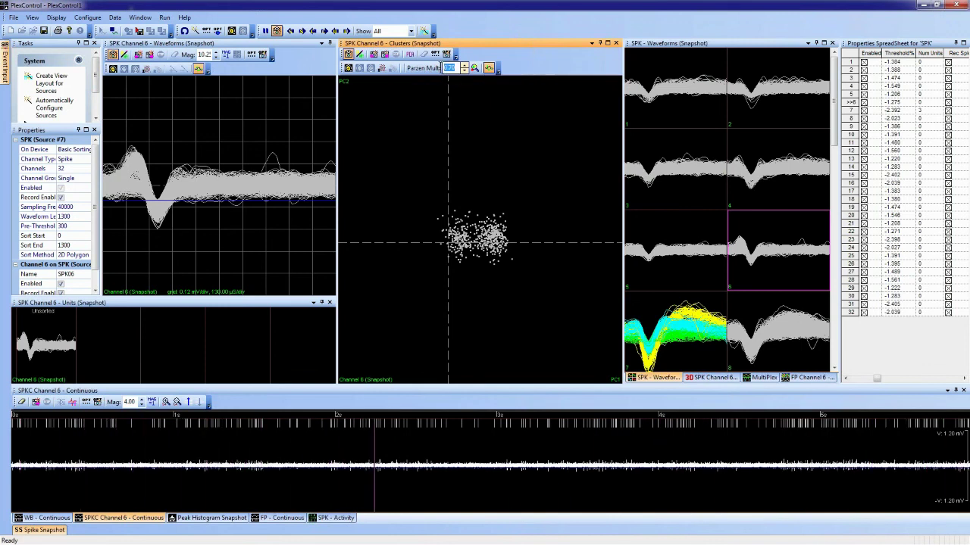
{"action": "key", "text": "Return"}
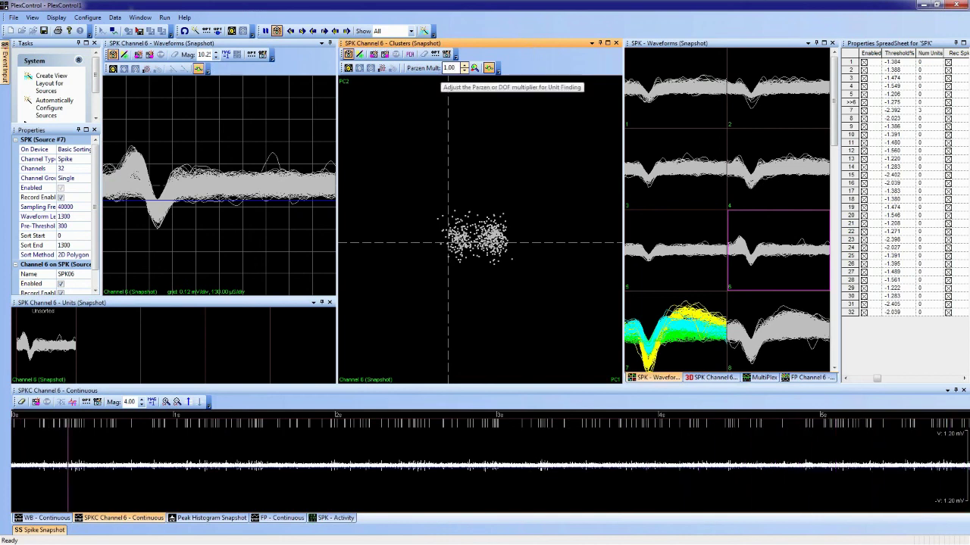
{"action": "left_click", "coordinate": [474, 68]}
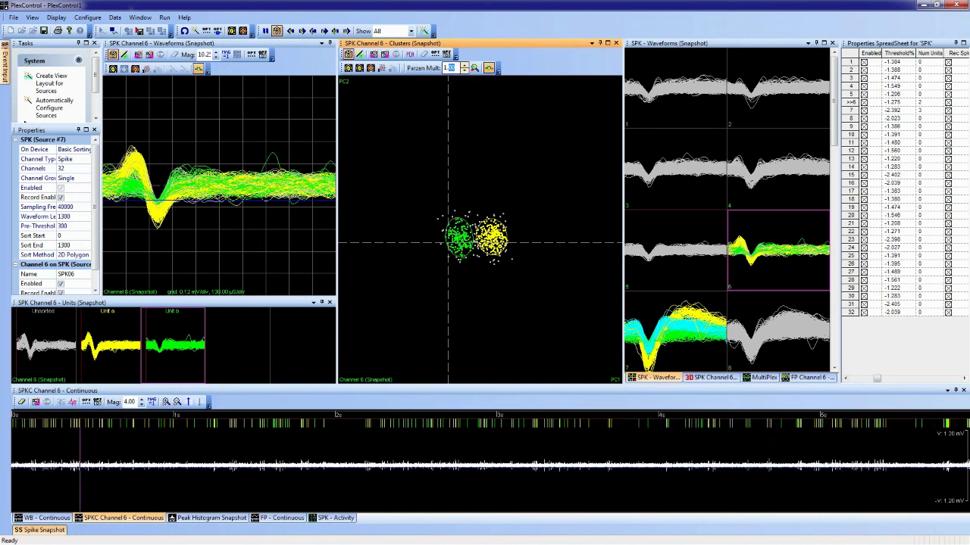
{"action": "left_click", "coordinate": [450, 68]}
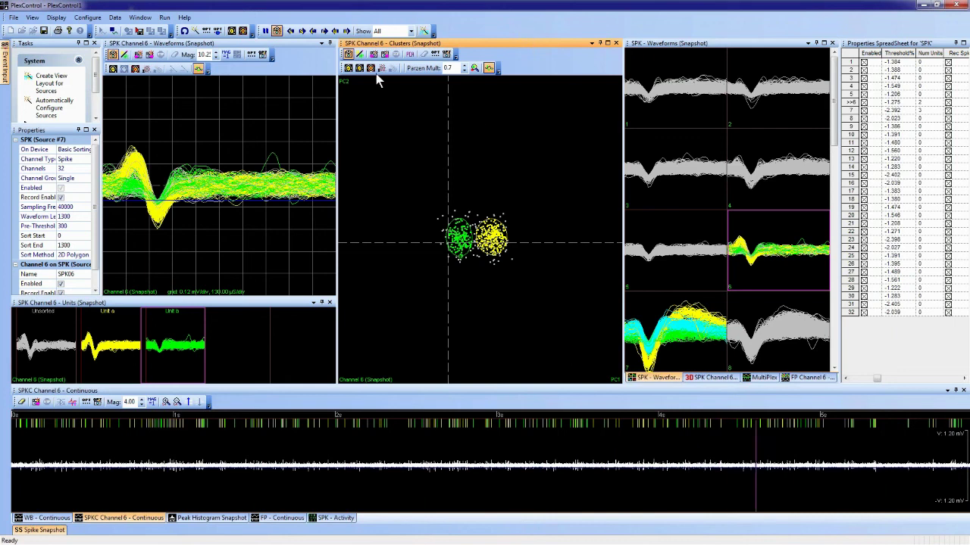
{"action": "left_click", "coordinate": [348, 55]}
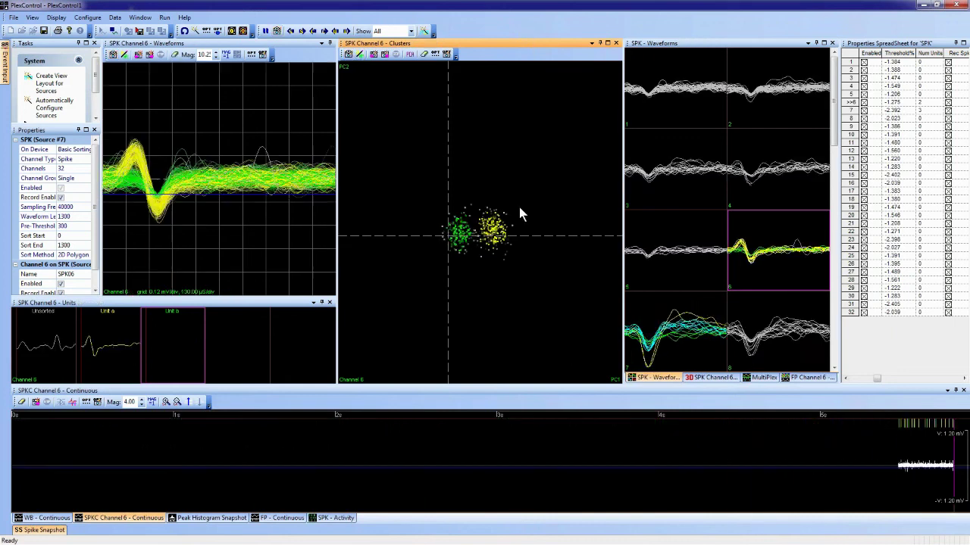
Step: Select channel 8 and auto-sort its units on a snapshot with a Parzen multiplier of 1.00
{"action": "left_click", "coordinate": [777, 341]}
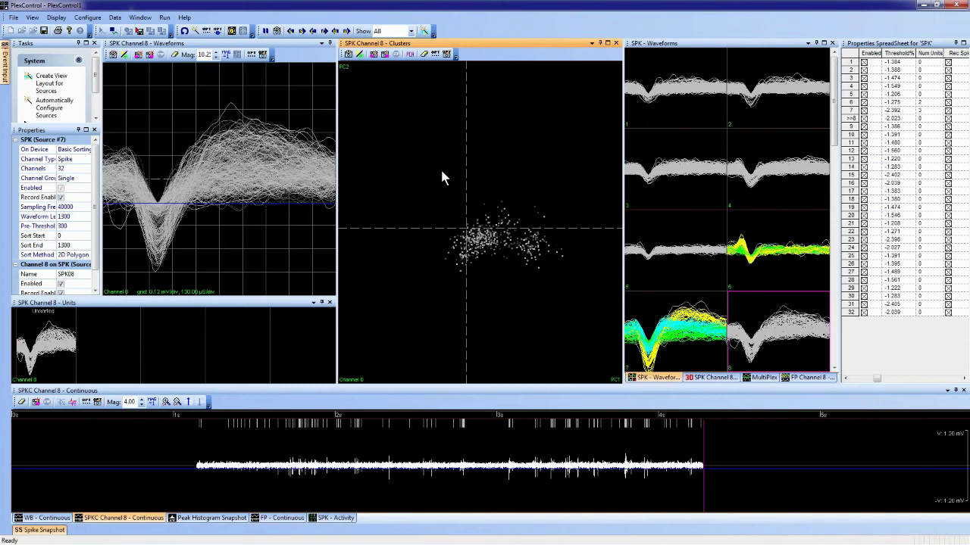
{"action": "left_click", "coordinate": [375, 55]}
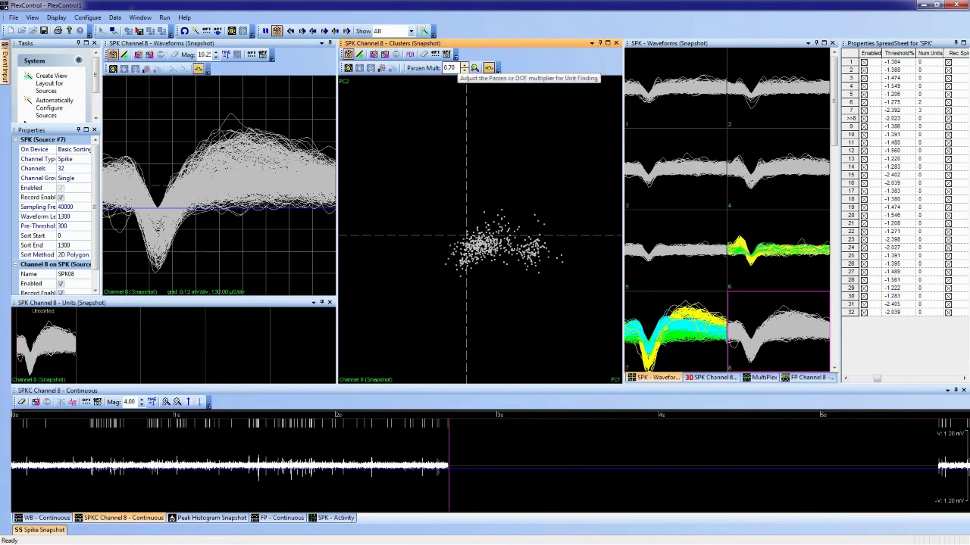
{"action": "double_click", "coordinate": [450, 67]}
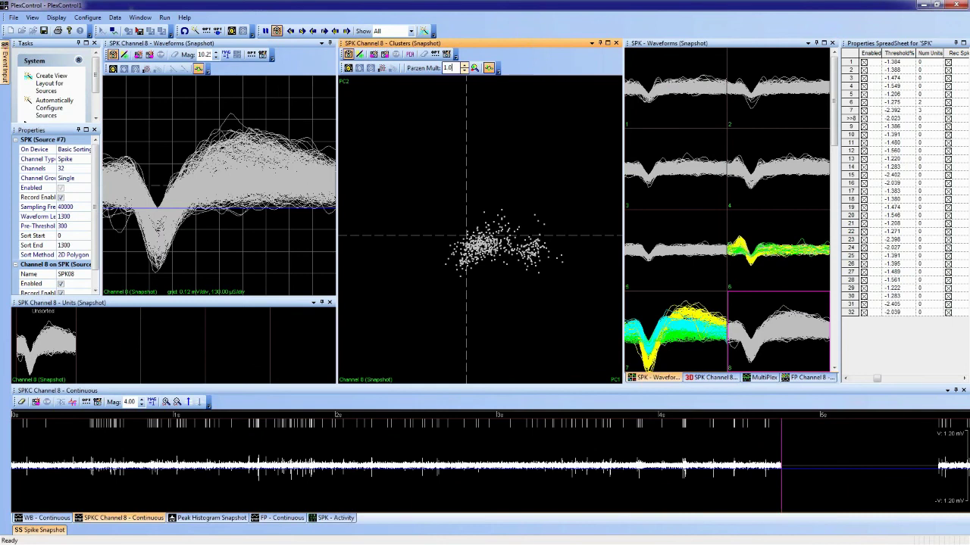
{"action": "left_click", "coordinate": [475, 72]}
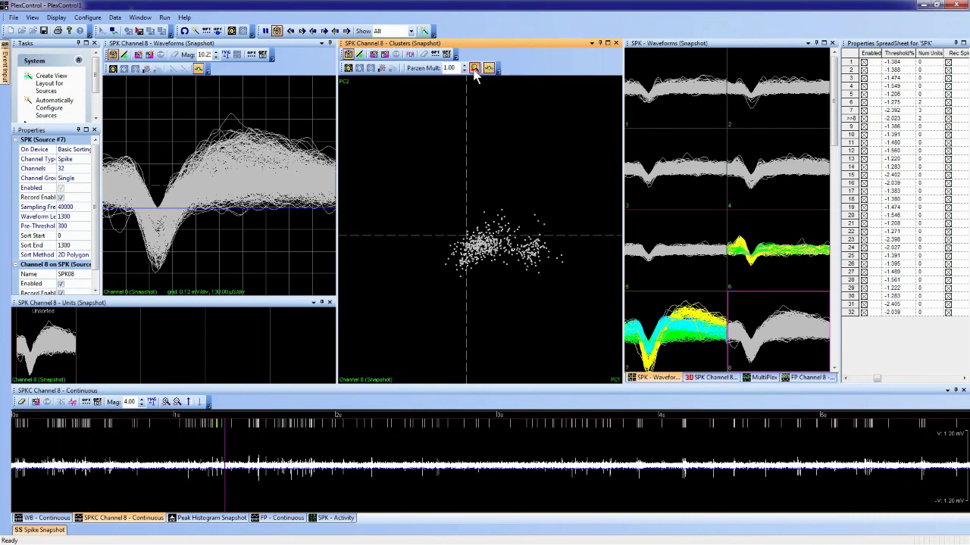
Step: Adjust channel 8's contours in the live cluster view, moving Unit b slightly left and Unit a slightly right
{"action": "left_click", "coordinate": [360, 57]}
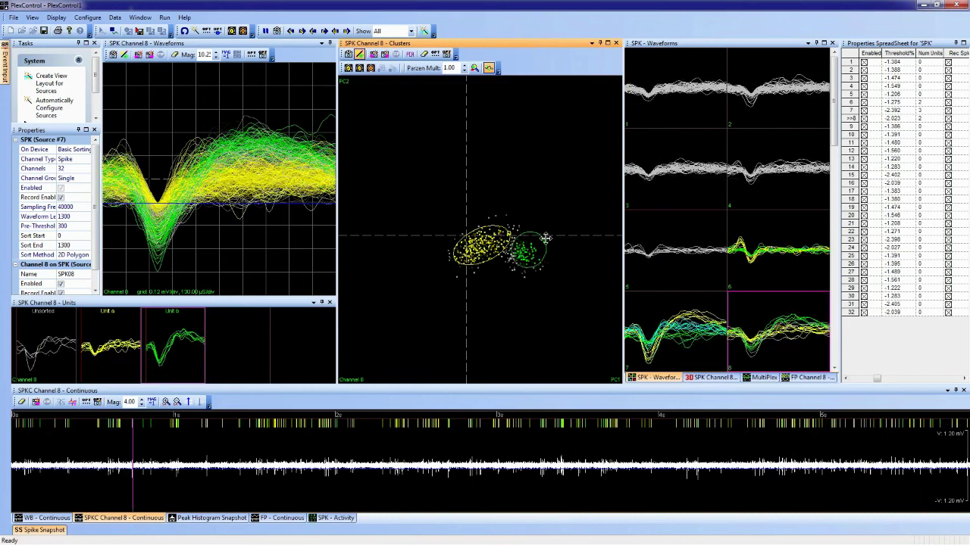
{"action": "left_click_drag", "start_coordinate": [546, 238], "coordinate": [540, 238]}
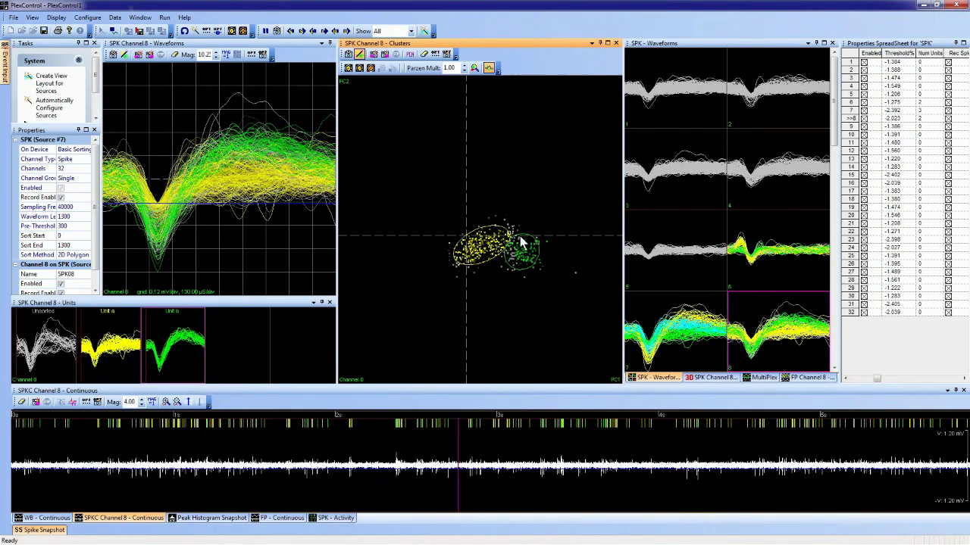
{"action": "left_click_drag", "start_coordinate": [508, 232], "coordinate": [517, 231]}
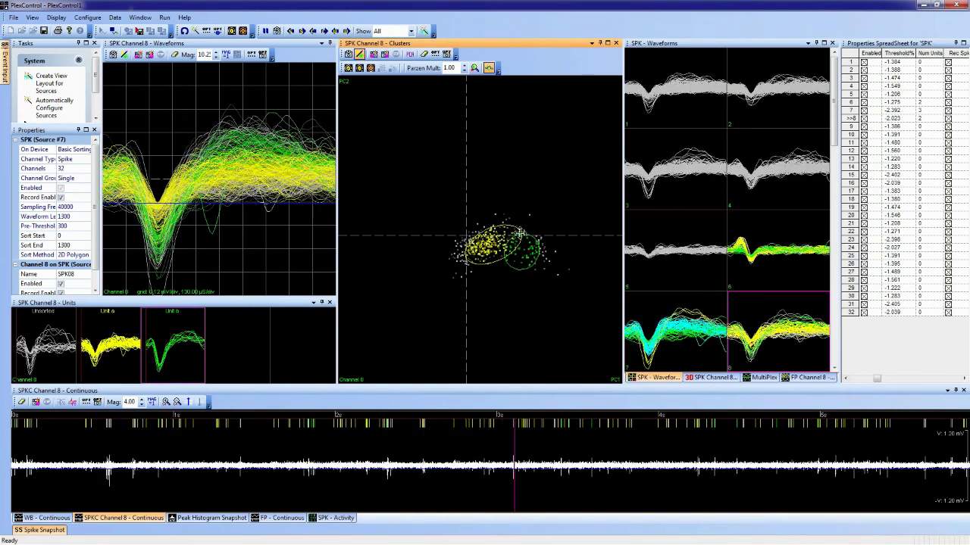
Step: Review the automatic sorting commands and the auto-sort parameters in the spike snapshot options without changing anything
{"action": "left_click", "coordinate": [87, 17]}
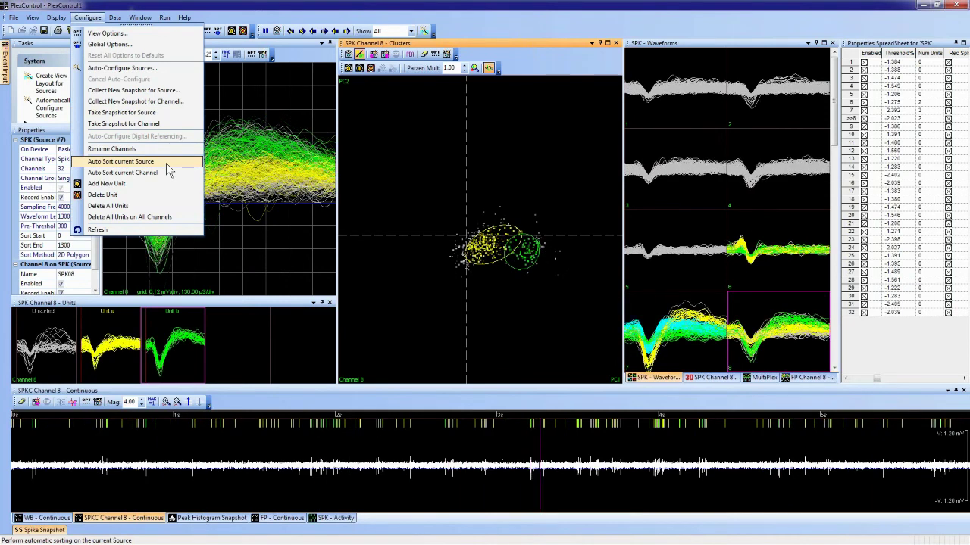
{"action": "left_click", "coordinate": [425, 171]}
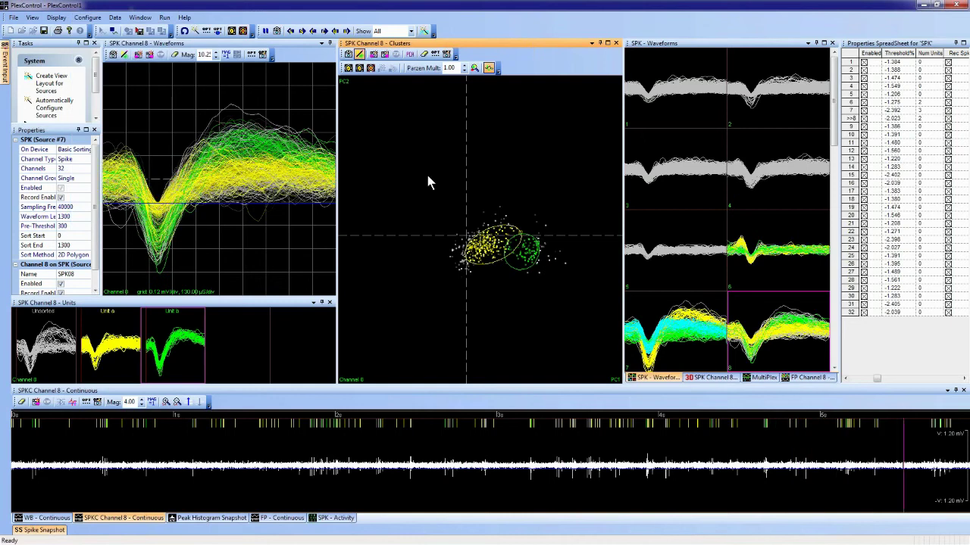
{"action": "left_click", "coordinate": [446, 55]}
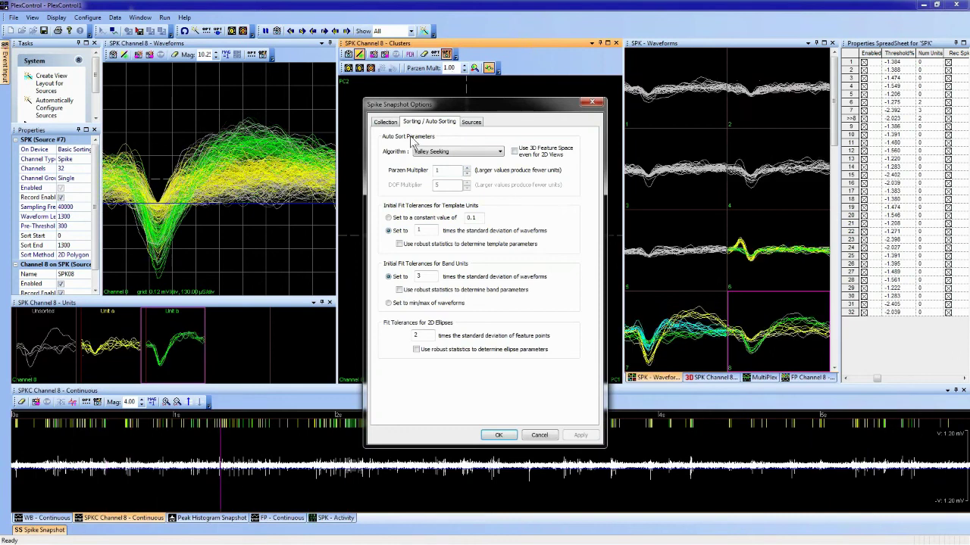
{"action": "left_click", "coordinate": [539, 435]}
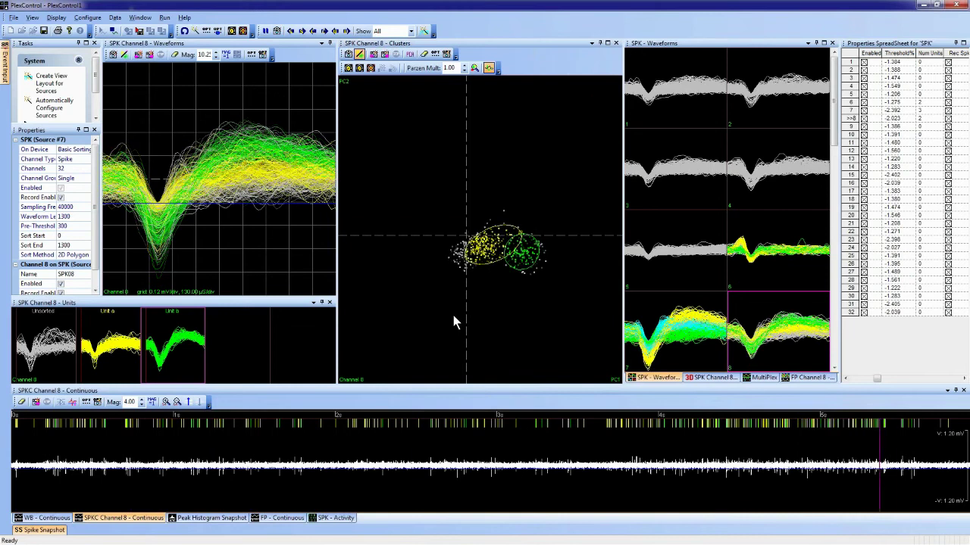
{"action": "key", "text": "alt+Tab"}
{"action": "key", "text": "Right"}
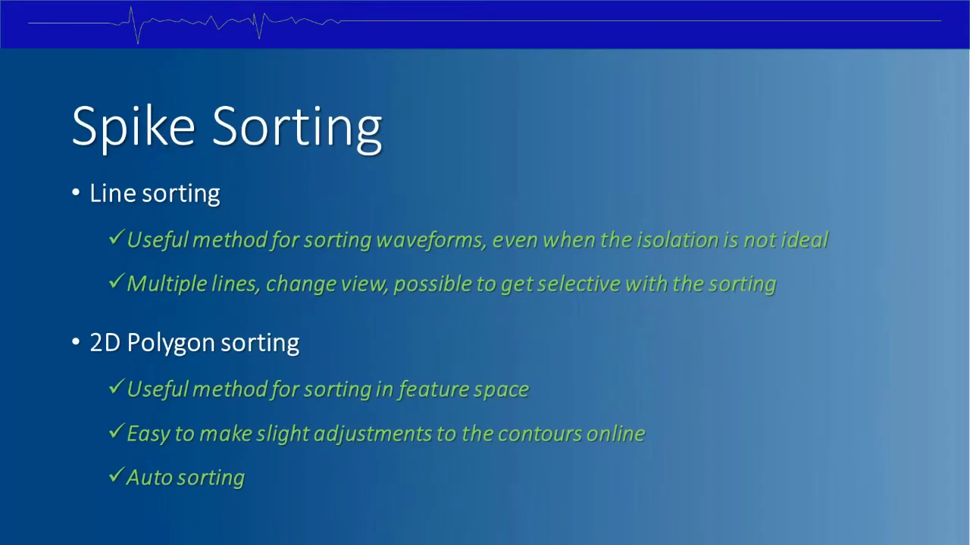
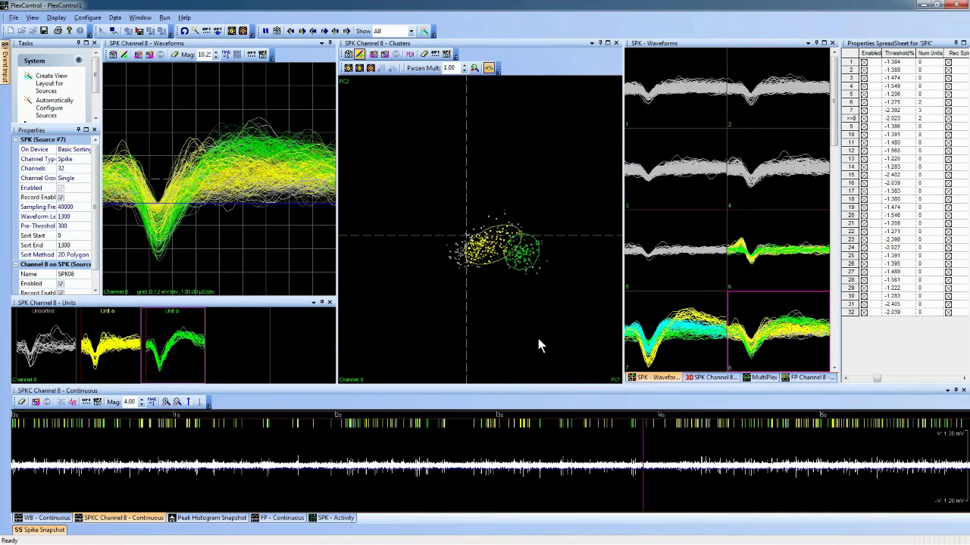
Step: Stop data acquisition and switch to OmniPlex Server
{"action": "left_click", "coordinate": [113, 31]}
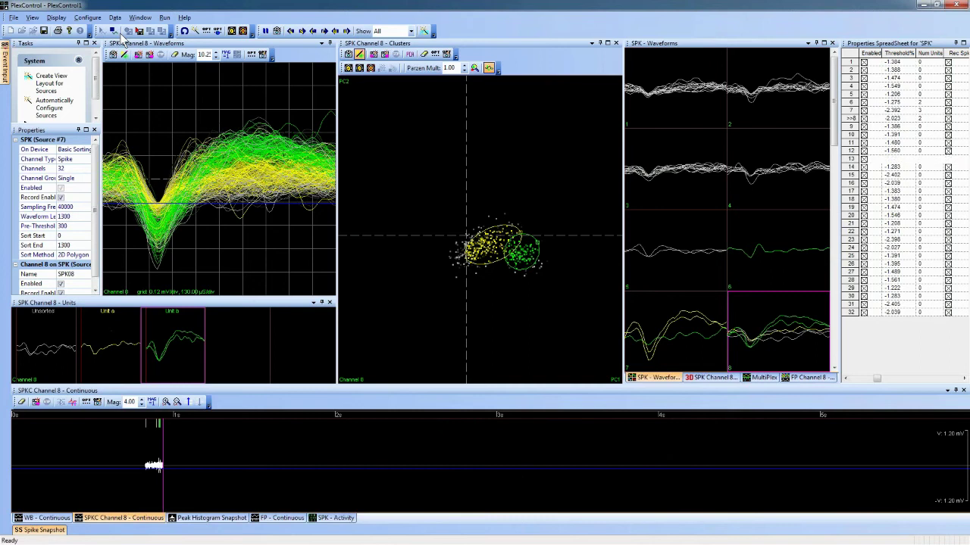
{"action": "key", "text": "alt+Tab"}
{"action": "key", "text": "alt+Tab"}
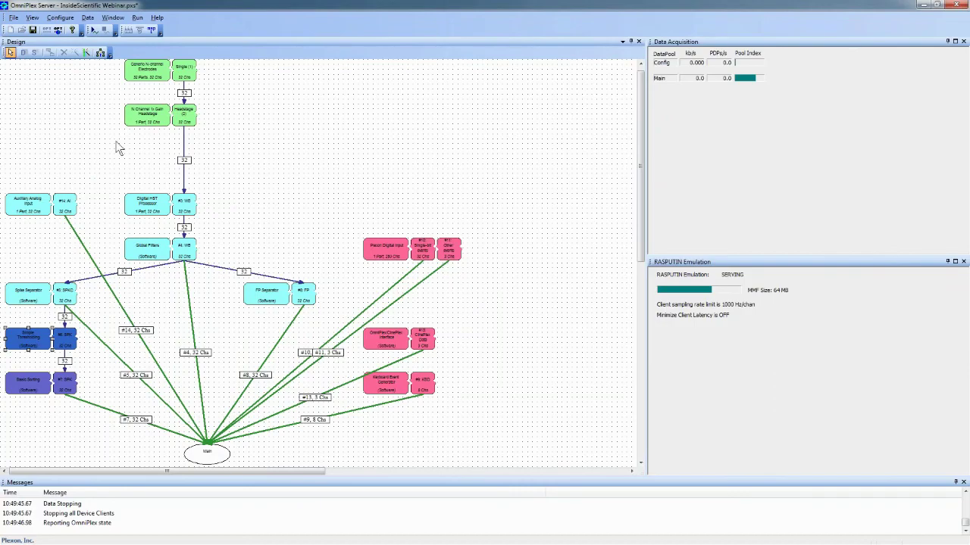
Step: Examine the Basic Sorting device's options for handling overlapping 2D Polygon contours and accept the current setting
{"action": "right_click", "coordinate": [38, 382]}
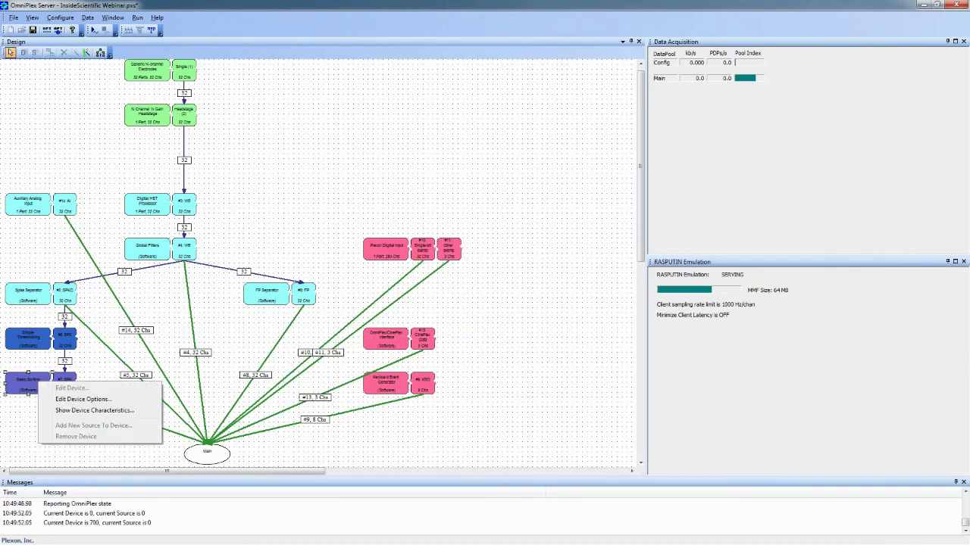
{"action": "left_click", "coordinate": [80, 399]}
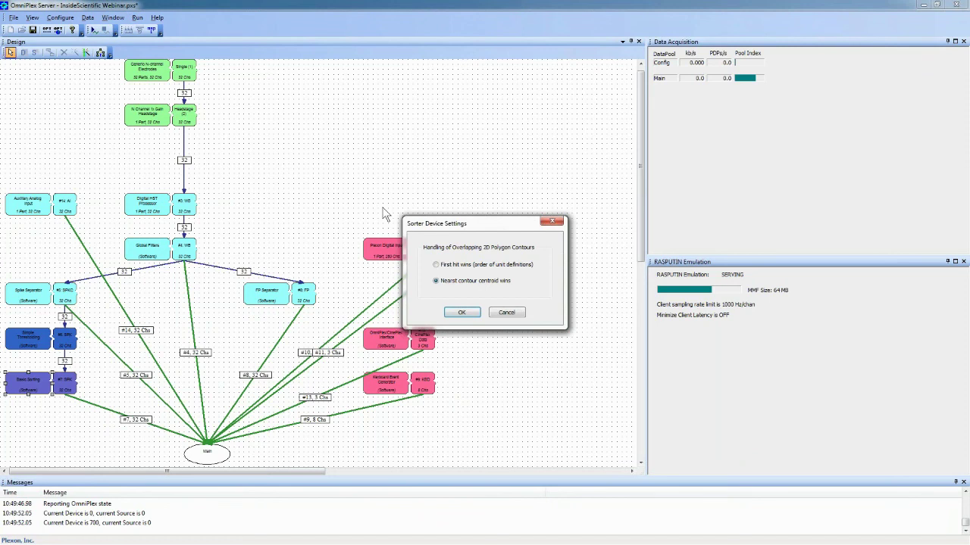
{"action": "left_click", "coordinate": [462, 314]}
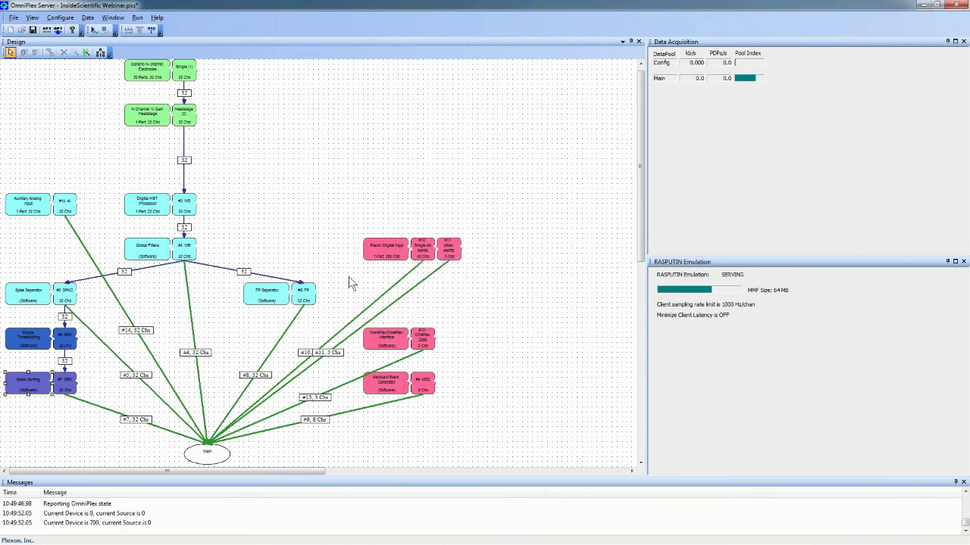
Step: Switch back to PlexControl and restart data acquisition
{"action": "key", "text": "alt+Tab"}
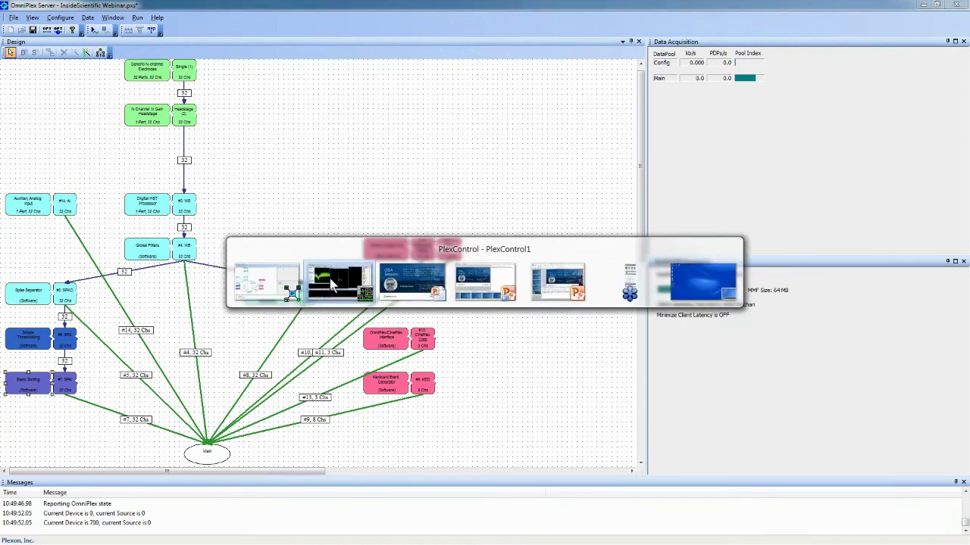
{"action": "left_click", "coordinate": [102, 31]}
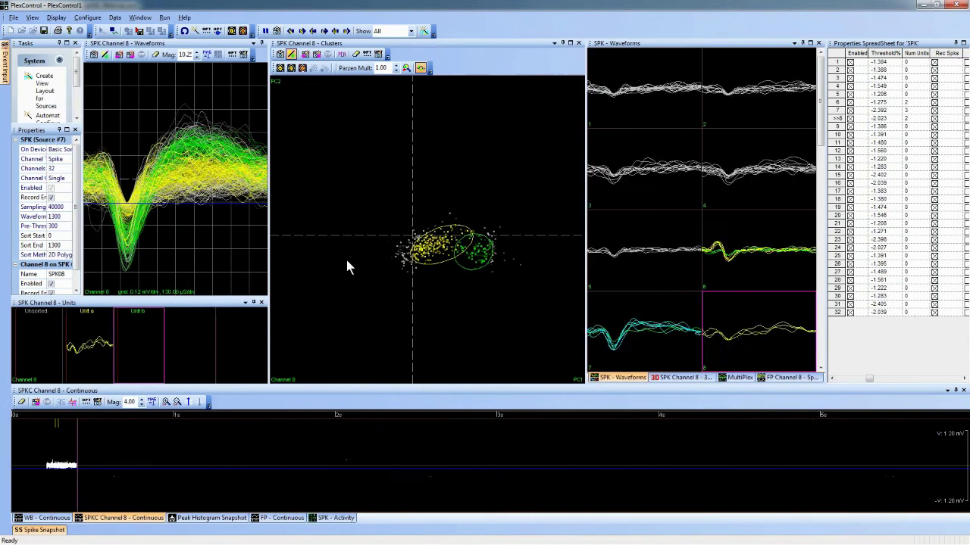
Step: Widen the SPK waveforms view and properties spreadsheet, and examine channel 1's available SPKC digital reference choices without changing them
{"action": "left_click_drag", "start_coordinate": [586, 283], "coordinate": [498, 275]}
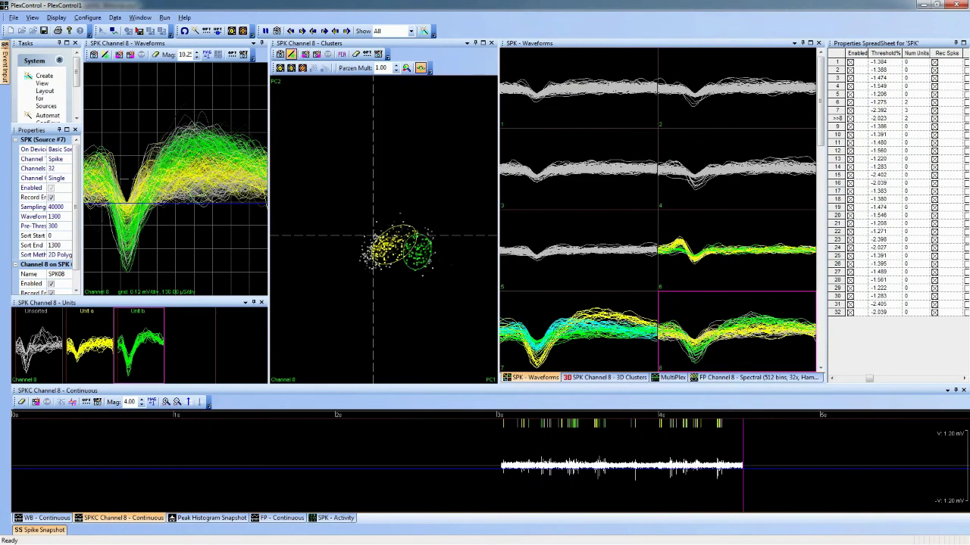
{"action": "left_click_drag", "start_coordinate": [748, 317], "coordinate": [720, 317]}
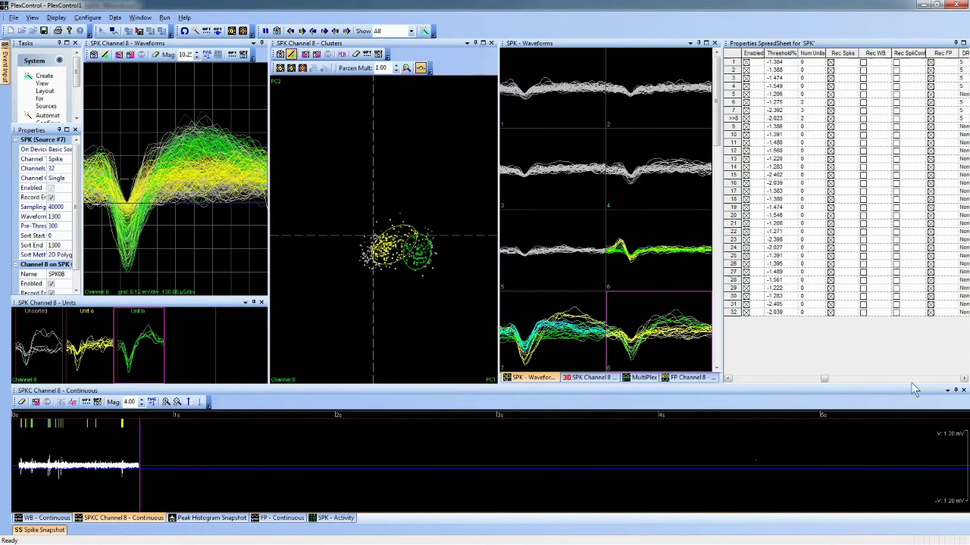
{"action": "left_click", "coordinate": [953, 380]}
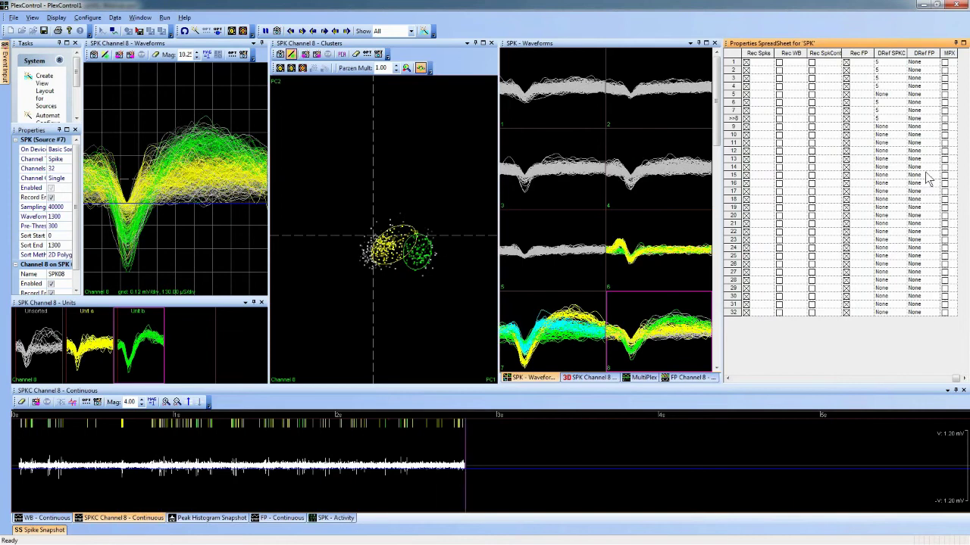
{"action": "left_click", "coordinate": [896, 63]}
{"action": "scroll", "coordinate": [899, 73], "scroll_direction": "up", "scroll_amount": 5}
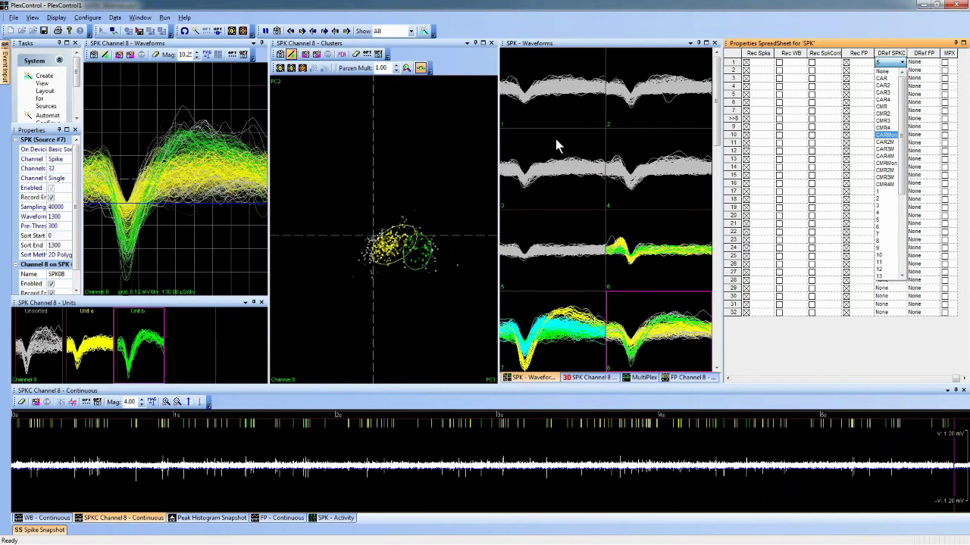
{"action": "left_click", "coordinate": [454, 129]}
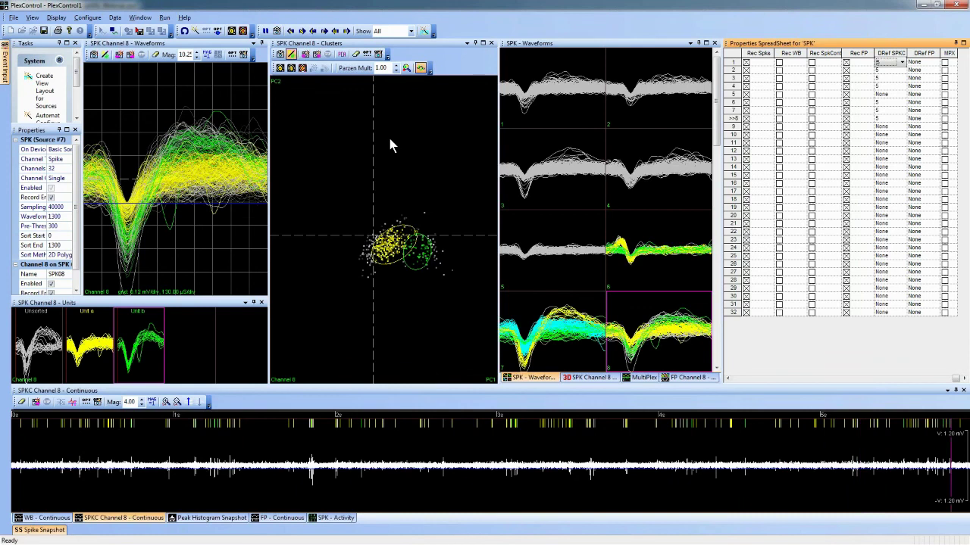
Step: Show the wideband continuous signals and enlarge channel 7 to fill the view
{"action": "left_click", "coordinate": [60, 520]}
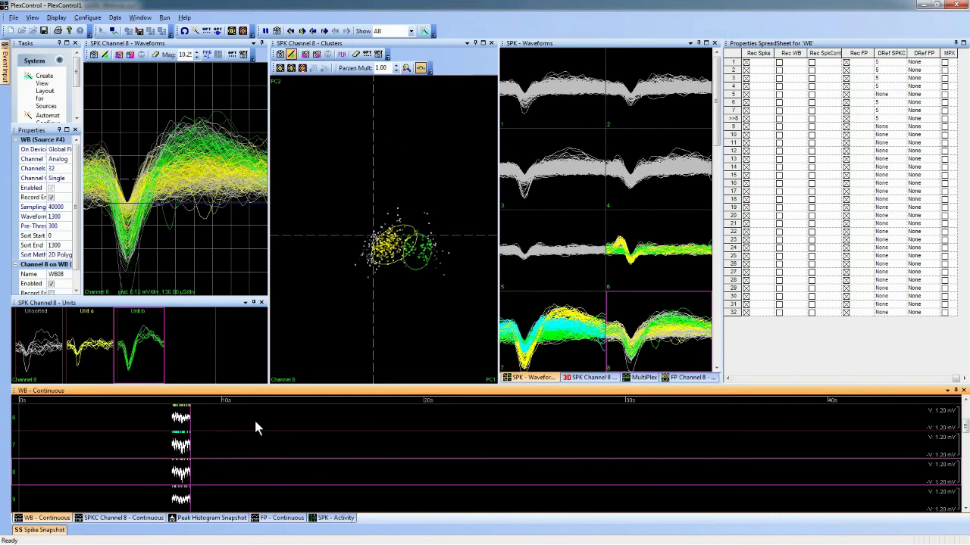
{"action": "left_click", "coordinate": [303, 439]}
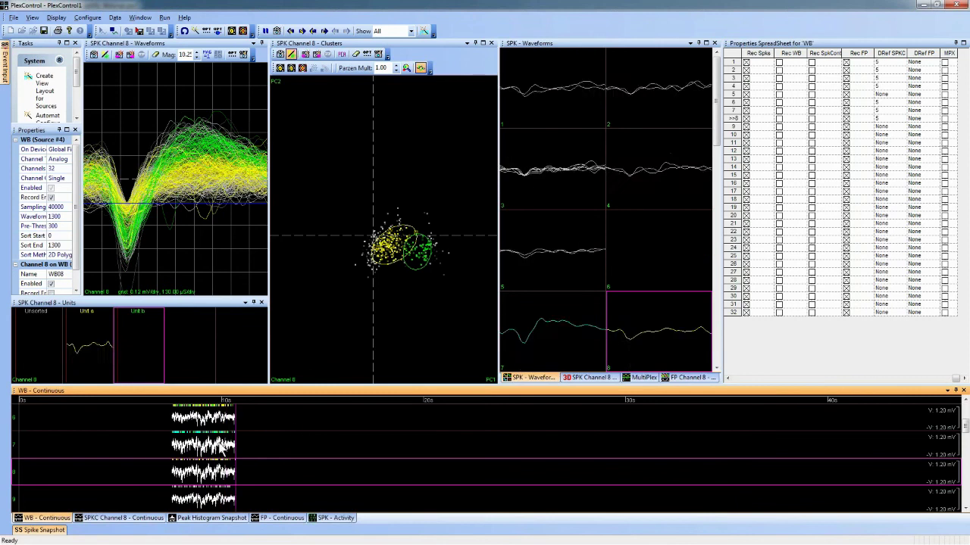
{"action": "double_click", "coordinate": [215, 436]}
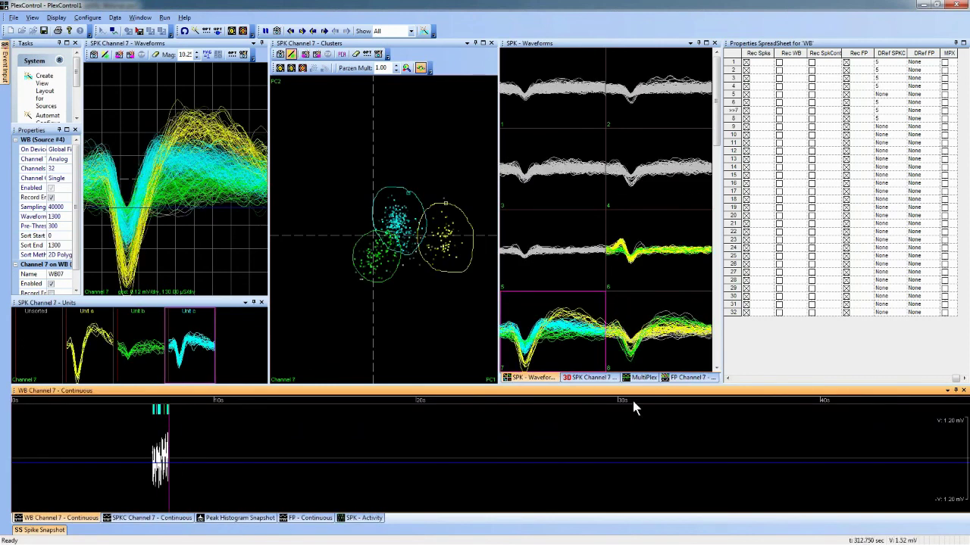
Step: Zoom in channel 7's wideband continuous view to a time span of about 6 seconds and compare it with the SPKC continuous signal
{"action": "left_click", "coordinate": [947, 392]}
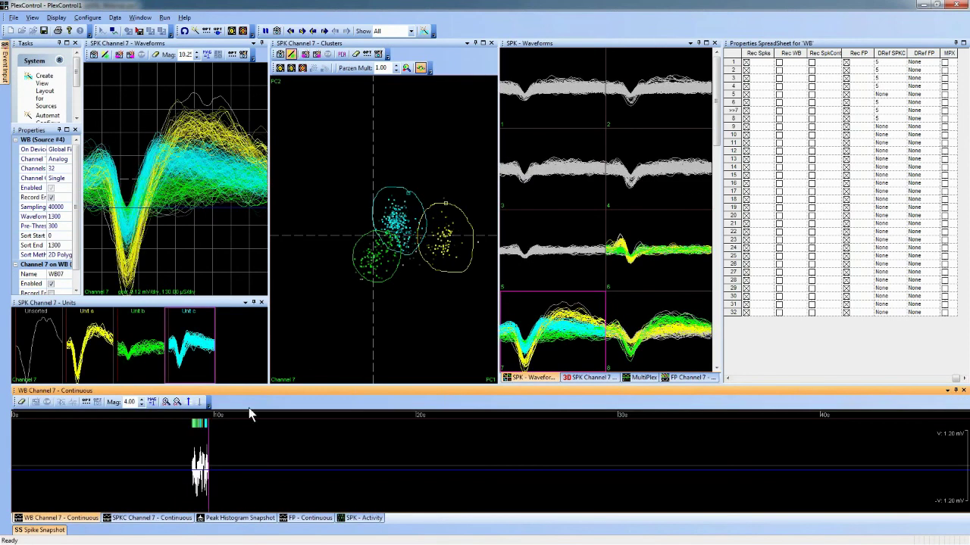
{"action": "left_click", "coordinate": [167, 402]}
{"action": "left_click", "coordinate": [166, 402]}
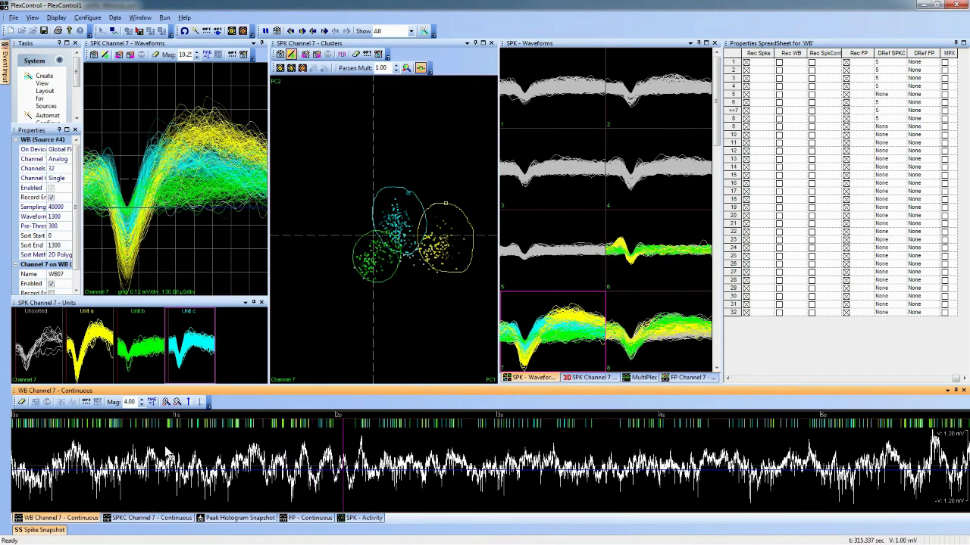
{"action": "left_click", "coordinate": [151, 518]}
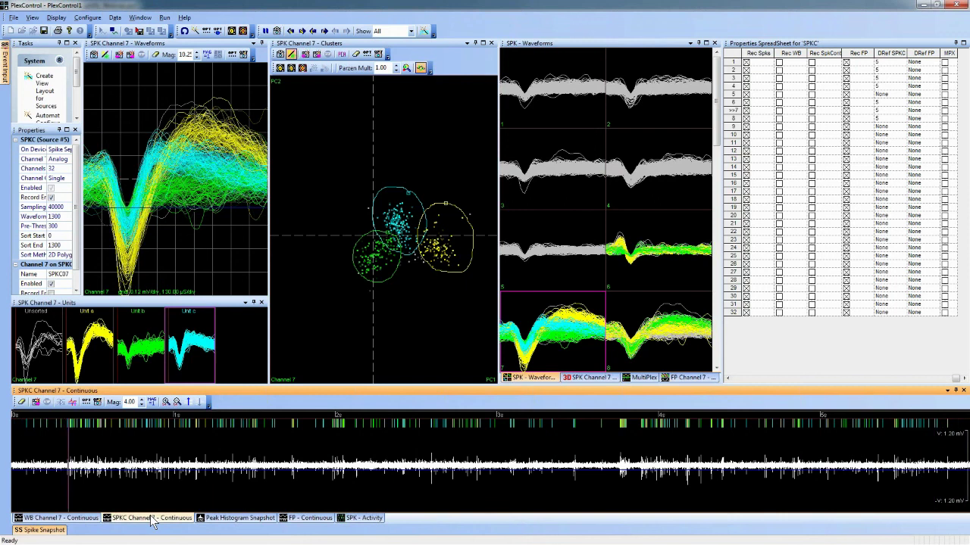
{"action": "left_click", "coordinate": [91, 519]}
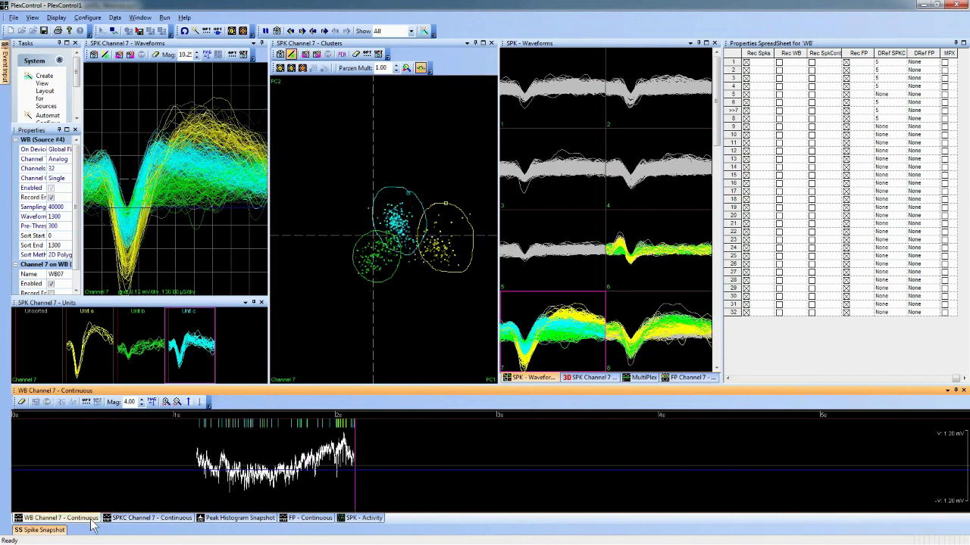
Step: Show the FP continuous signals, enlarge channel 7 to fill the view, and zoom in its time axis to about 12 seconds
{"action": "left_click", "coordinate": [312, 519]}
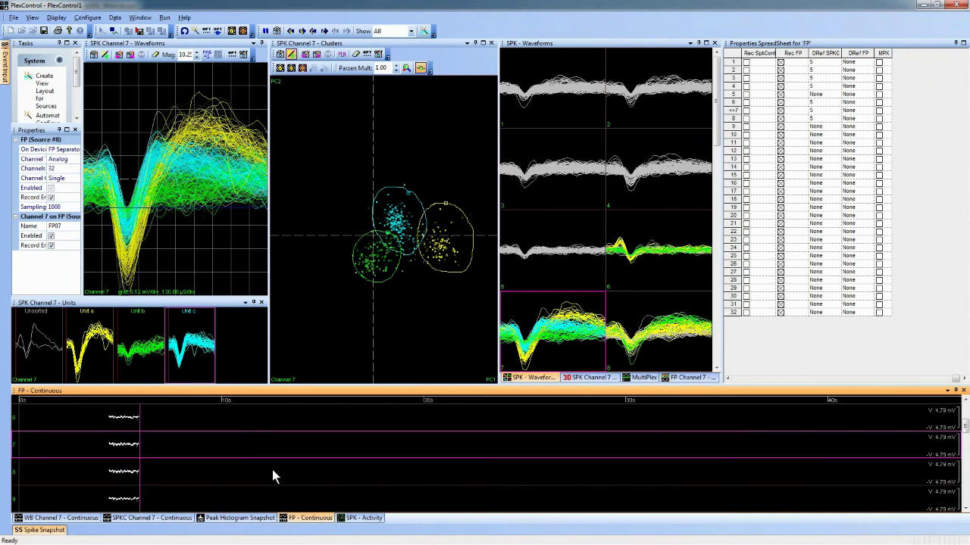
{"action": "double_click", "coordinate": [243, 442]}
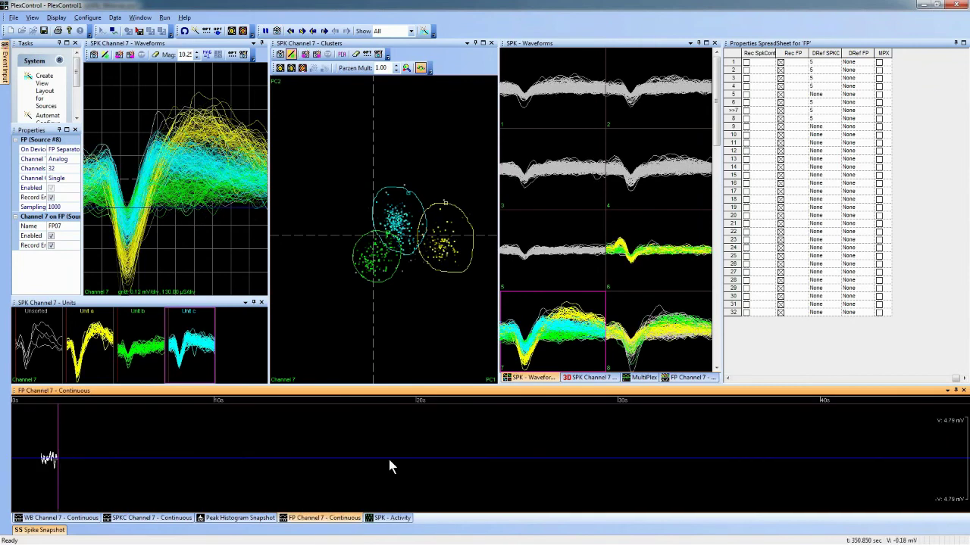
{"action": "left_click", "coordinate": [956, 392]}
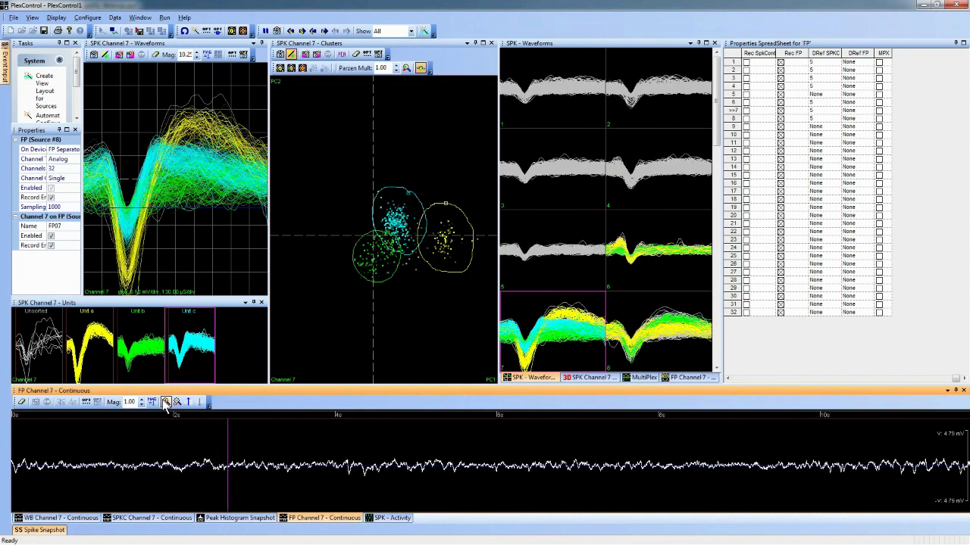
Step: Return to channel 7's SPKC continuous signal and bring the spreadsheet's threshold and Num Units columns into view
{"action": "left_click", "coordinate": [150, 518]}
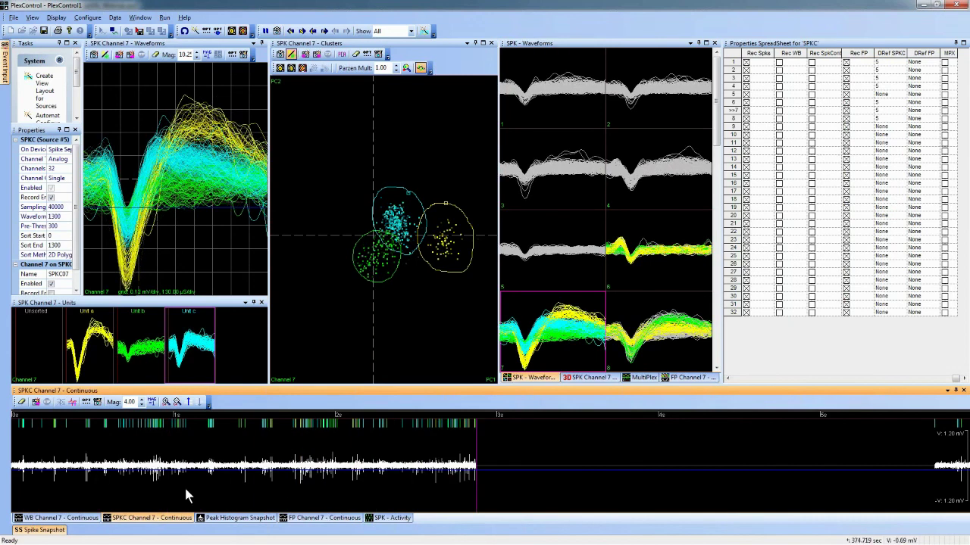
{"action": "left_click", "coordinate": [727, 379]}
{"action": "left_click", "coordinate": [727, 380]}
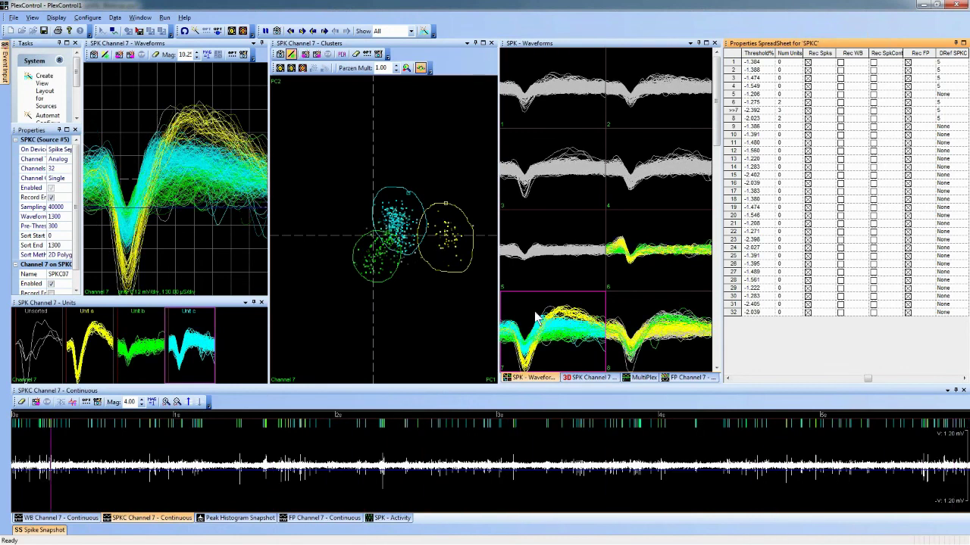
Step: Show the FP channel 7 spectral view, widen it at the expense of the clusters view, and display its toolbar
{"action": "left_click", "coordinate": [681, 377]}
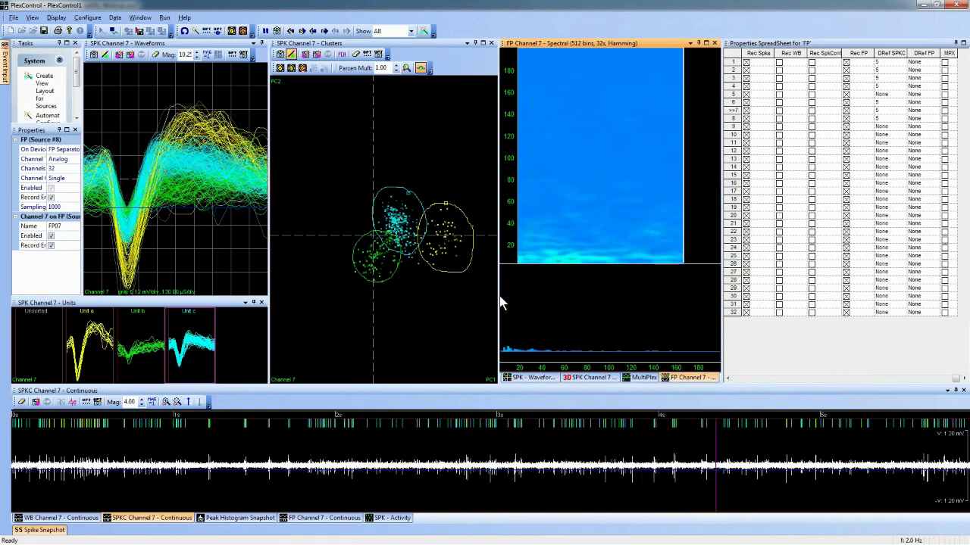
{"action": "left_click_drag", "start_coordinate": [498, 301], "coordinate": [426, 300]}
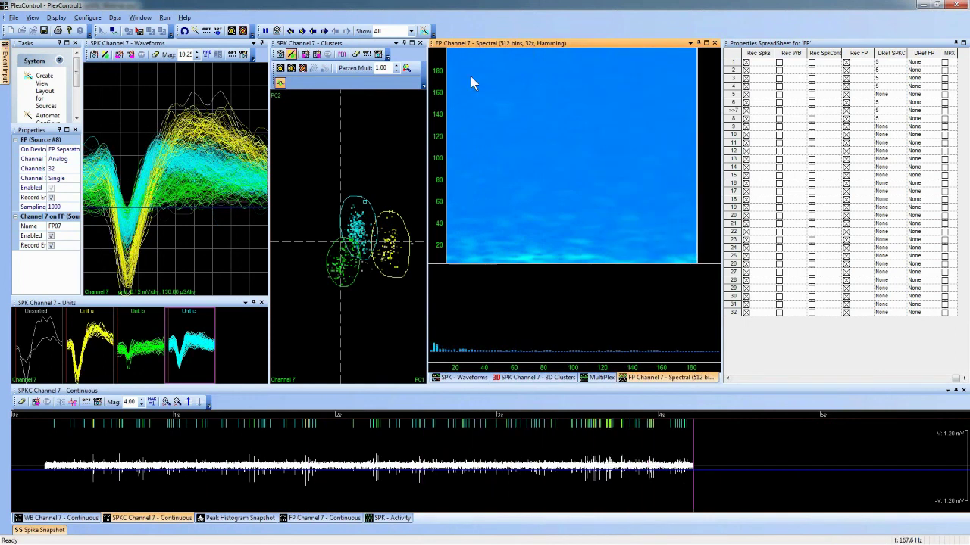
{"action": "left_click", "coordinate": [690, 44]}
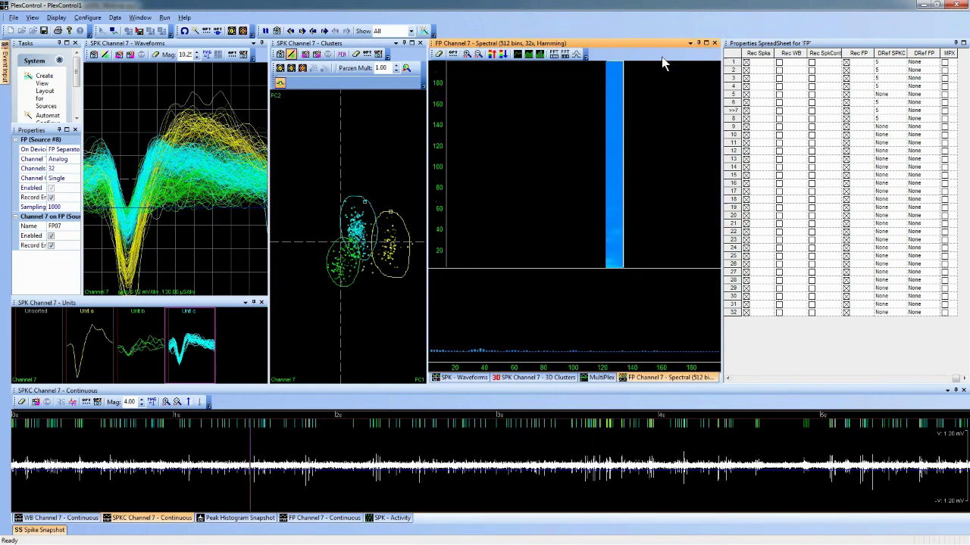
Step: Adjust the spectrogram's magnitude scaling and narrow its displayed frequency range to about 20 to 147 Hz
{"action": "left_click", "coordinate": [494, 54]}
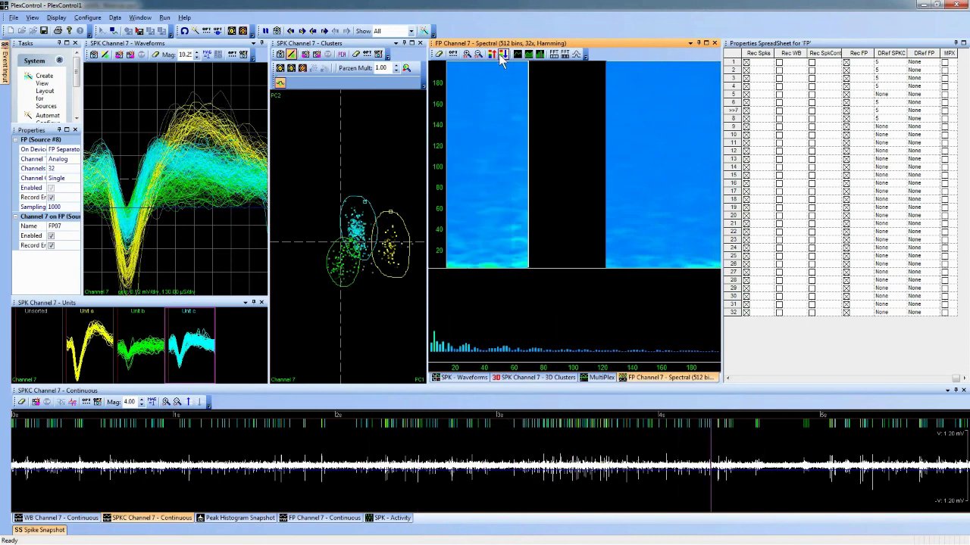
{"action": "scroll", "coordinate": [438, 213], "scroll_direction": "up", "scroll_amount": 2}
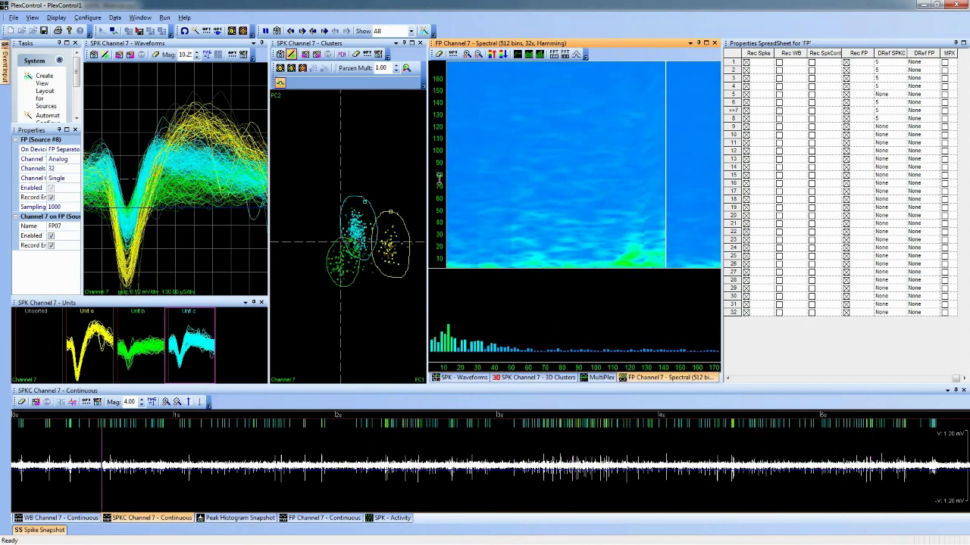
{"action": "left_click", "coordinate": [492, 54]}
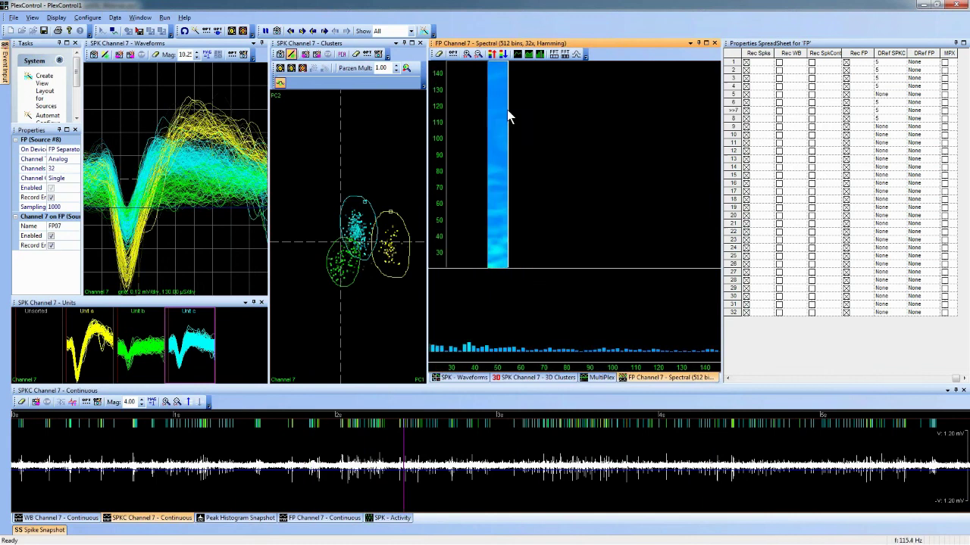
Step: Examine the spectral view's FFT, graph style, magnitude scaling and frequency range options without changing them
{"action": "left_click", "coordinate": [453, 54]}
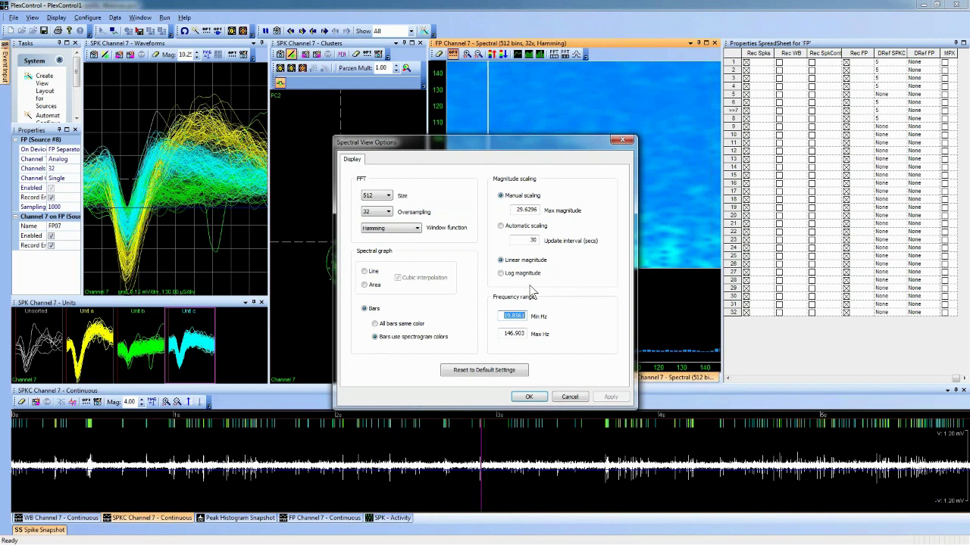
{"action": "left_click", "coordinate": [569, 397]}
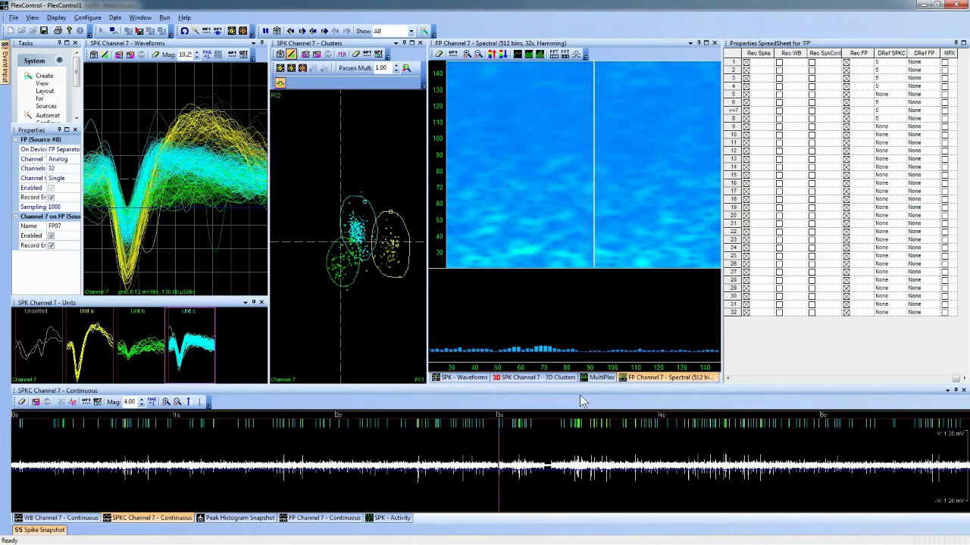